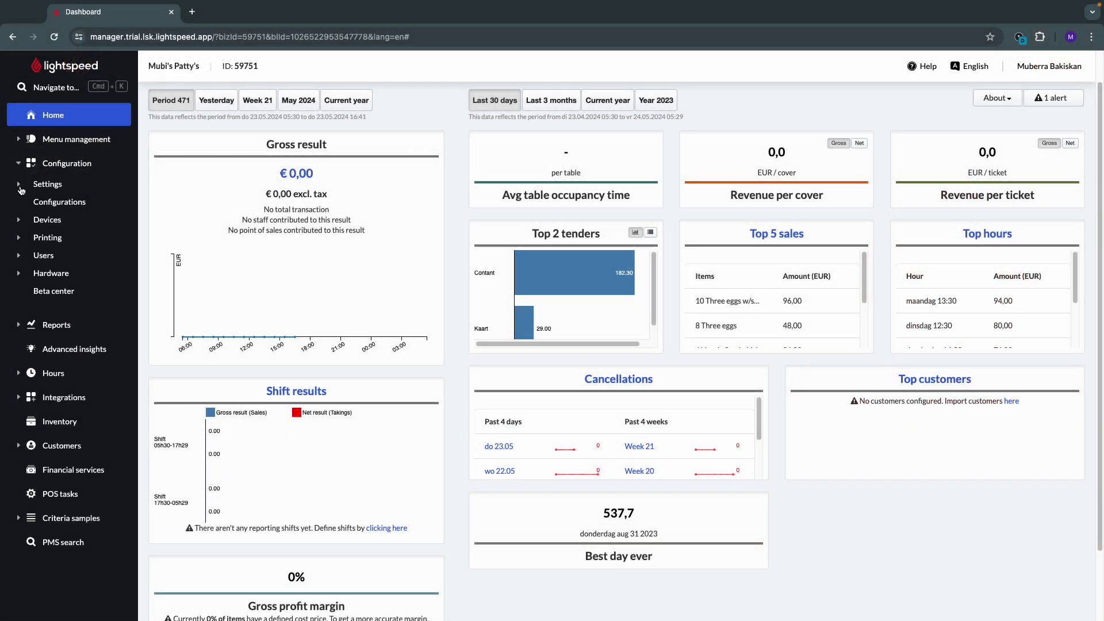
Step: Open the business settings and review the trade, company and fiscal details
{"action": "left_click", "coordinate": [25, 190]}
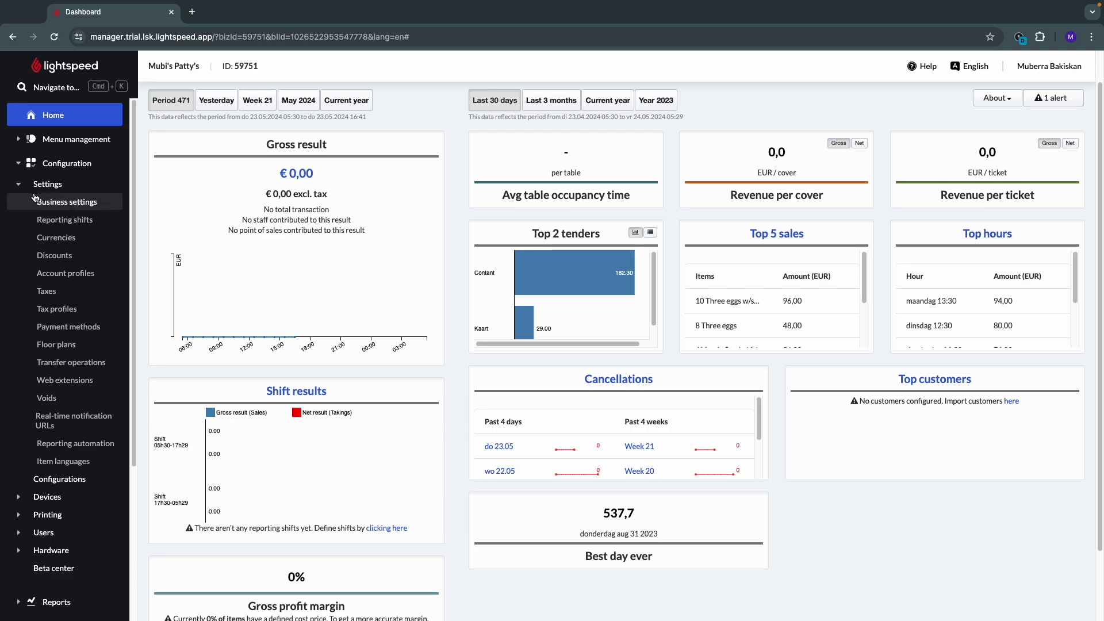
{"action": "left_click", "coordinate": [38, 204]}
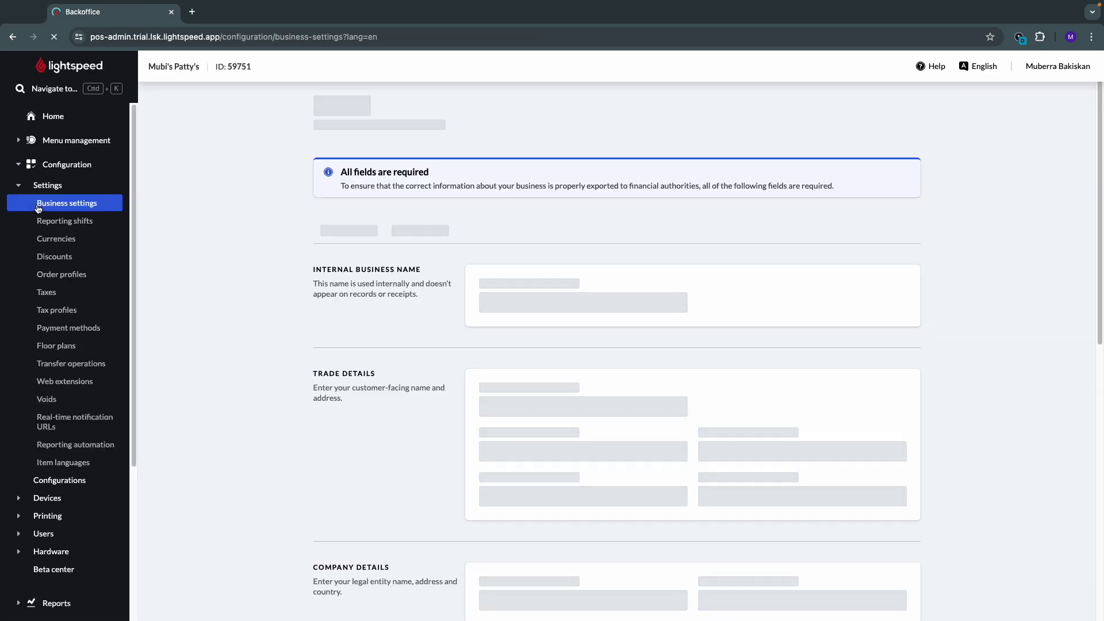
{"action": "scroll", "coordinate": [257, 290], "scroll_direction": "down", "scroll_amount": 8}
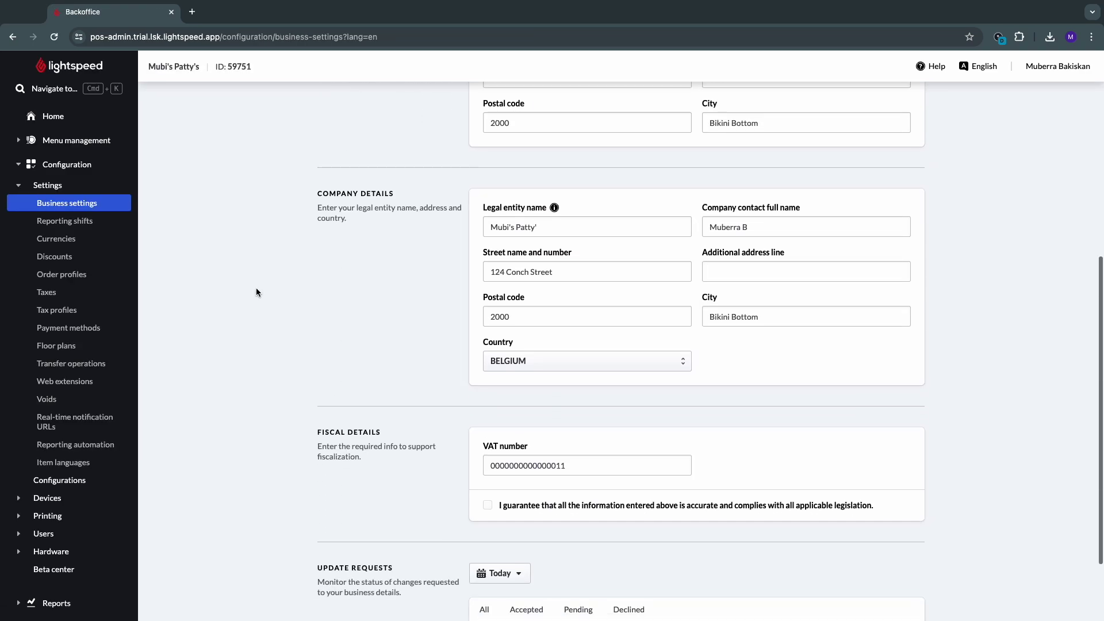
{"action": "scroll", "coordinate": [256, 292], "scroll_direction": "up", "scroll_amount": 8}
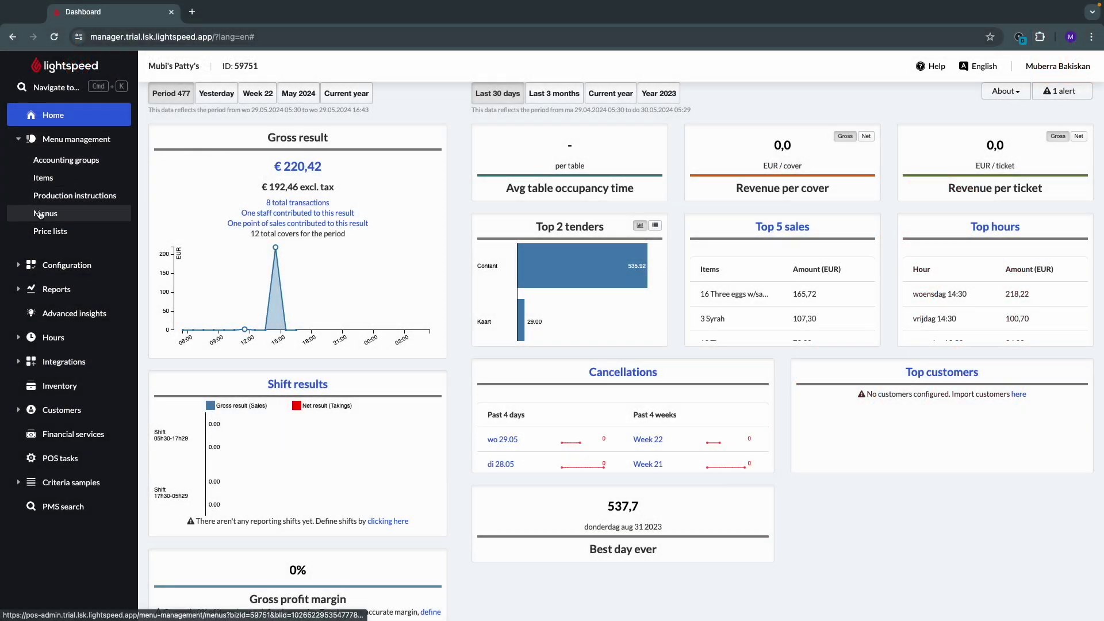
Step: Create a new menu named "Order Anywhere" in menu management
{"action": "left_click", "coordinate": [39, 214]}
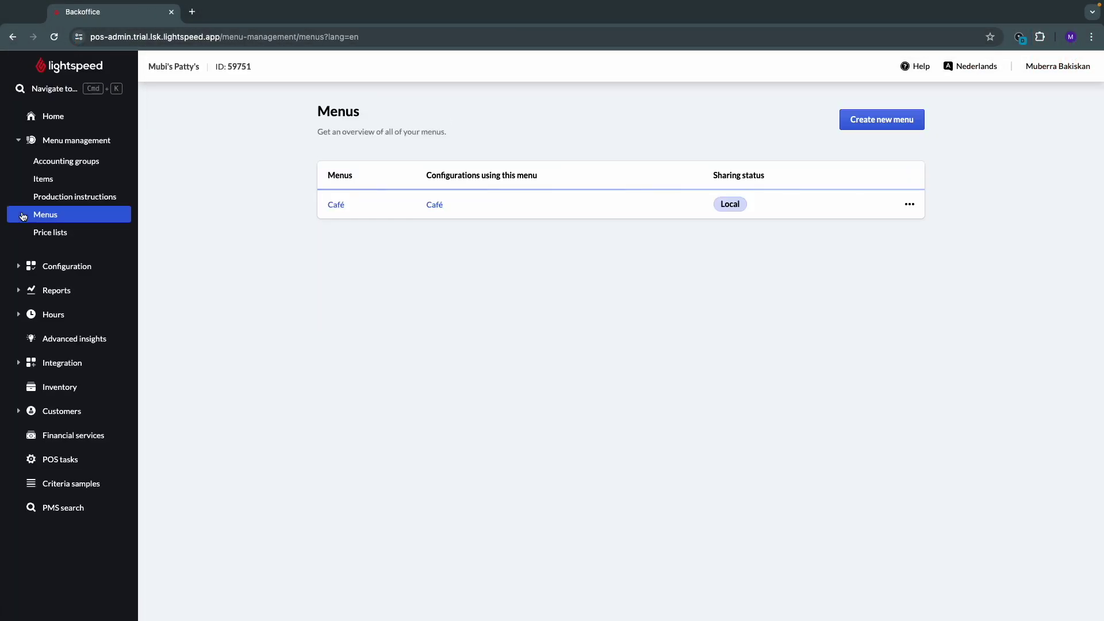
{"action": "left_click", "coordinate": [879, 121]}
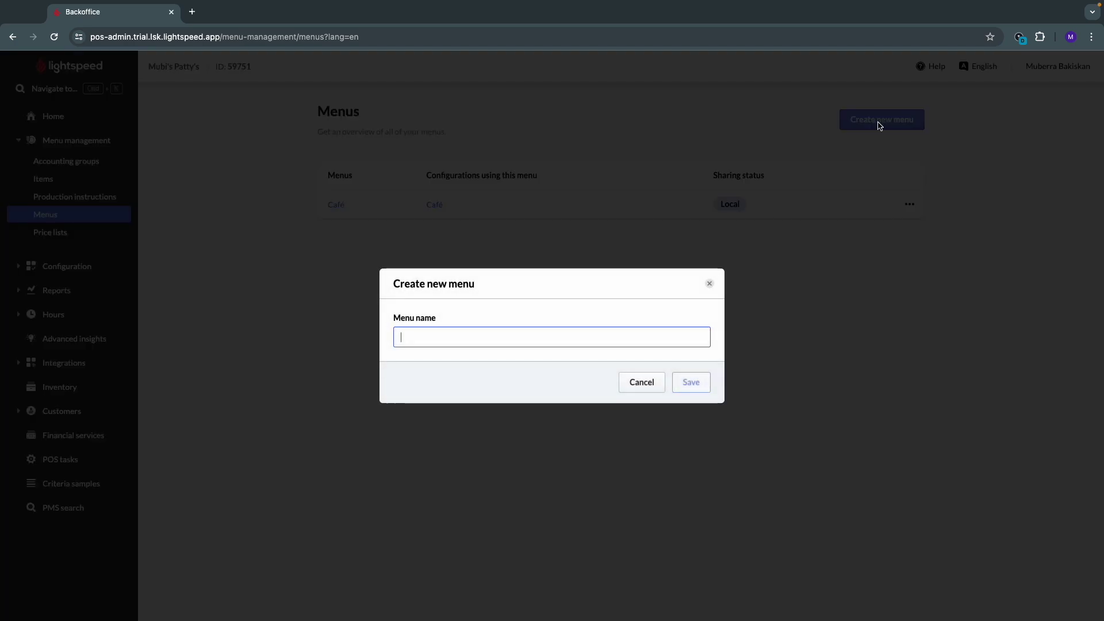
{"action": "type", "text": "Order Anywhere"}
{"action": "left_click", "coordinate": [684, 382]}
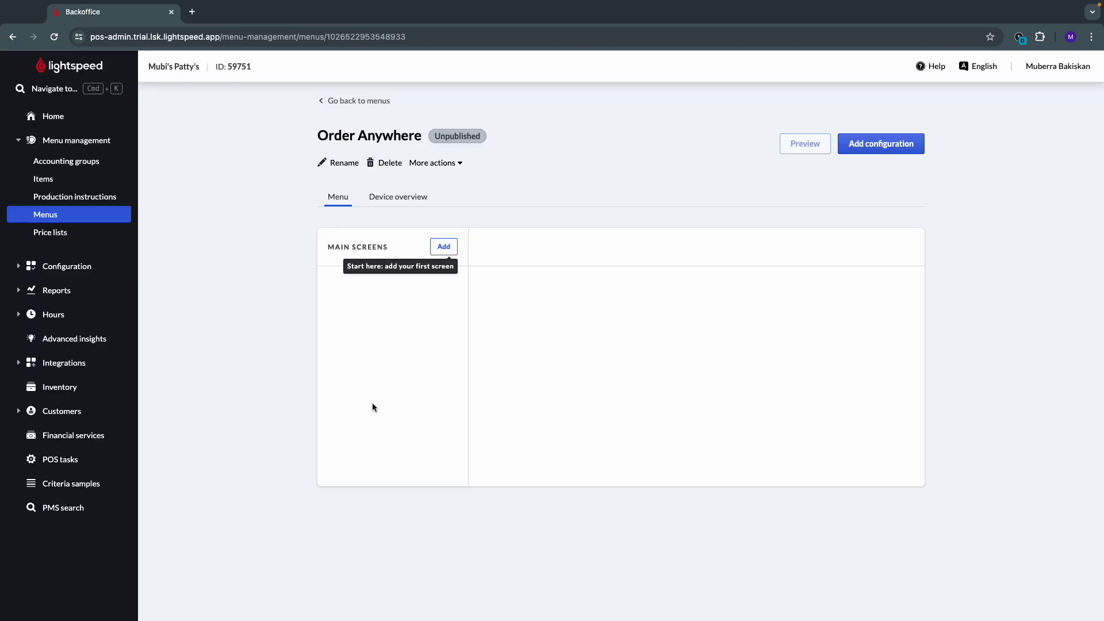
Step: Add two main screens named "Drinks" and "Warm drinks" to the Order Anywhere menu
{"action": "left_click", "coordinate": [443, 247]}
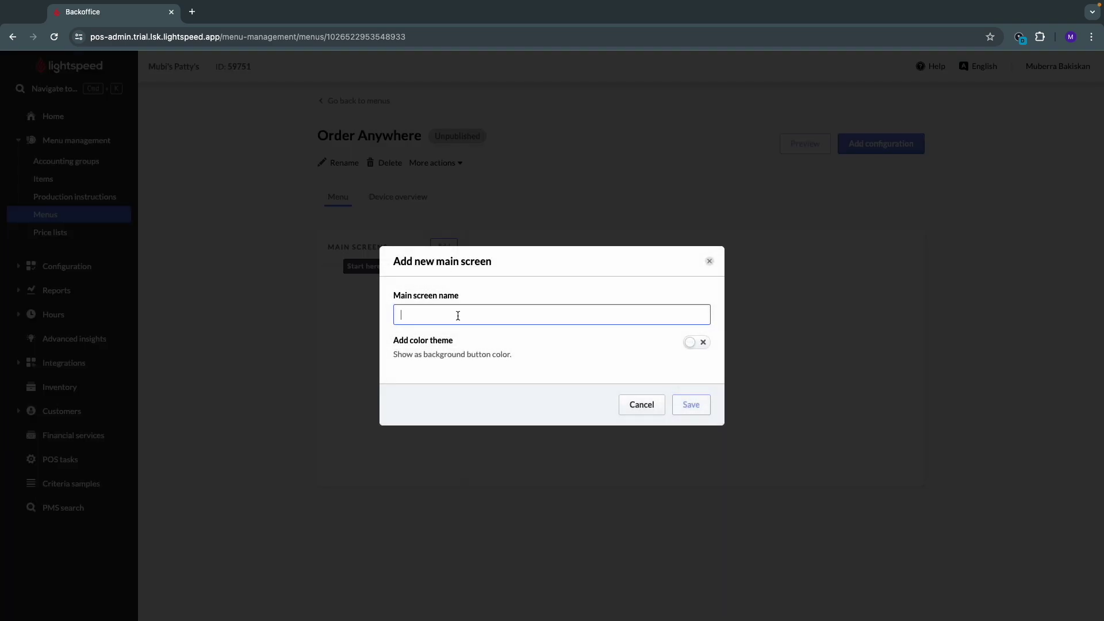
{"action": "type", "text": "Drinks"}
{"action": "left_click", "coordinate": [690, 404]}
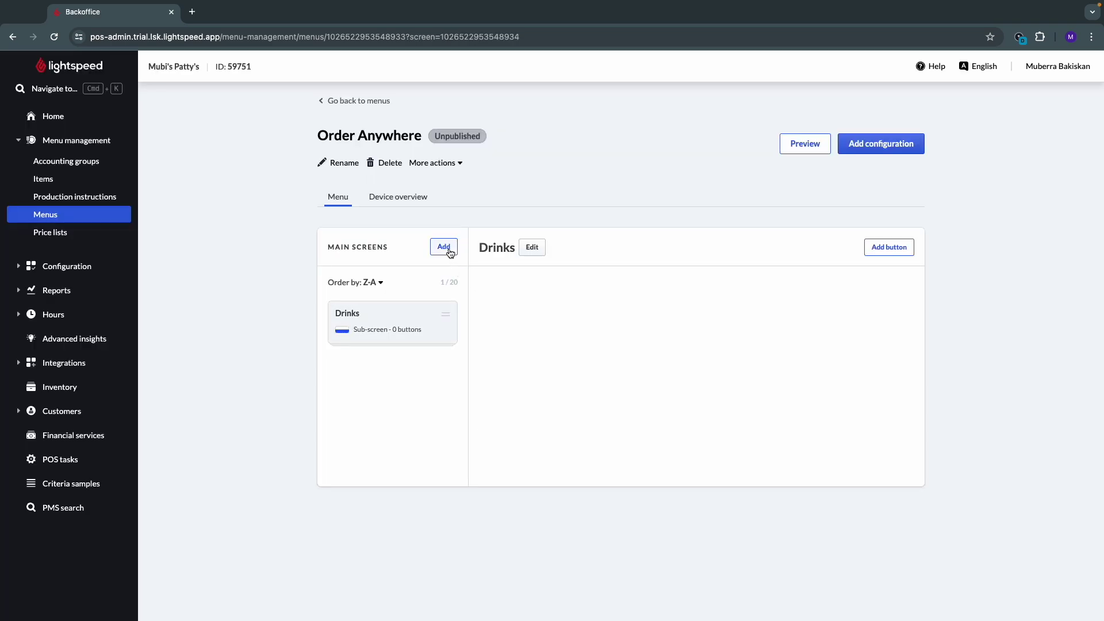
{"action": "left_click", "coordinate": [444, 247]}
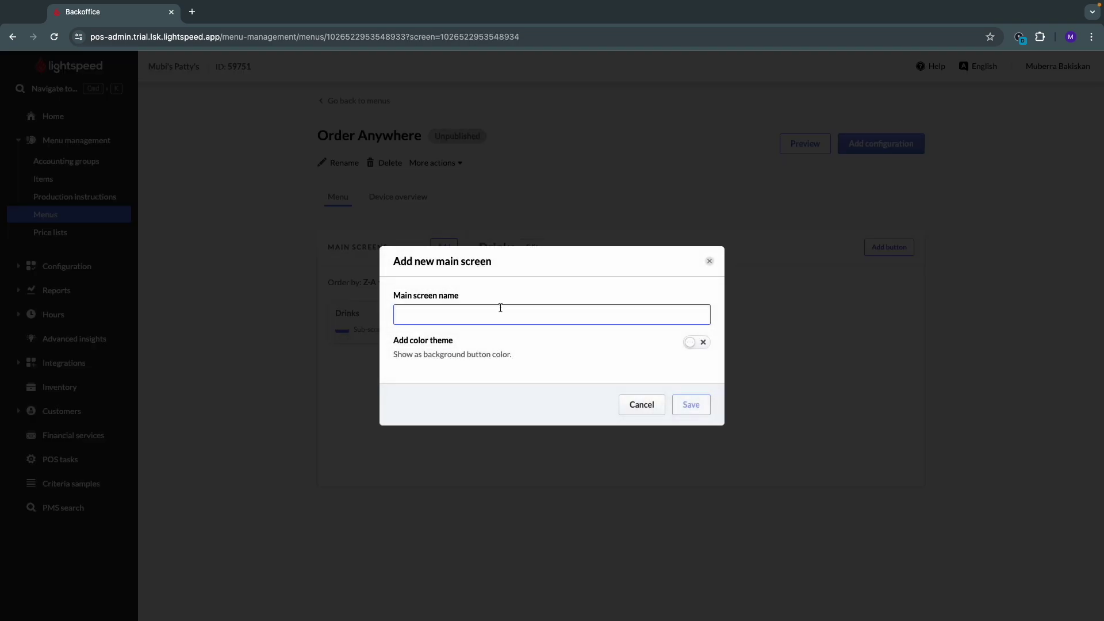
{"action": "type", "text": "Warm dri"}
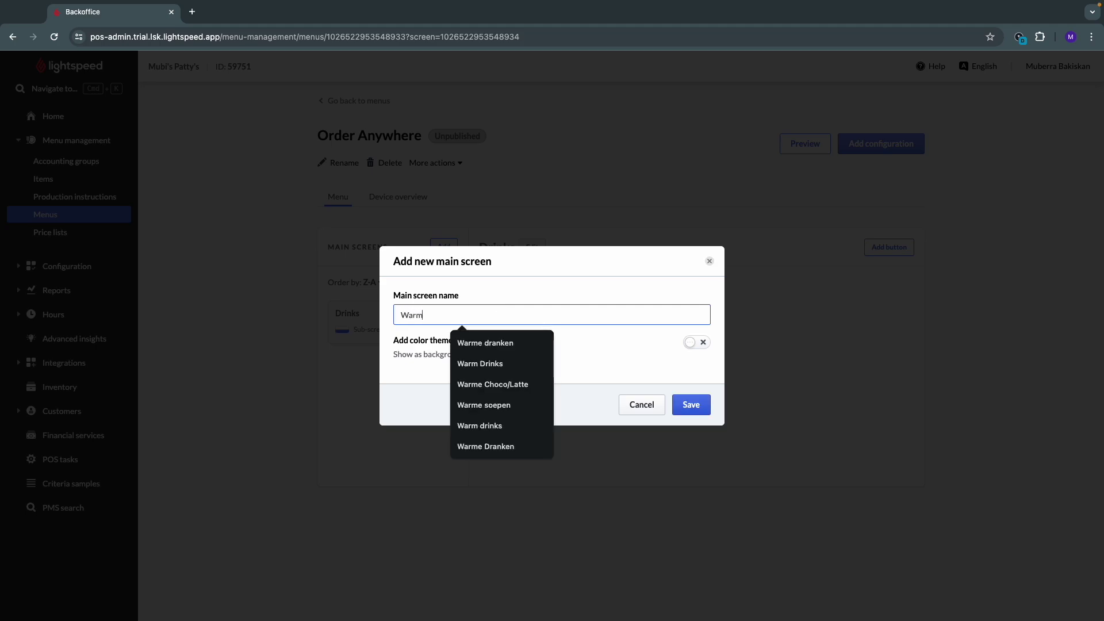
{"action": "type", "text": "nks"}
{"action": "key", "text": "Return"}
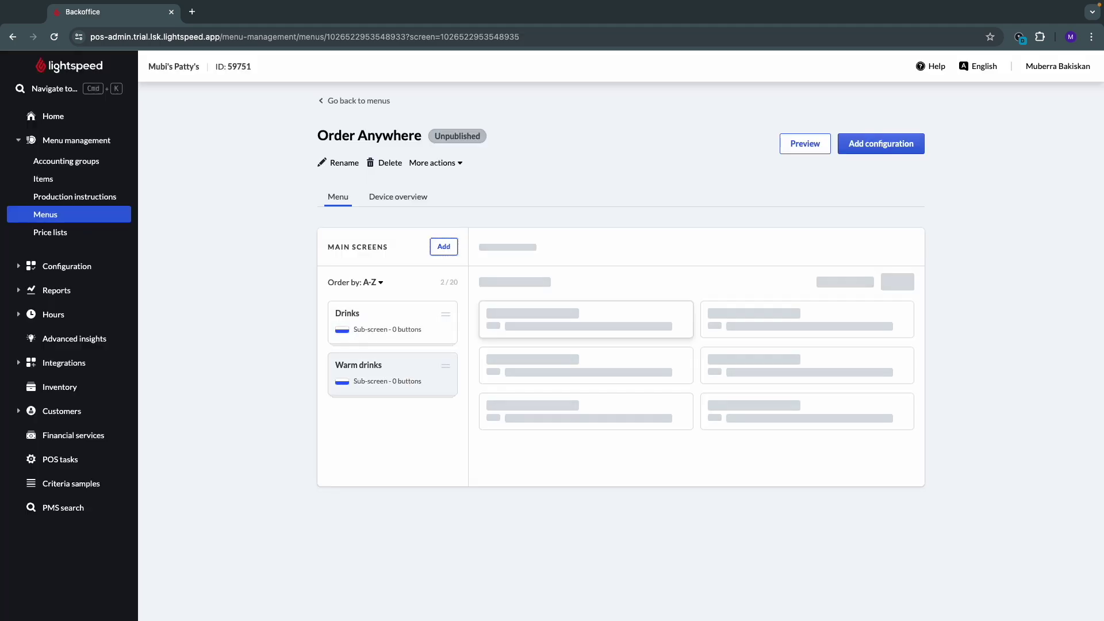
Step: Add a main screen named "Bestsellers" and move it to the start of the main screens
{"action": "left_click", "coordinate": [447, 245]}
{"action": "type", "text": "Bestsellers"}
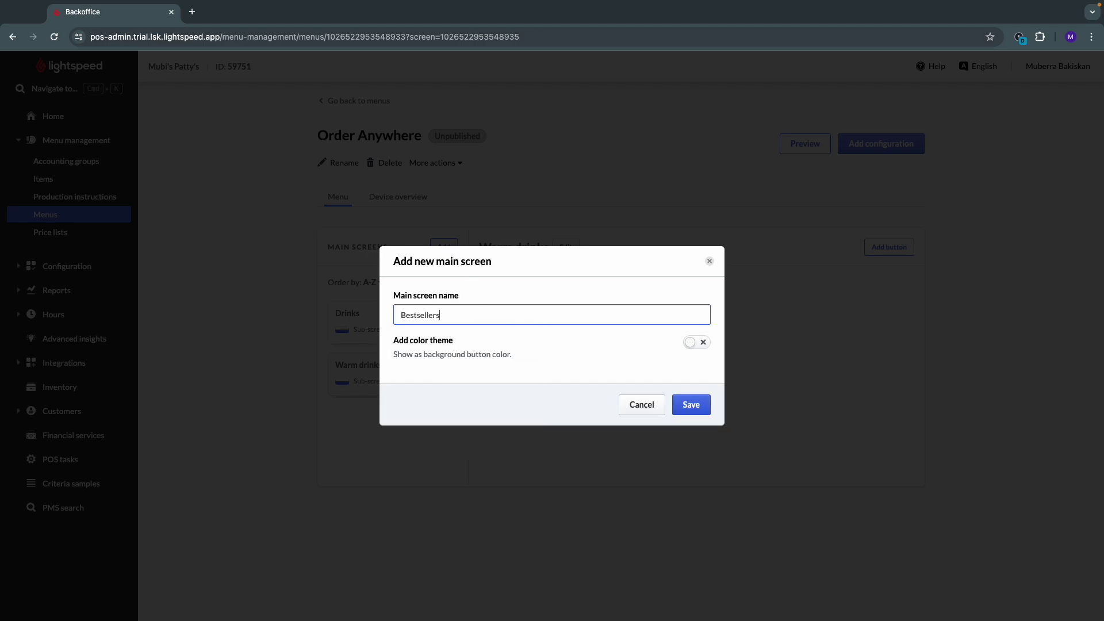
{"action": "left_click", "coordinate": [685, 402]}
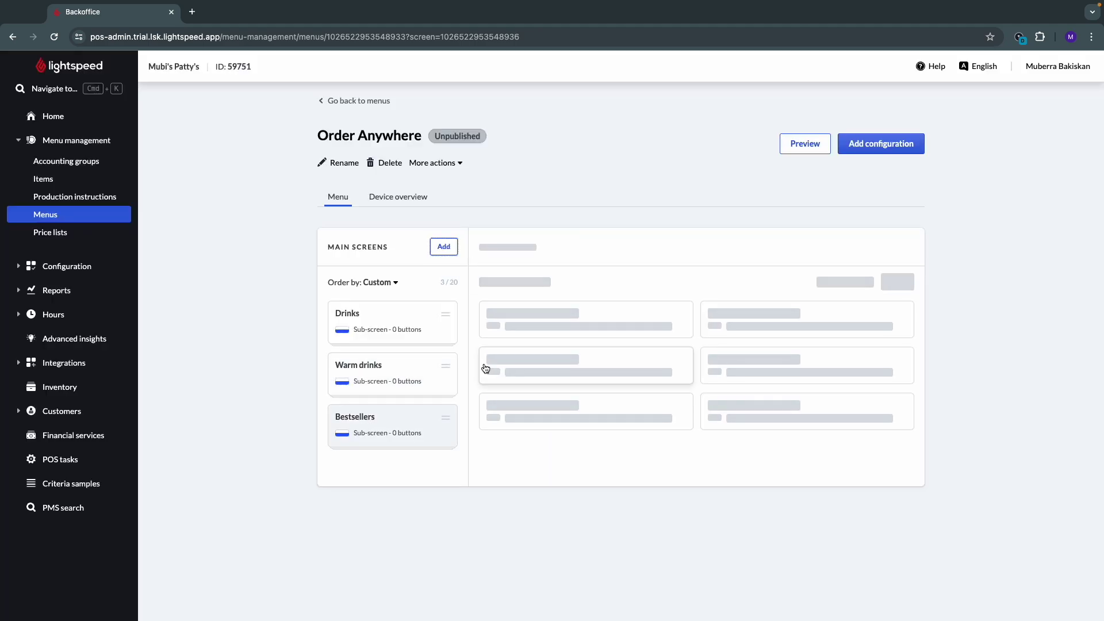
{"action": "left_click_drag", "start_coordinate": [447, 419], "coordinate": [329, 295]}
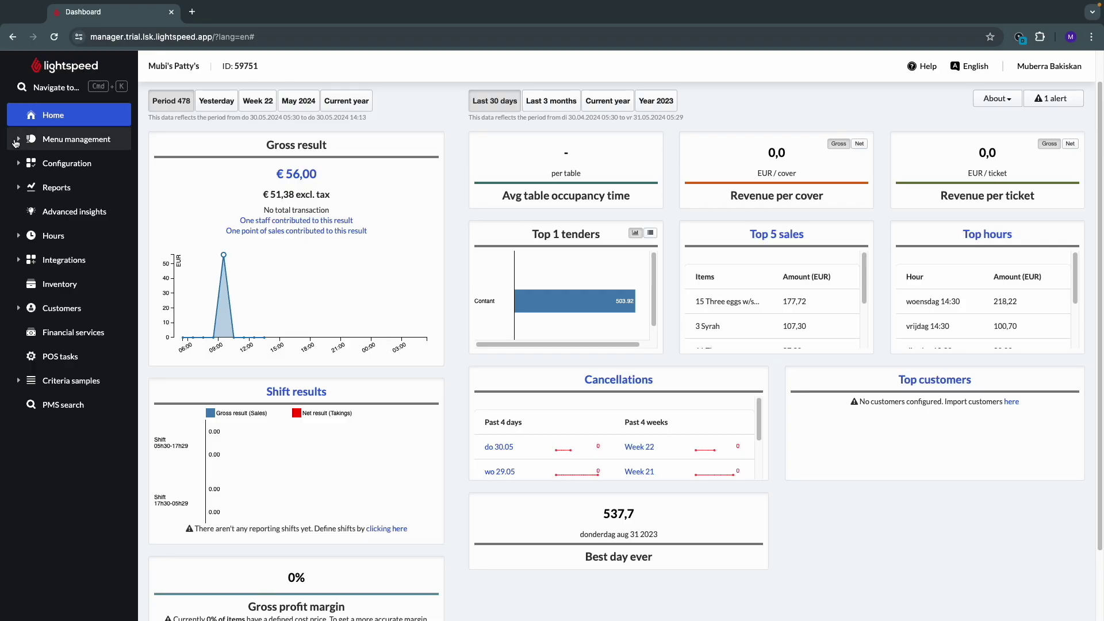
Step: Find the Cola Zero item by searching the items for "zero" and view its appearance settings
{"action": "left_click", "coordinate": [15, 142]}
{"action": "left_click", "coordinate": [43, 178]}
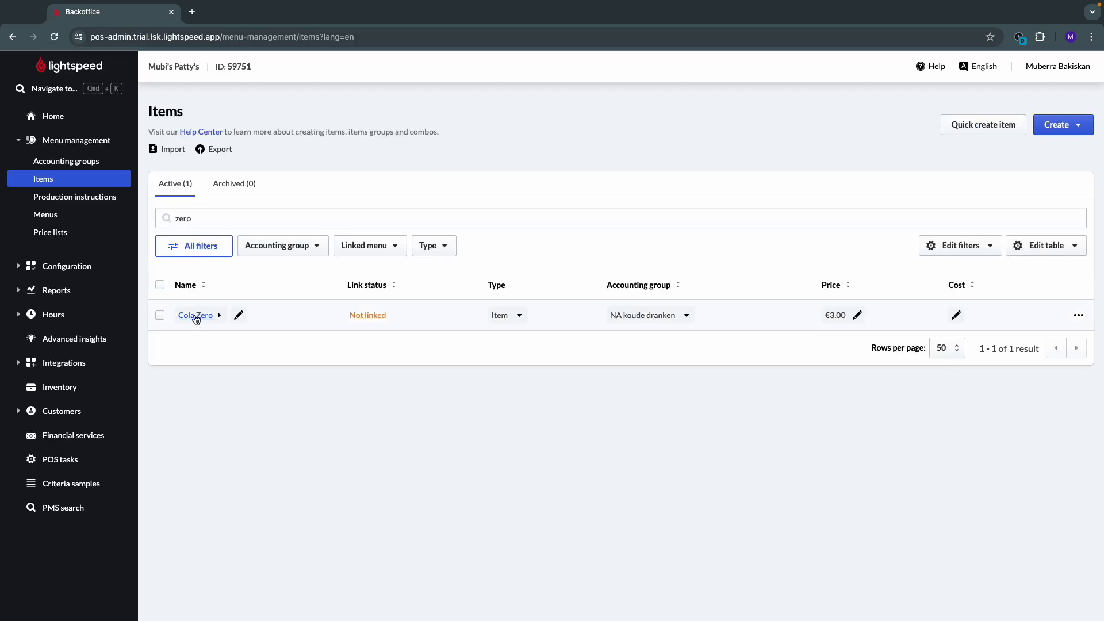
{"action": "left_click", "coordinate": [196, 316]}
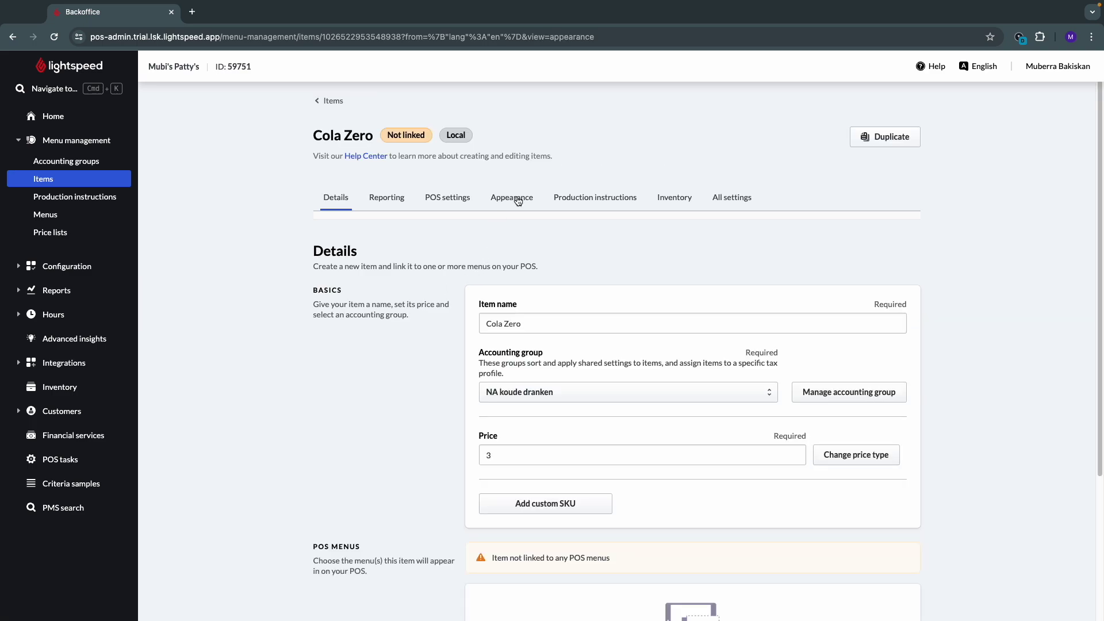
{"action": "left_click", "coordinate": [518, 201]}
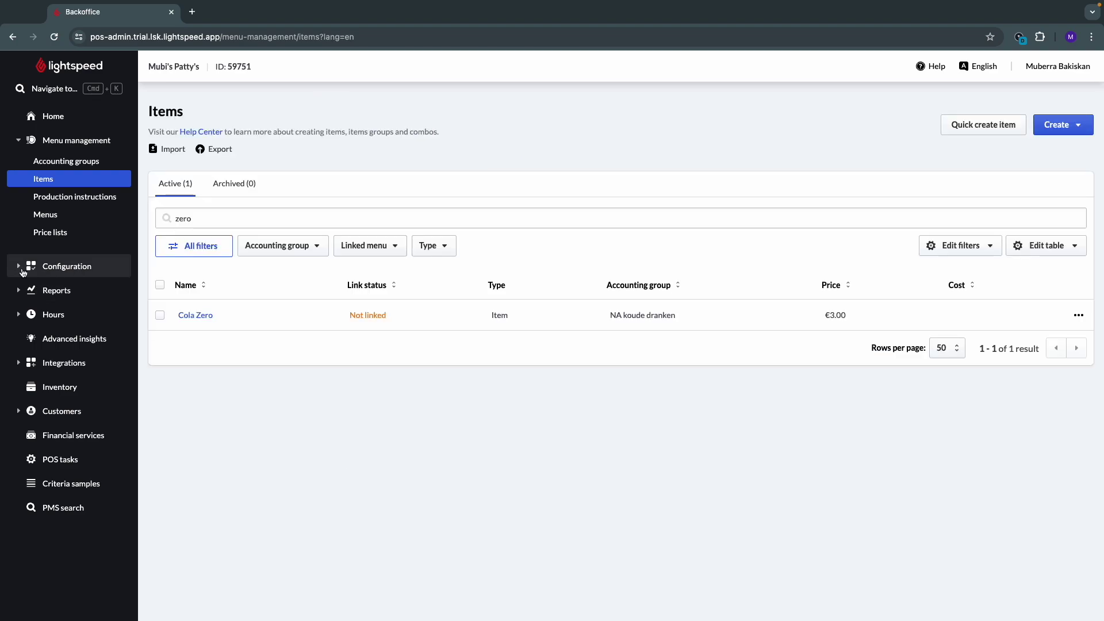
Step: Add Dutch and English as item languages in the configuration settings and update them
{"action": "left_click", "coordinate": [20, 268]}
{"action": "left_click", "coordinate": [20, 289]}
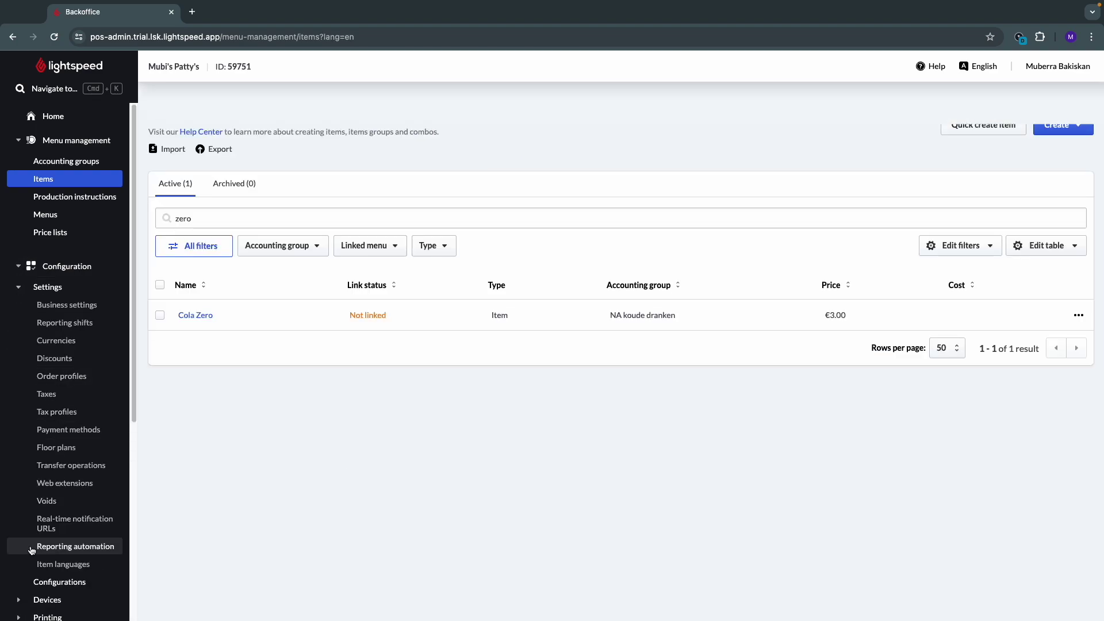
{"action": "left_click", "coordinate": [62, 565]}
{"action": "left_click", "coordinate": [296, 219]}
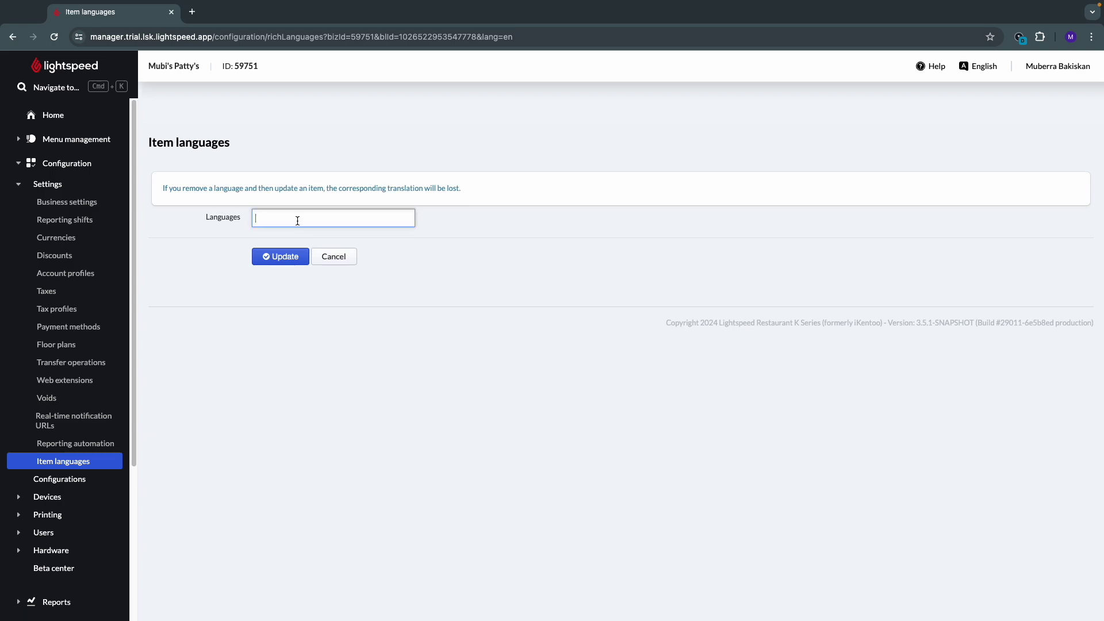
{"action": "type", "text": "dut"}
{"action": "left_click", "coordinate": [294, 235]}
{"action": "type", "text": "en"}
{"action": "left_click", "coordinate": [301, 234]}
{"action": "left_click", "coordinate": [298, 259]}
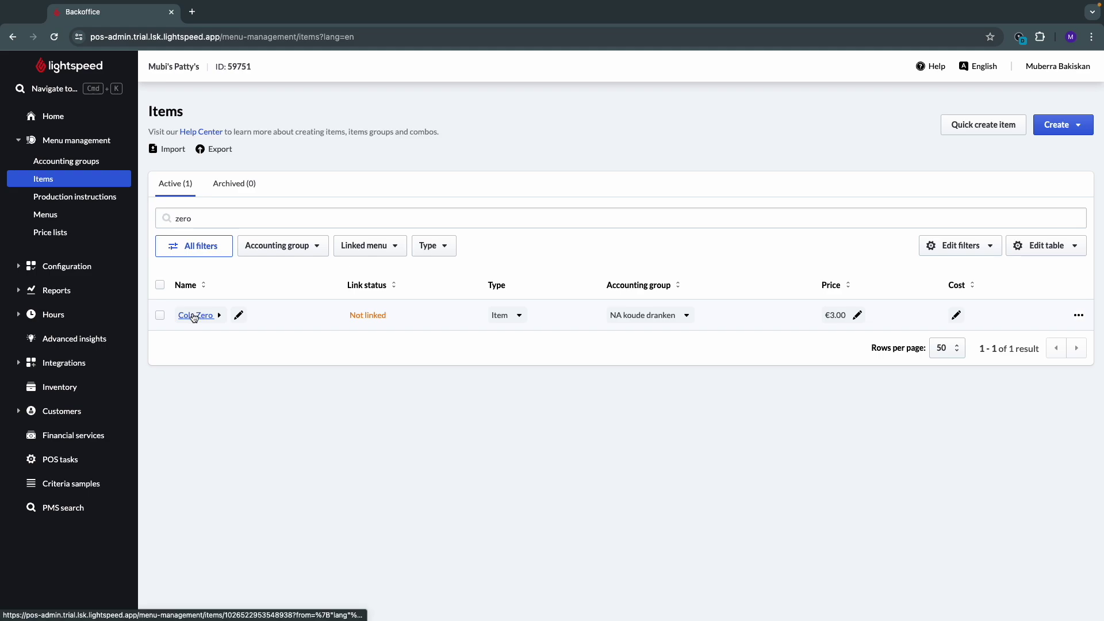
Step: Open the appearance settings of the Cola Zero item and check its English and Dutch description fields
{"action": "left_click", "coordinate": [195, 316]}
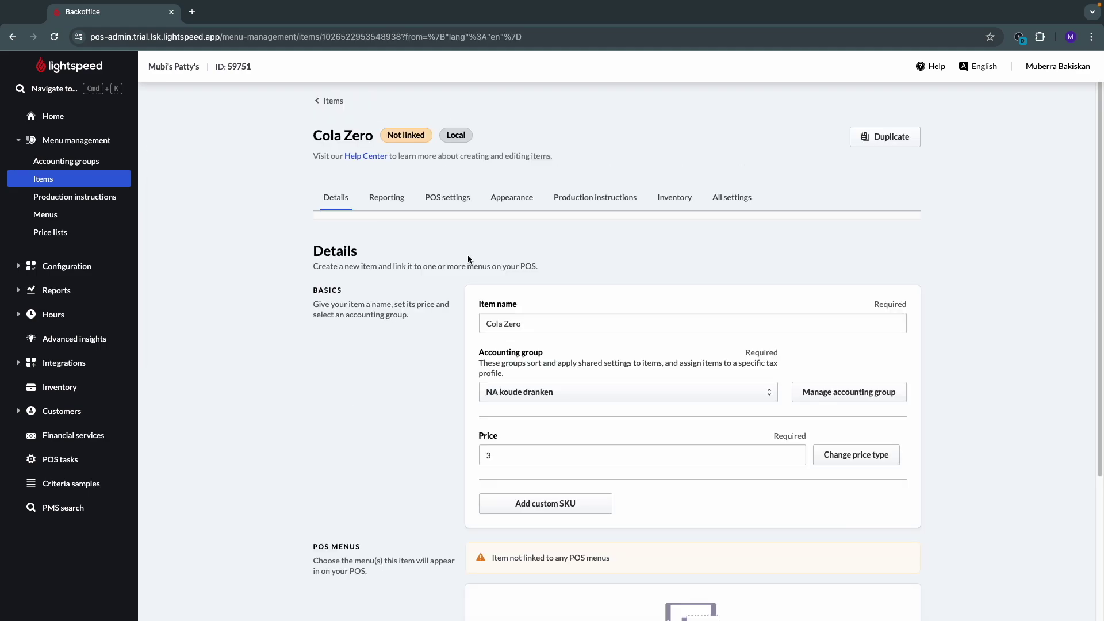
{"action": "left_click", "coordinate": [504, 207]}
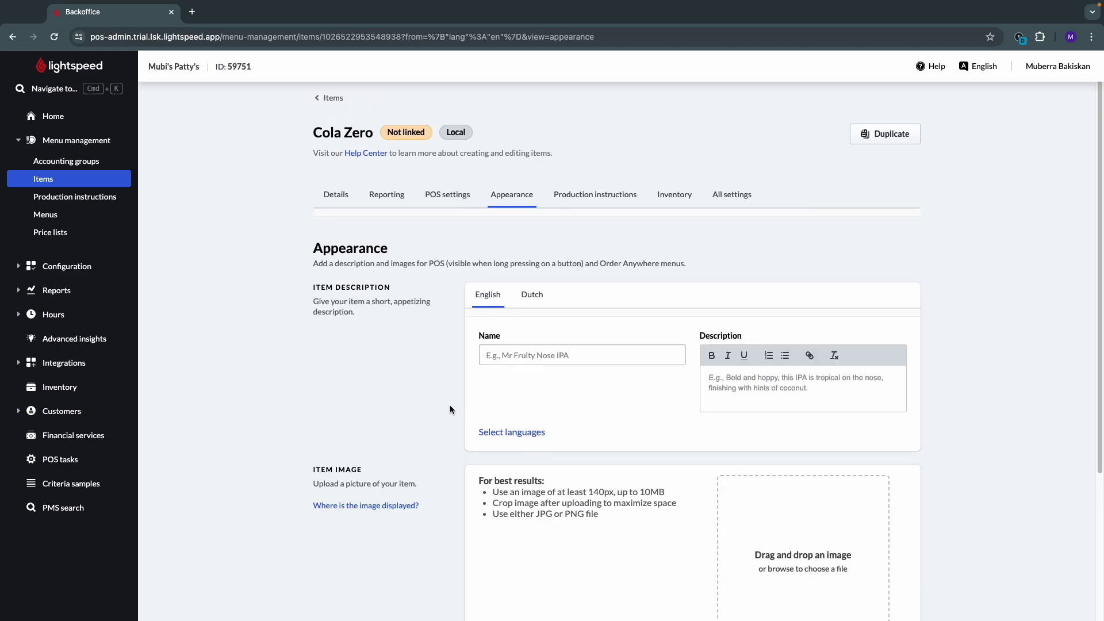
{"action": "scroll", "coordinate": [460, 374], "scroll_direction": "down", "scroll_amount": 1}
{"action": "scroll", "coordinate": [460, 345], "scroll_direction": "down", "scroll_amount": 3}
{"action": "scroll", "coordinate": [471, 308], "scroll_direction": "up", "scroll_amount": 1}
{"action": "left_click", "coordinate": [531, 123]}
{"action": "left_click", "coordinate": [490, 124]}
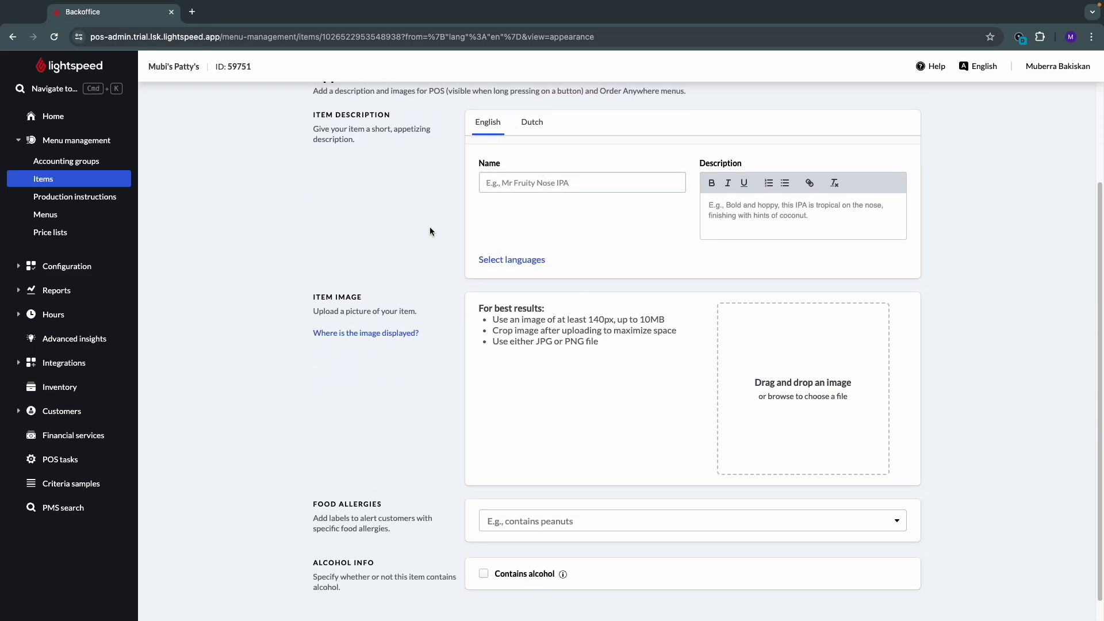
Step: Upload "cola zero image.PNG" as the item image for Cola Zero
{"action": "left_click", "coordinate": [756, 392]}
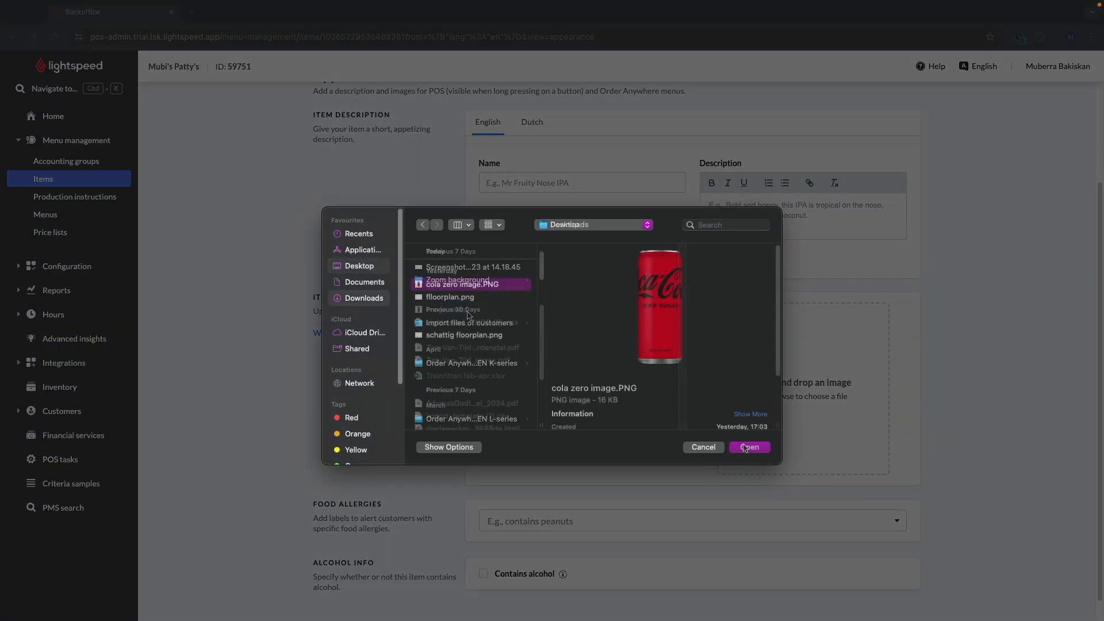
{"action": "left_click", "coordinate": [749, 447]}
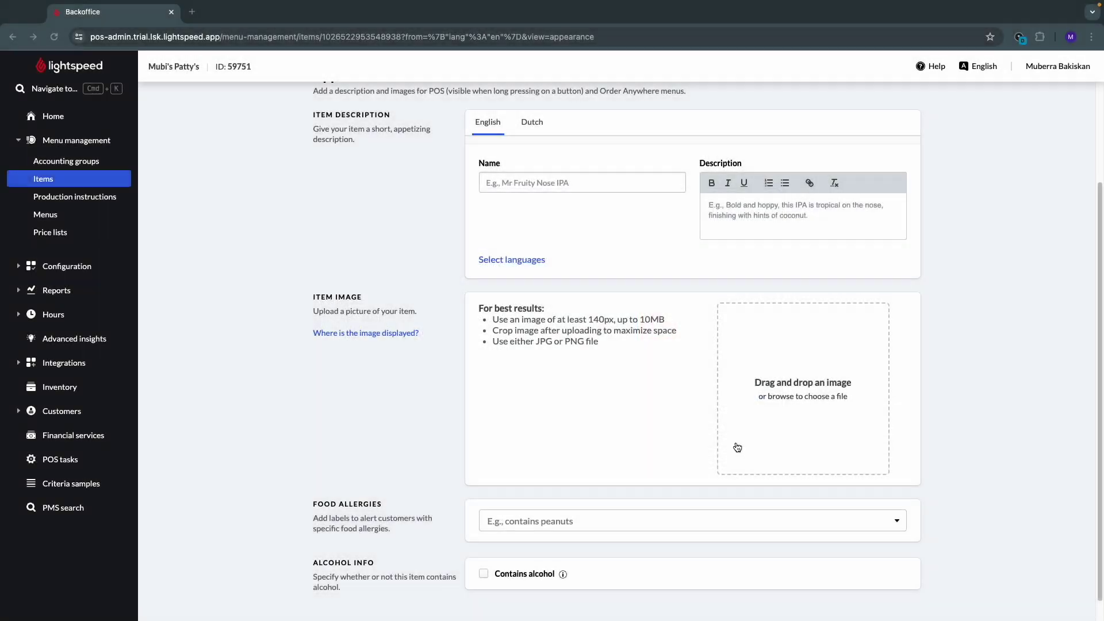
{"action": "left_click", "coordinate": [702, 460]}
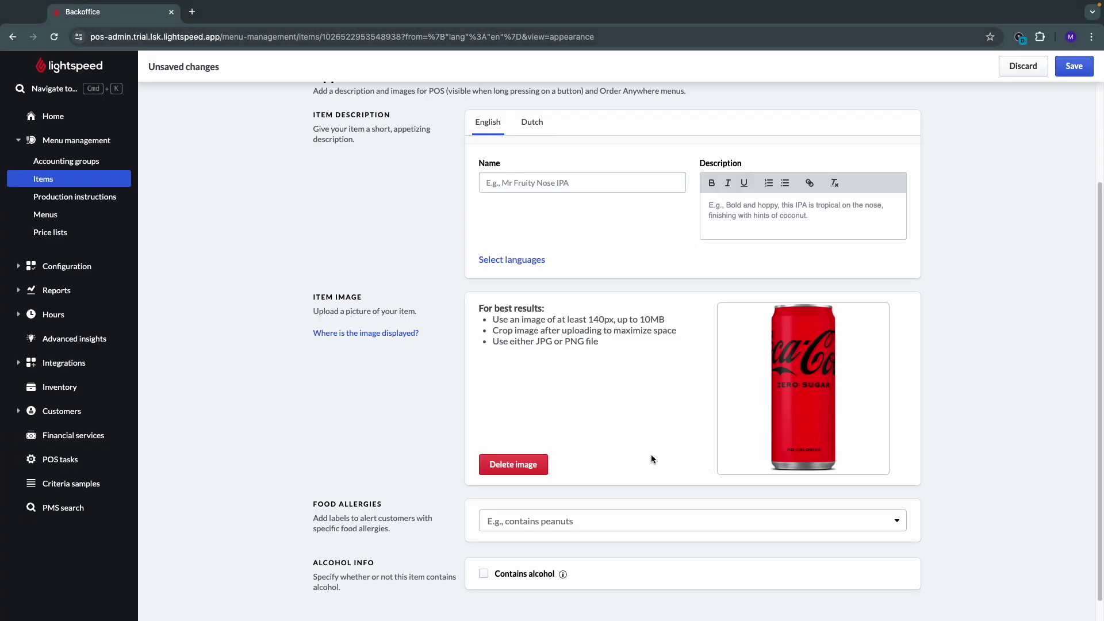
Step: Examine the available food allergy labels for Cola Zero without selecting any
{"action": "scroll", "coordinate": [644, 437], "scroll_direction": "down", "scroll_amount": 1}
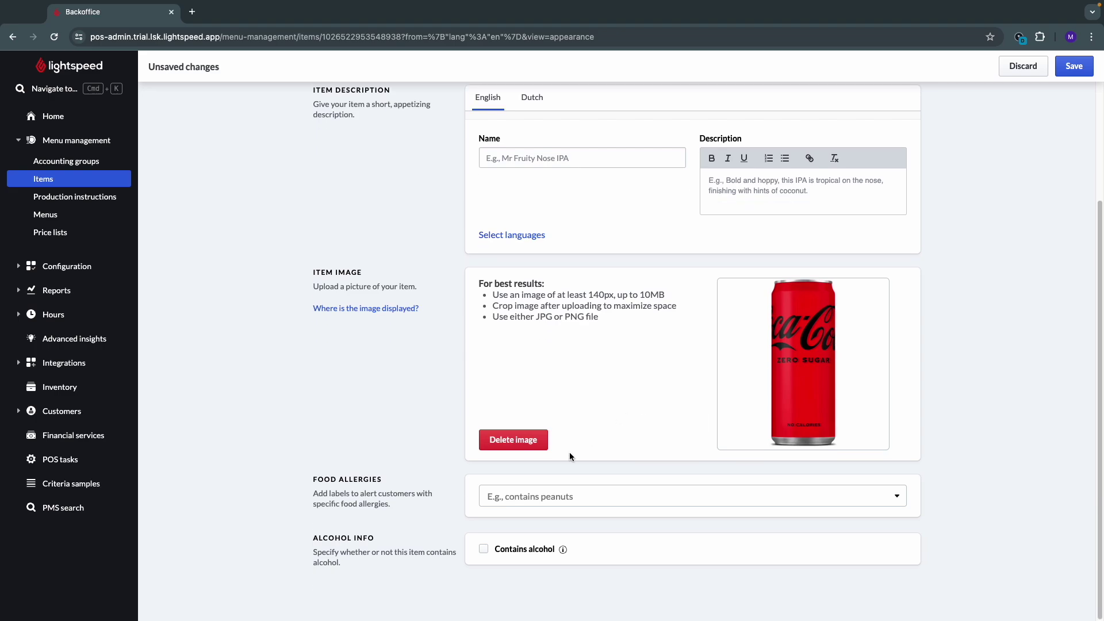
{"action": "left_click", "coordinate": [554, 493]}
{"action": "scroll", "coordinate": [559, 477], "scroll_direction": "down", "scroll_amount": 5}
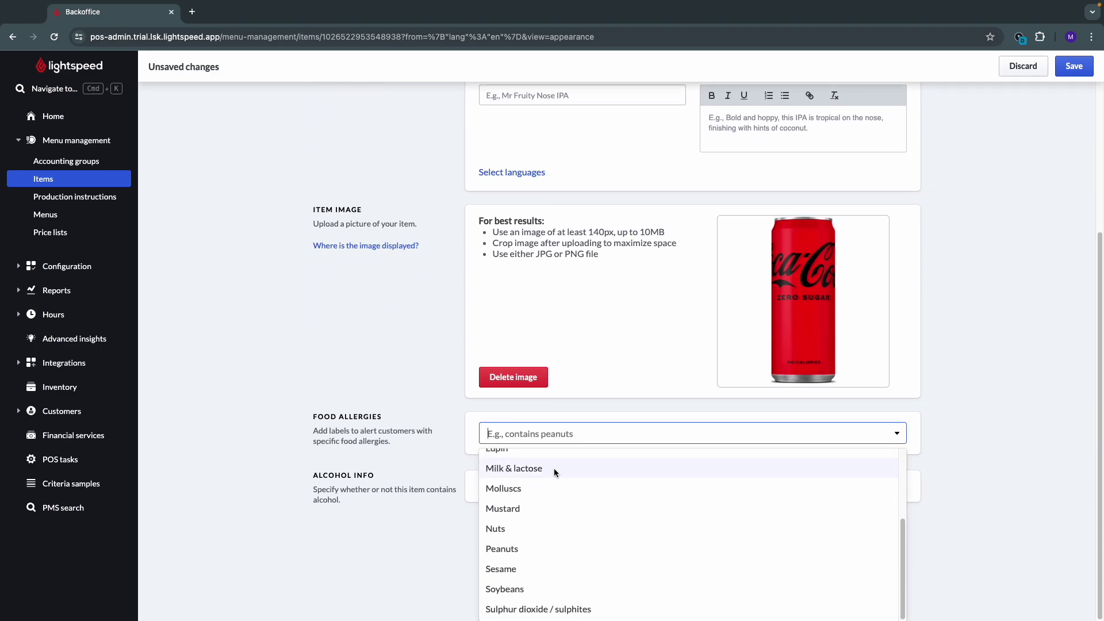
{"action": "left_click", "coordinate": [429, 544]}
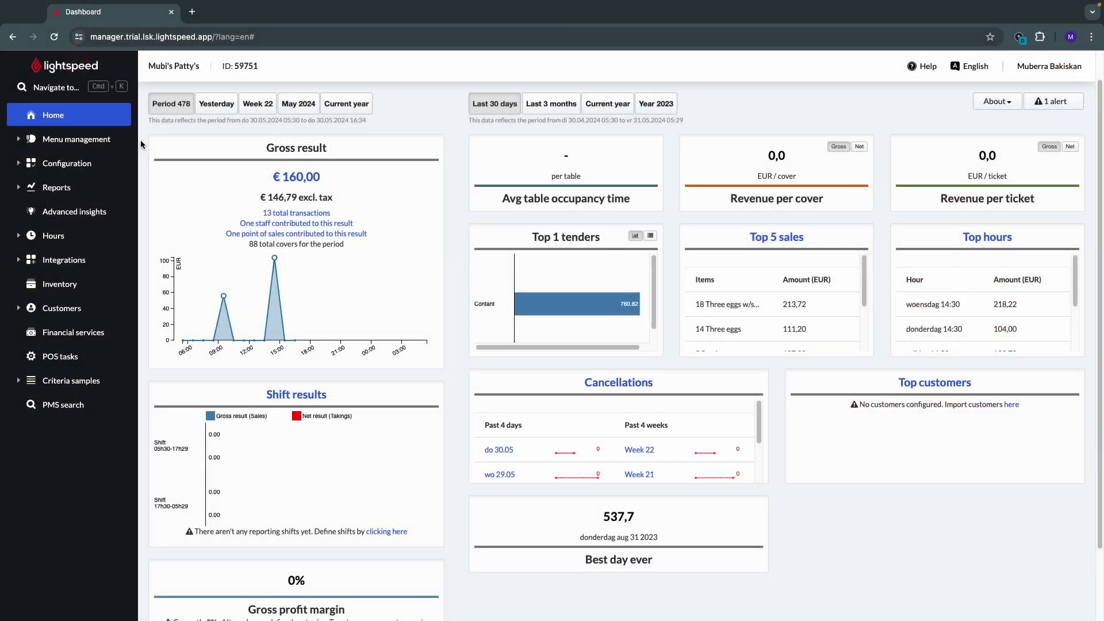
Step: Open the Order Anywhere menu from the menus overview
{"action": "left_click", "coordinate": [69, 140]}
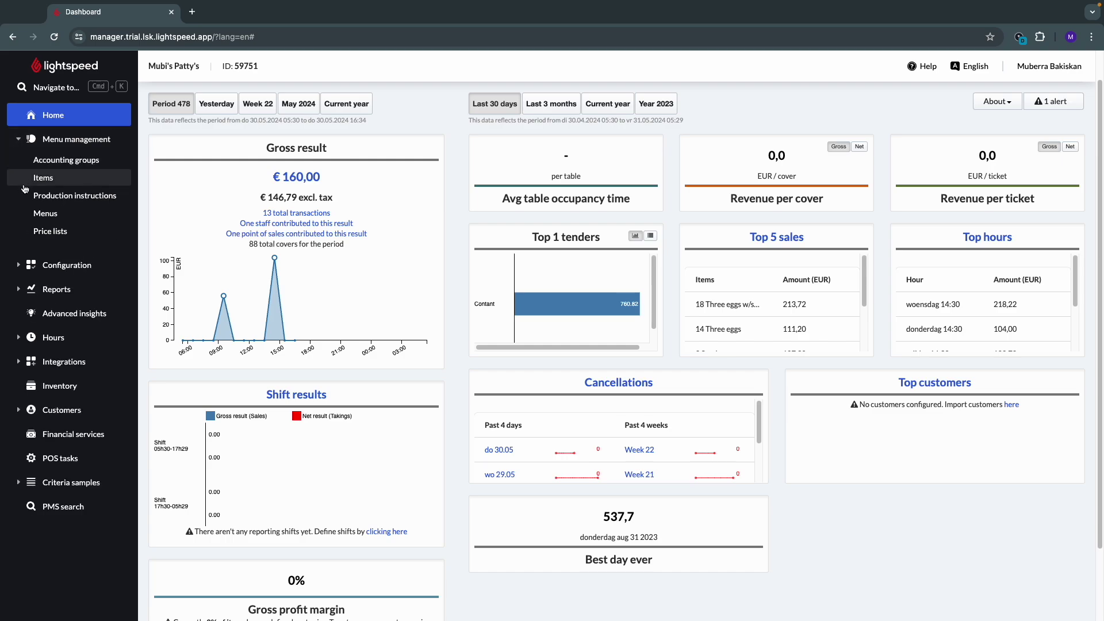
{"action": "left_click", "coordinate": [17, 217]}
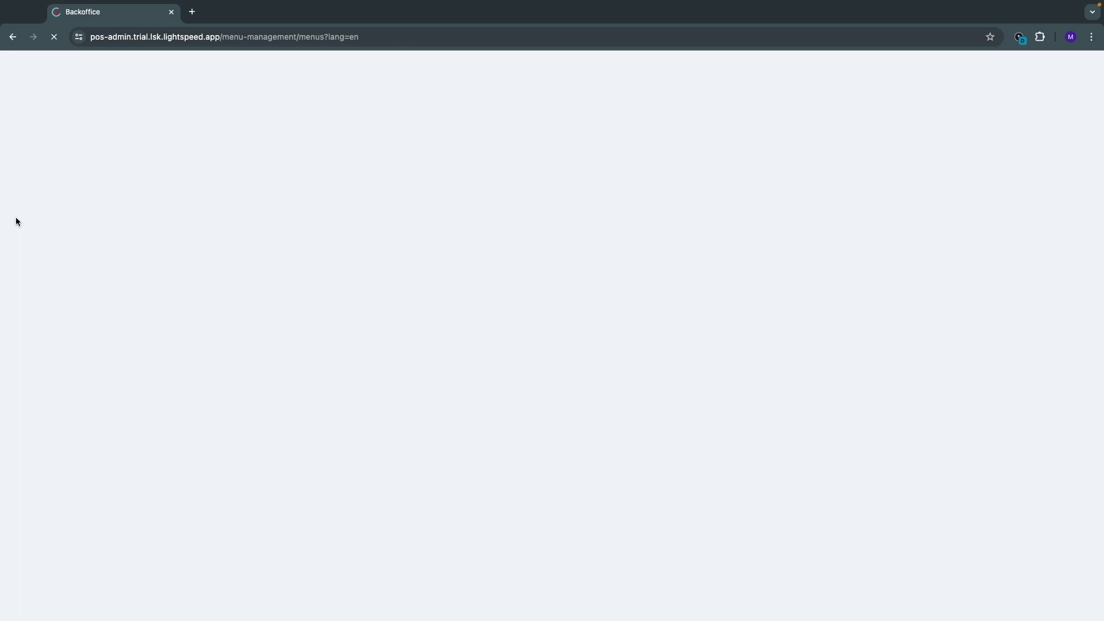
{"action": "left_click", "coordinate": [348, 235]}
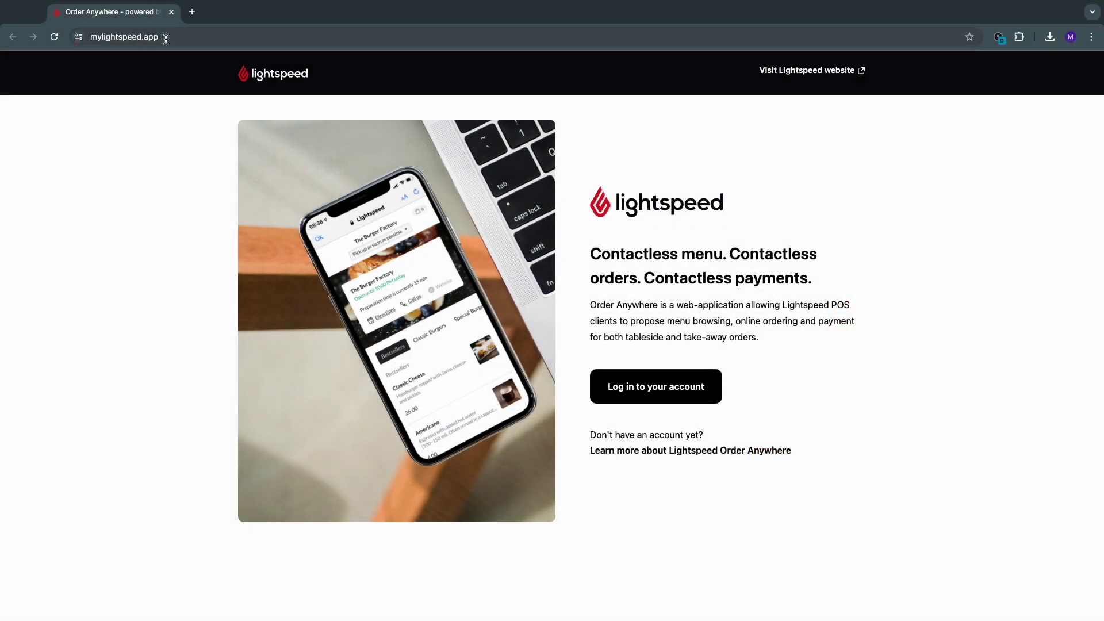
{"action": "left_click", "coordinate": [166, 39]}
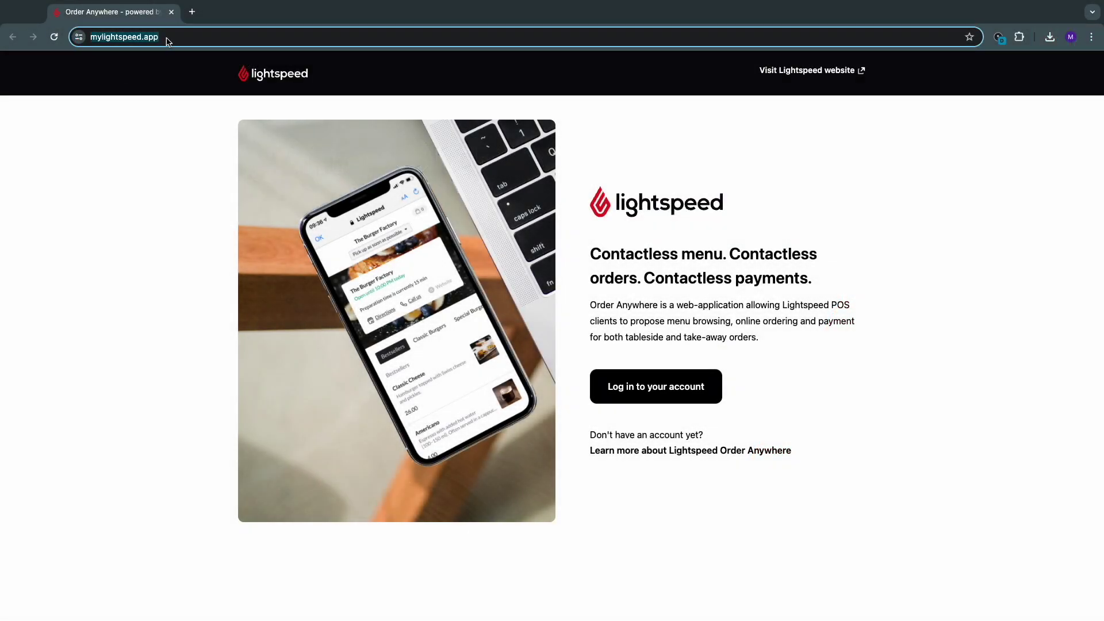
{"action": "left_click", "coordinate": [128, 75]}
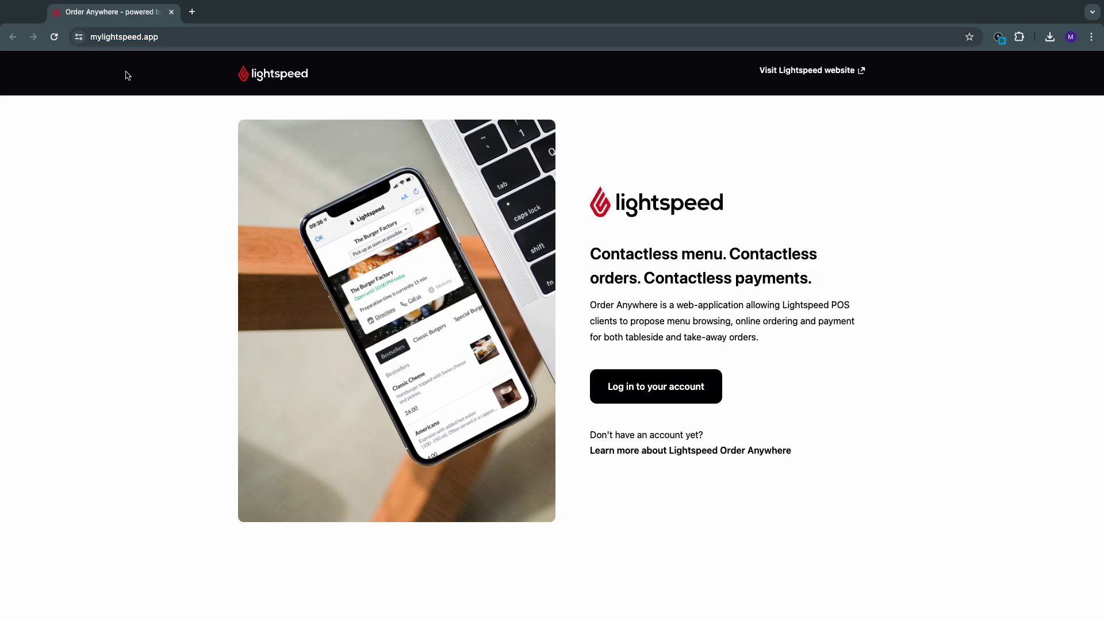
Step: Go to the Order Anywhere account login with Lightspeed Restaurant POS (K-Series) as the current POS solution
{"action": "left_click", "coordinate": [670, 394]}
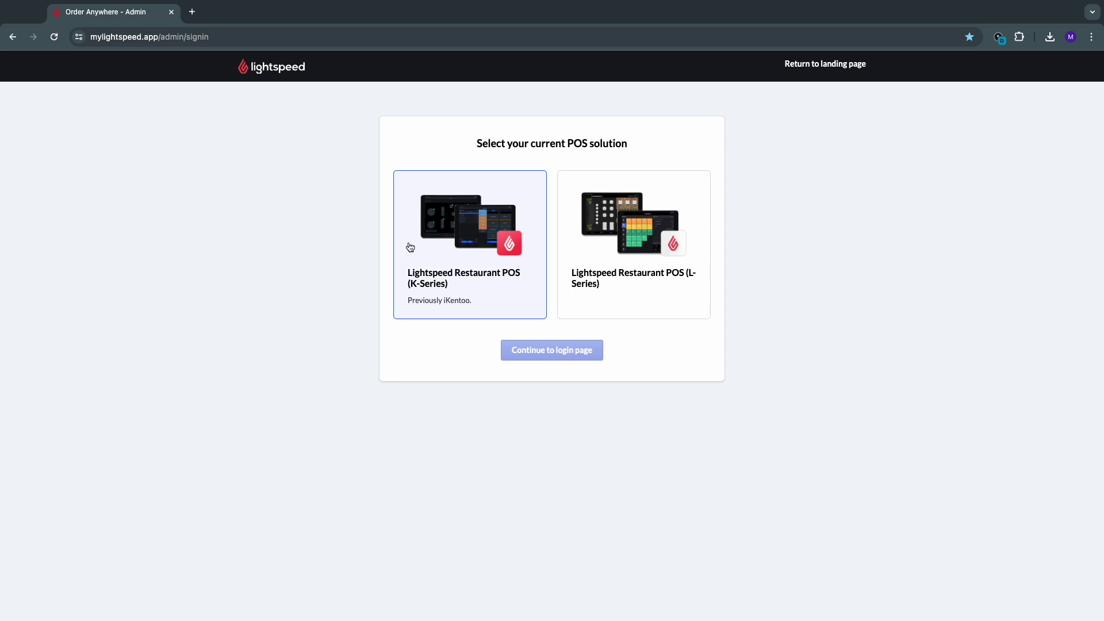
{"action": "left_click", "coordinate": [459, 276]}
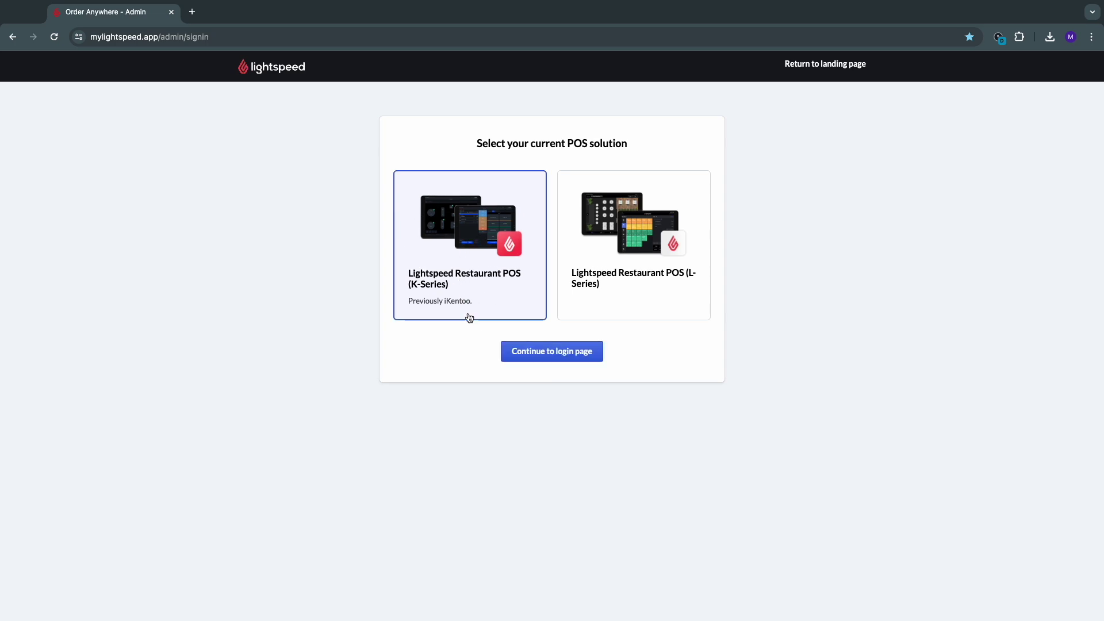
{"action": "left_click", "coordinate": [567, 357]}
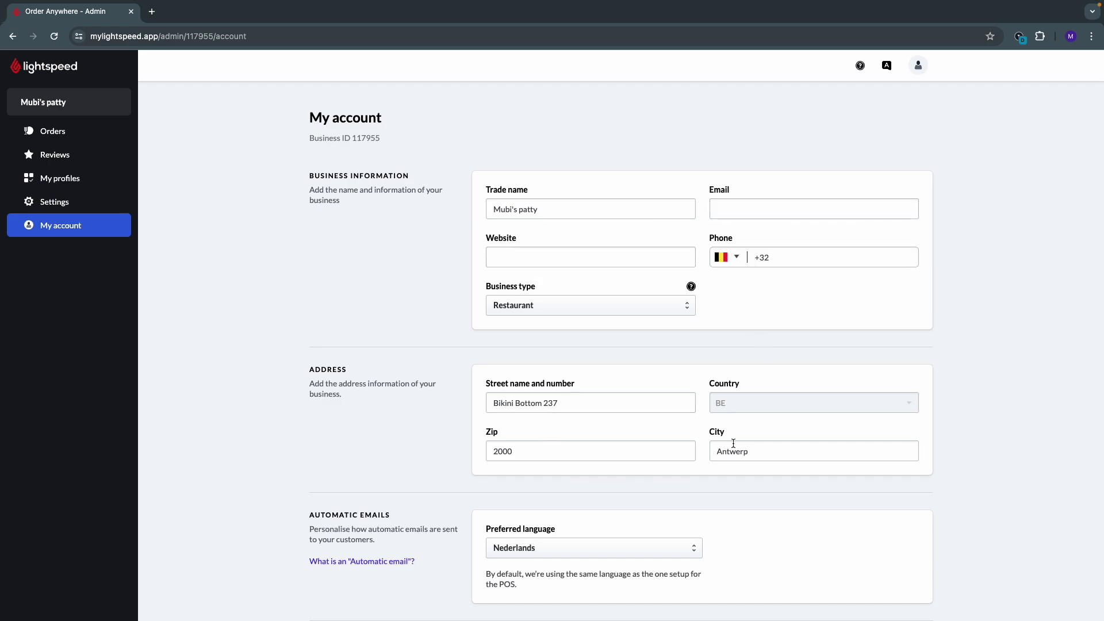
Step: Review the social media platform options, set the automatic emails' preferred language to English (US), and save the account details
{"action": "scroll", "coordinate": [693, 394], "scroll_direction": "down", "scroll_amount": 3}
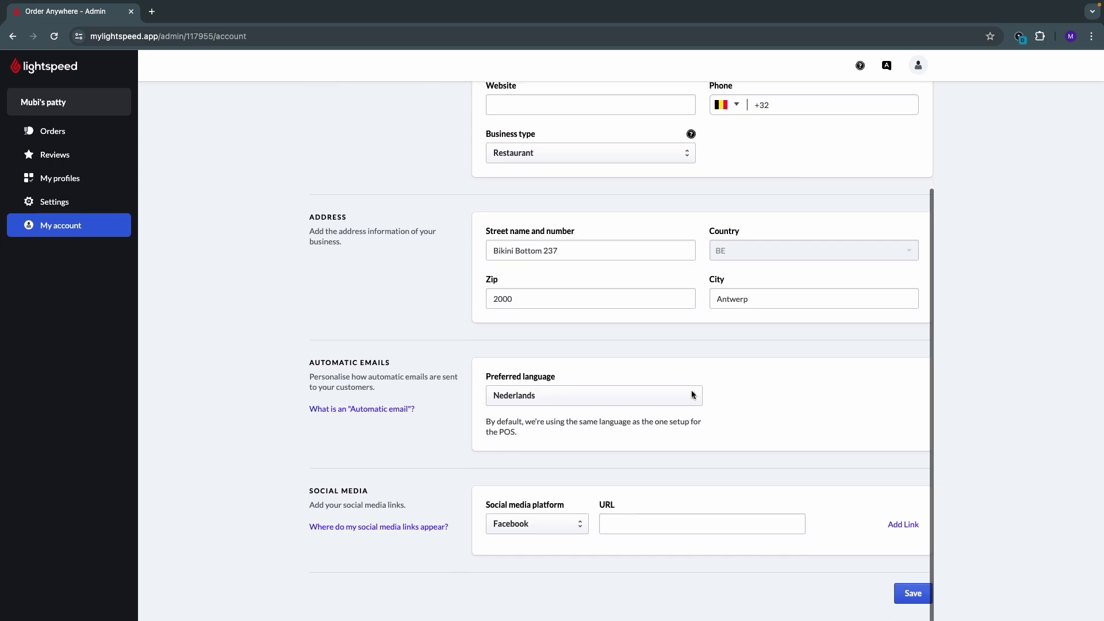
{"action": "left_click", "coordinate": [567, 528]}
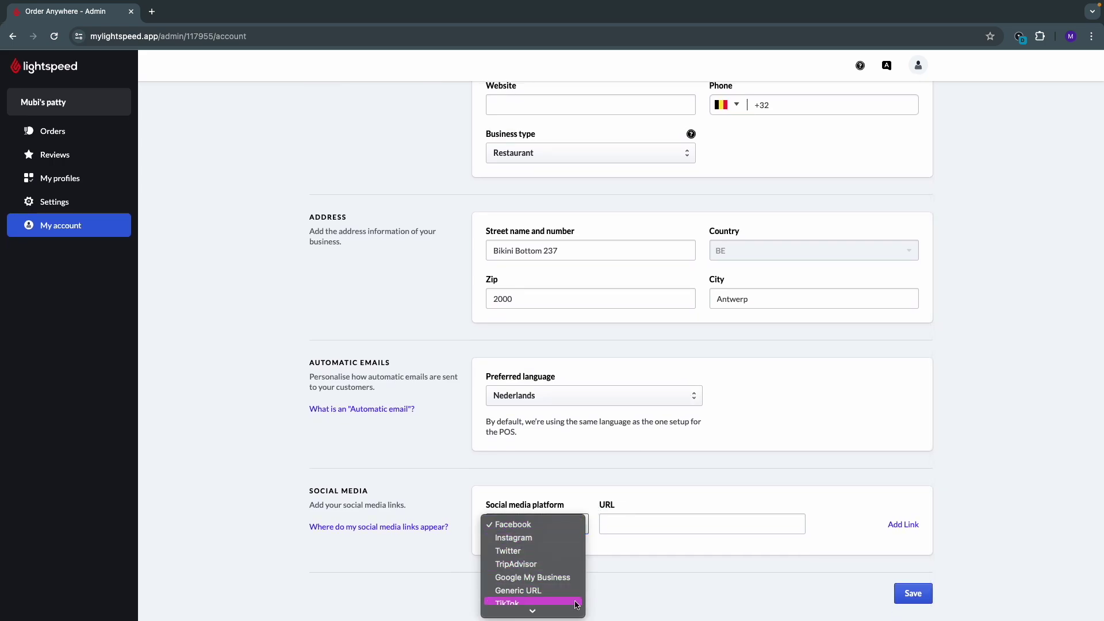
{"action": "left_click", "coordinate": [631, 556]}
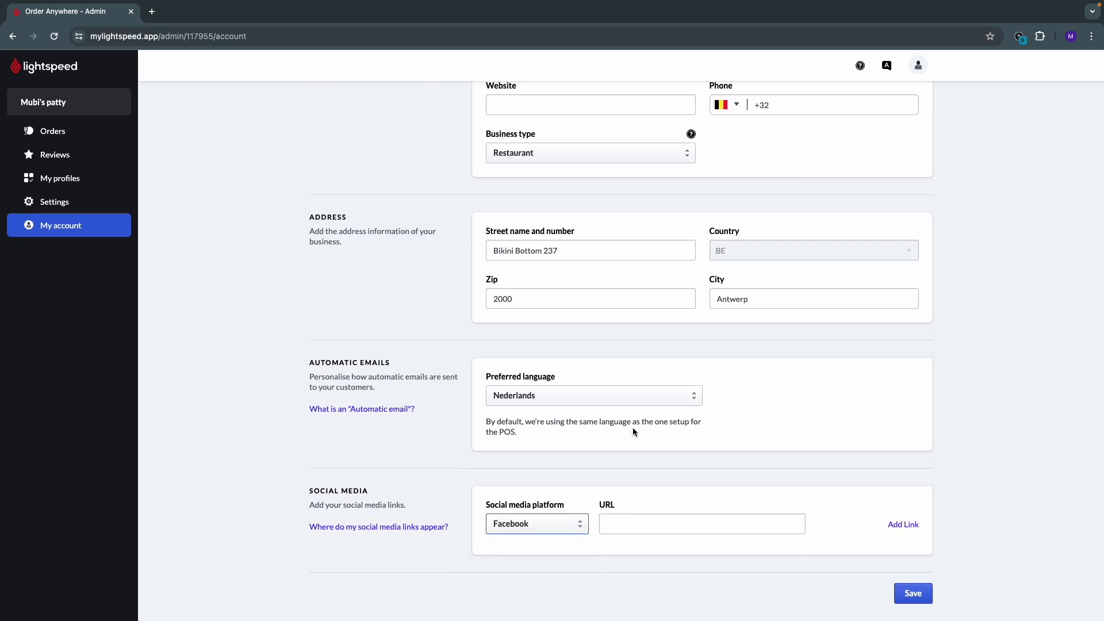
{"action": "left_click", "coordinate": [617, 397]}
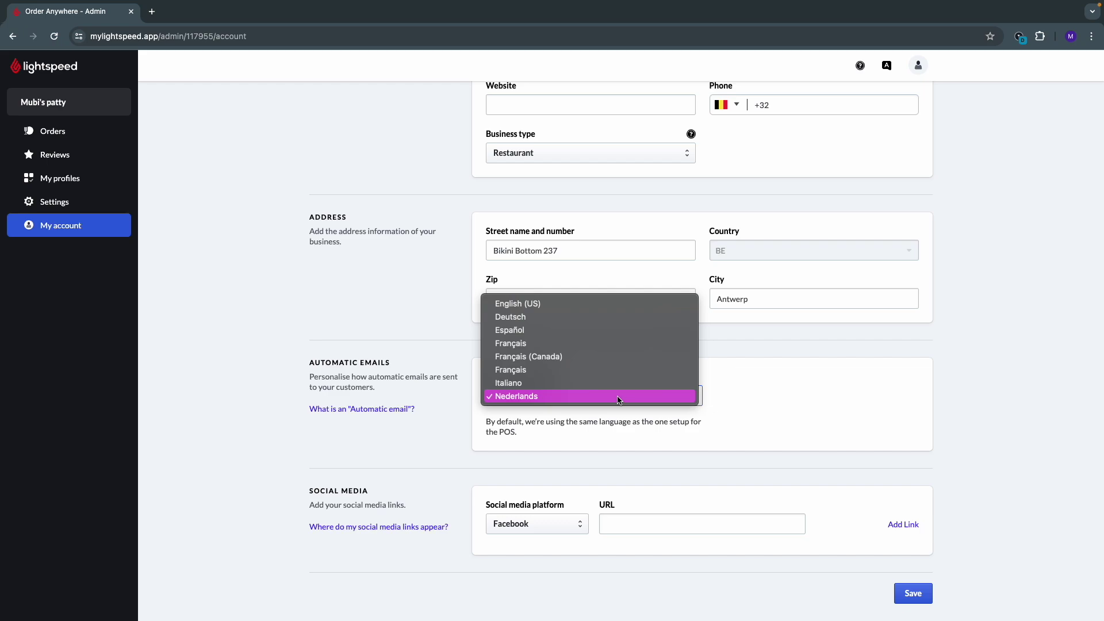
{"action": "left_click", "coordinate": [610, 301]}
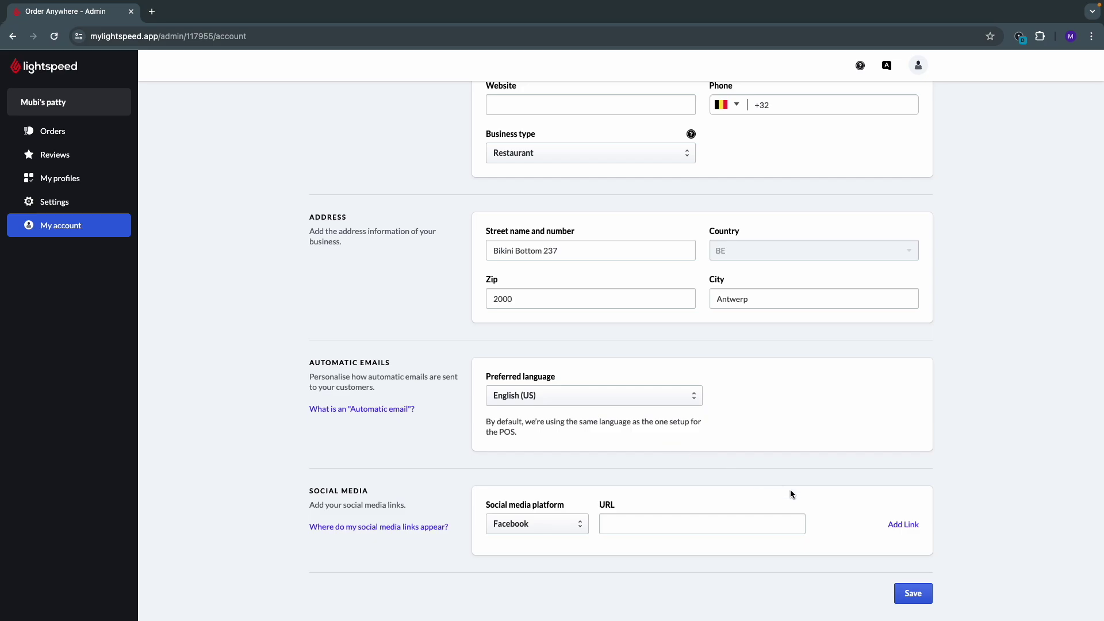
{"action": "left_click", "coordinate": [913, 593]}
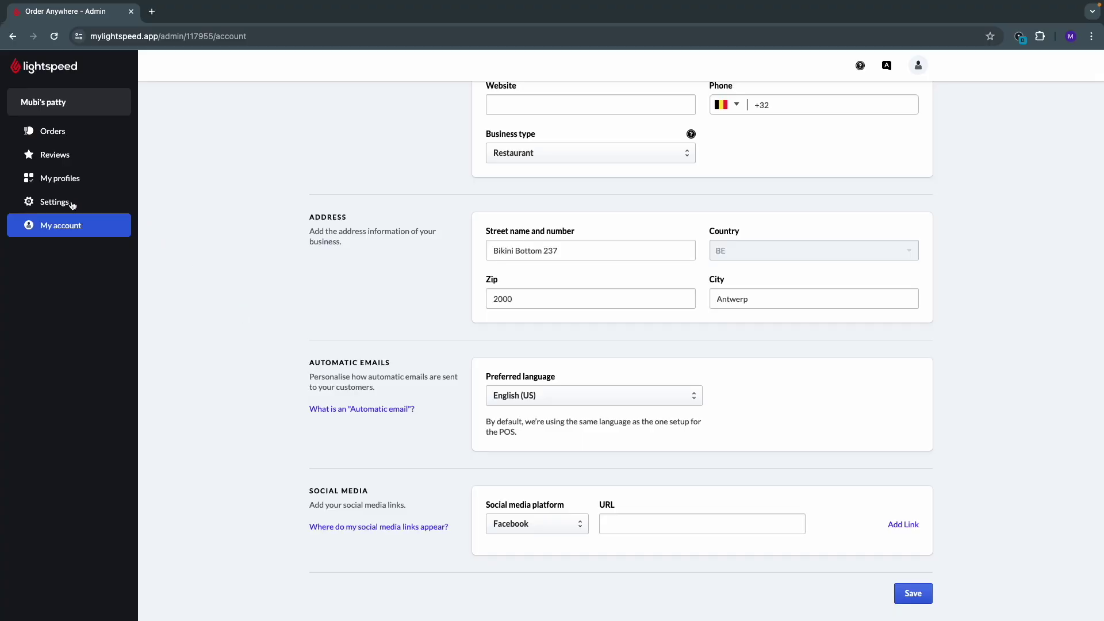
Step: Add a second Monday shift from 15:00 to 17:00 in the business hours and save the opening hours
{"action": "left_click", "coordinate": [71, 205]}
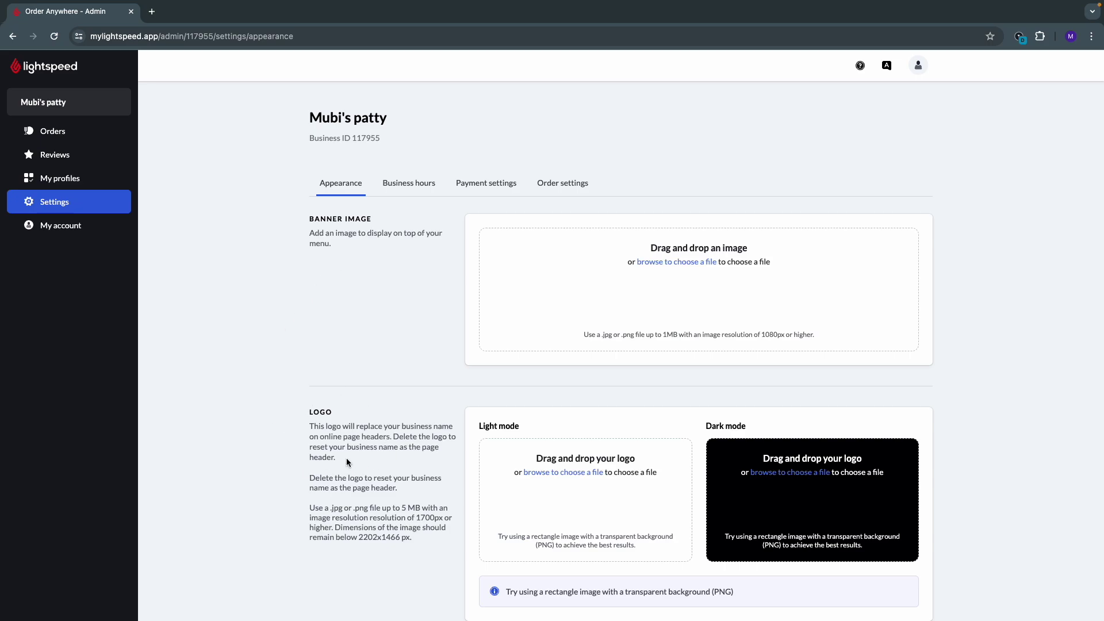
{"action": "left_click", "coordinate": [400, 191]}
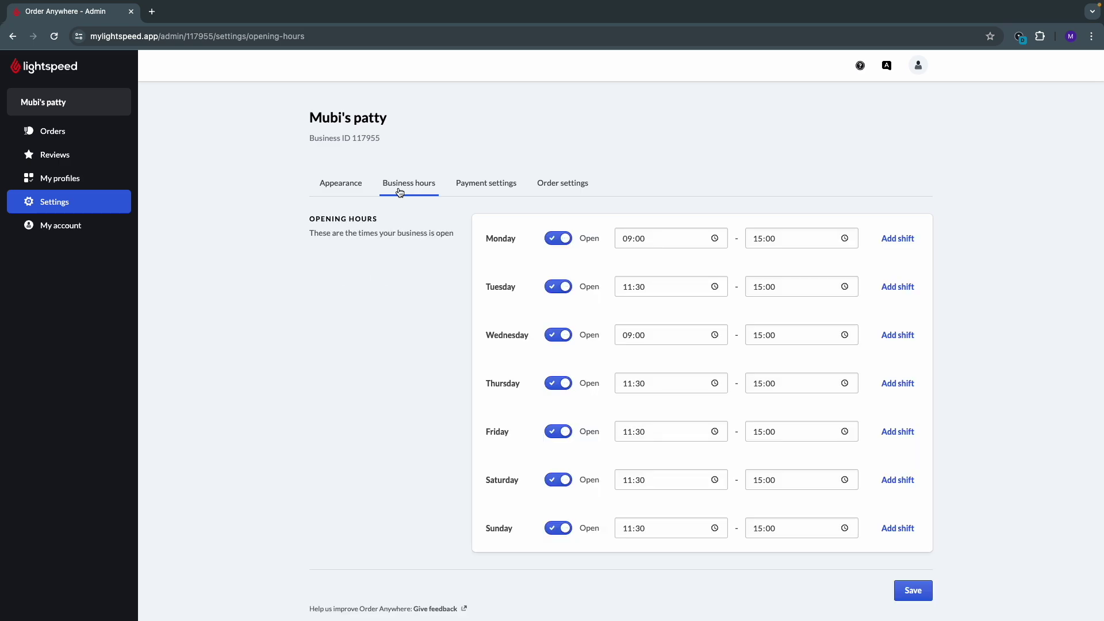
{"action": "left_click", "coordinate": [889, 238]}
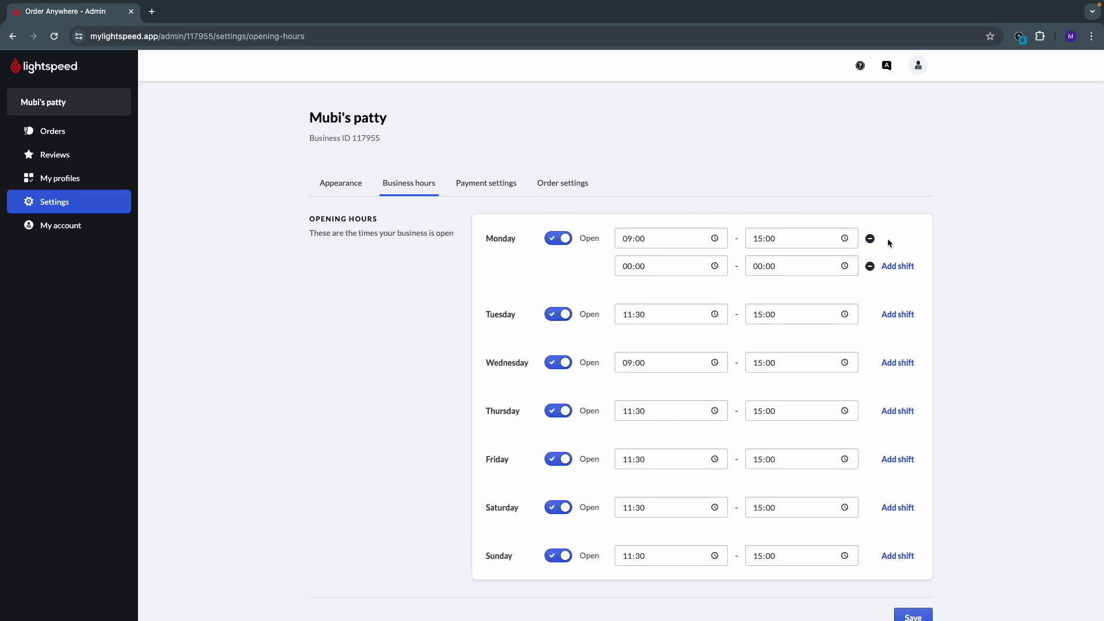
{"action": "left_click", "coordinate": [660, 260]}
{"action": "type", "text": "15"}
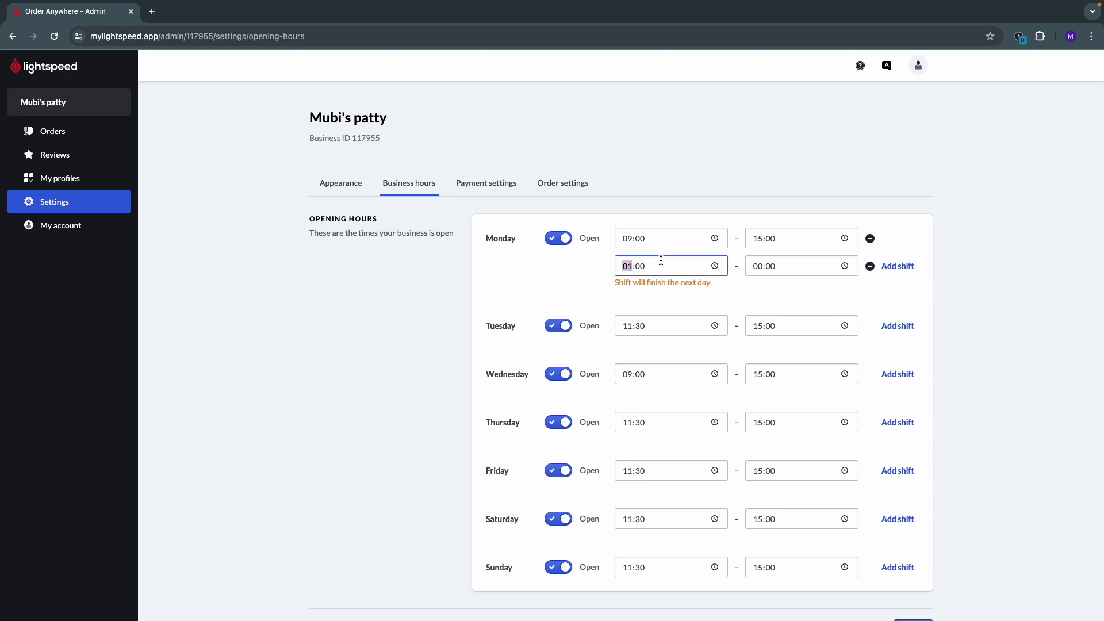
{"action": "left_click", "coordinate": [755, 271]}
{"action": "type", "text": "17"}
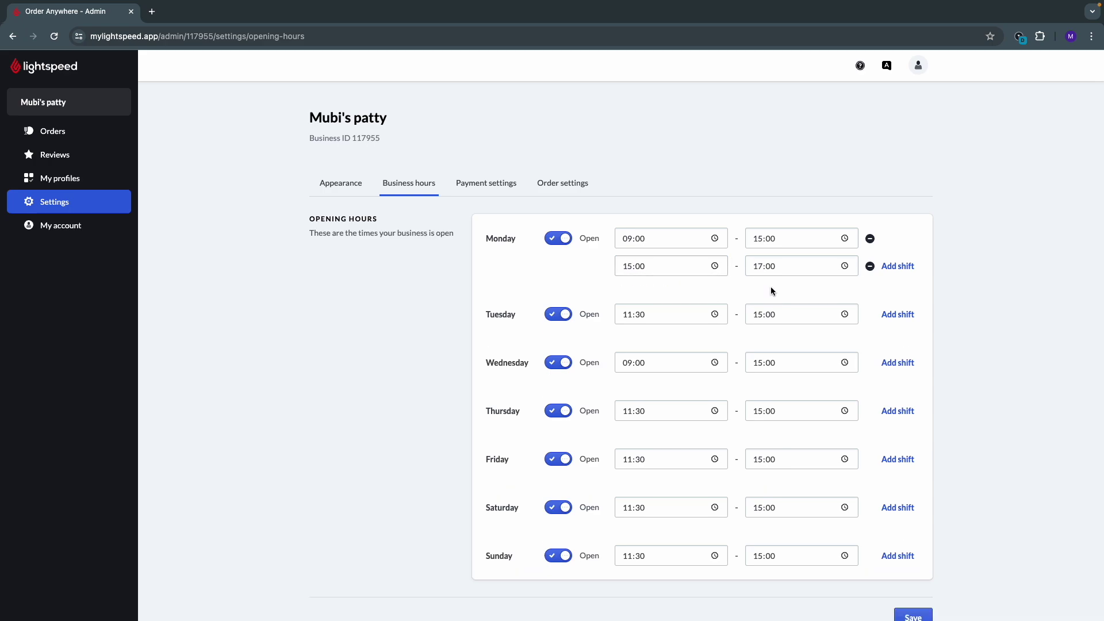
{"action": "left_click", "coordinate": [916, 615]}
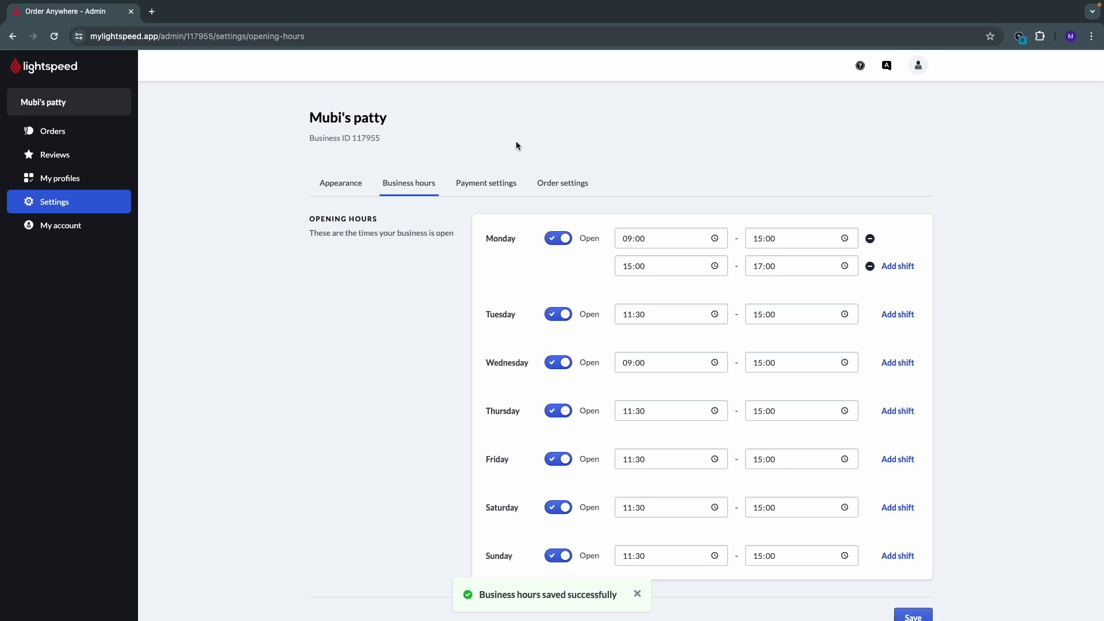
Step: Toggle the Lightspeed Payments processor in the payment settings and request a quote for Lightspeed Payments
{"action": "left_click", "coordinate": [489, 185]}
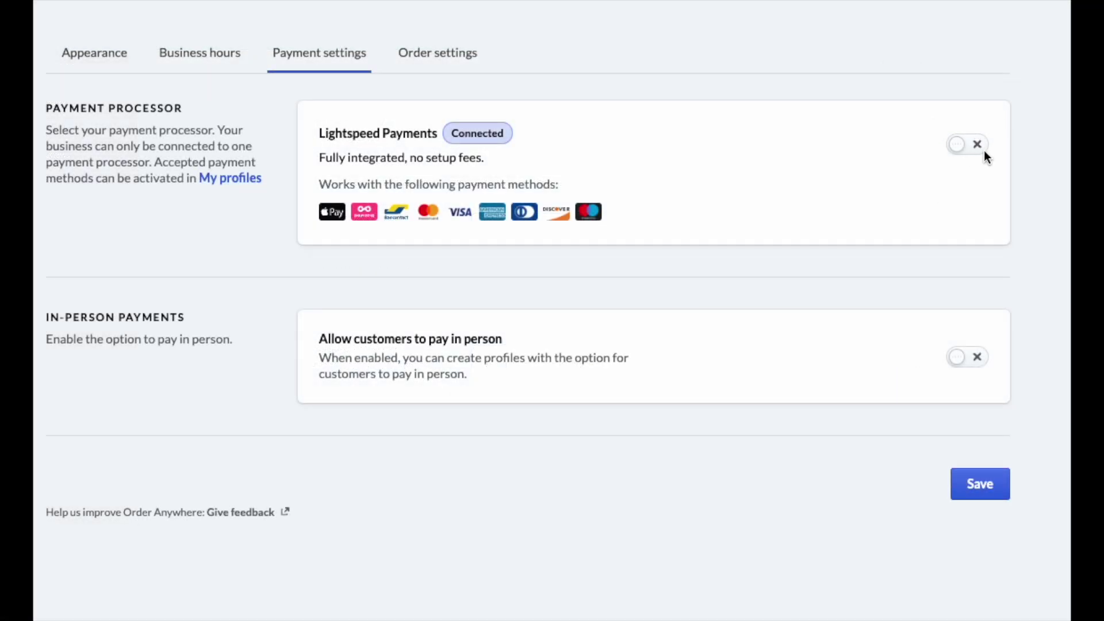
{"action": "left_click", "coordinate": [969, 147]}
{"action": "left_click", "coordinate": [970, 150]}
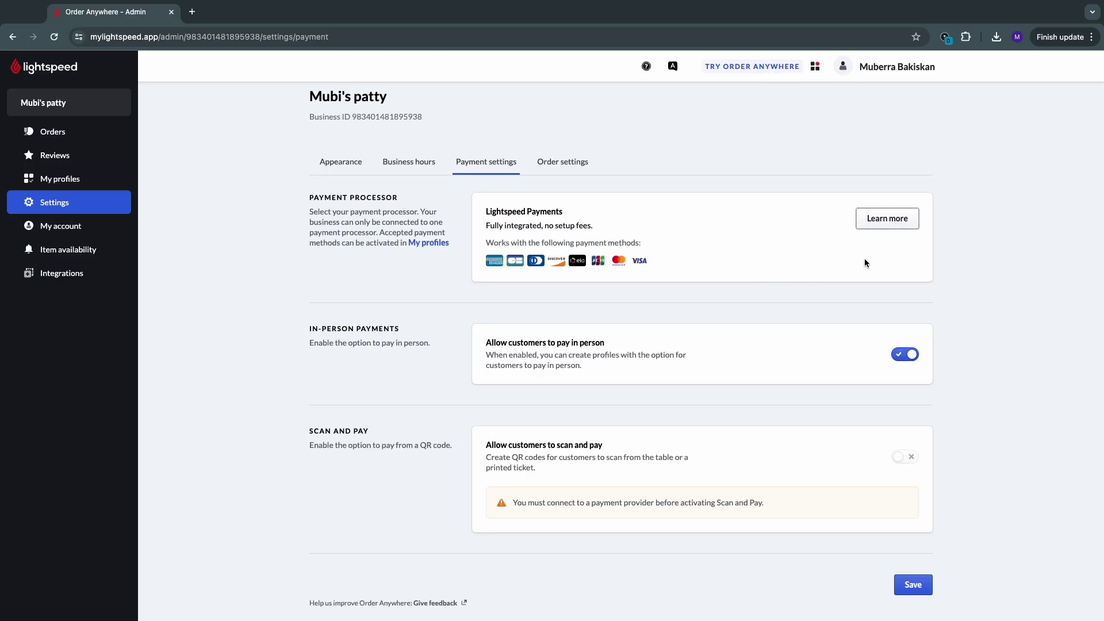
{"action": "left_click", "coordinate": [887, 219]}
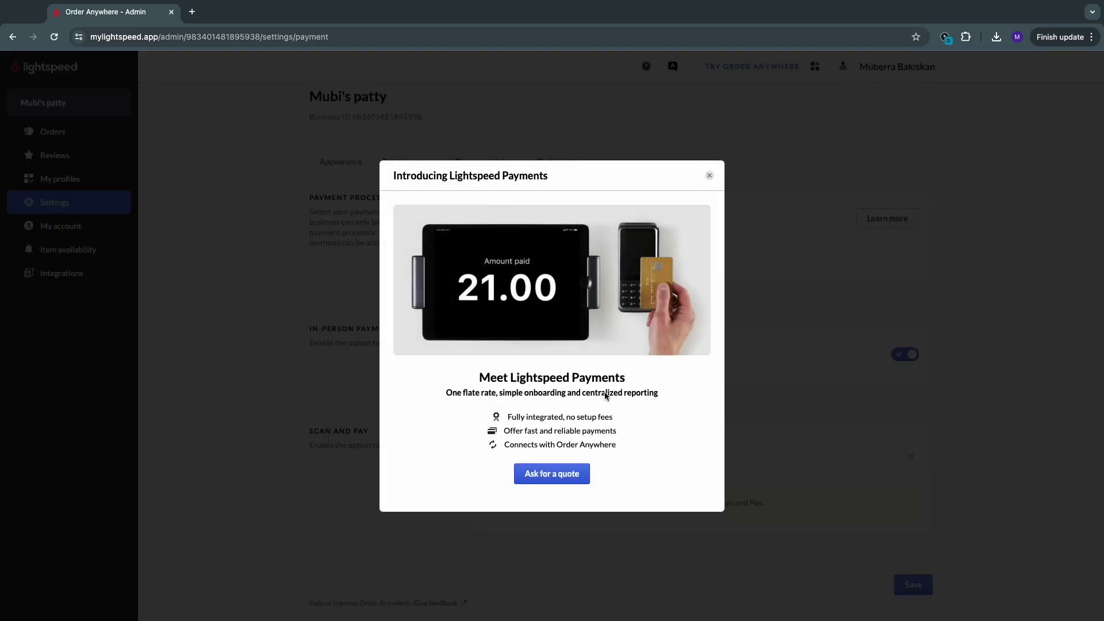
{"action": "left_click", "coordinate": [554, 475]}
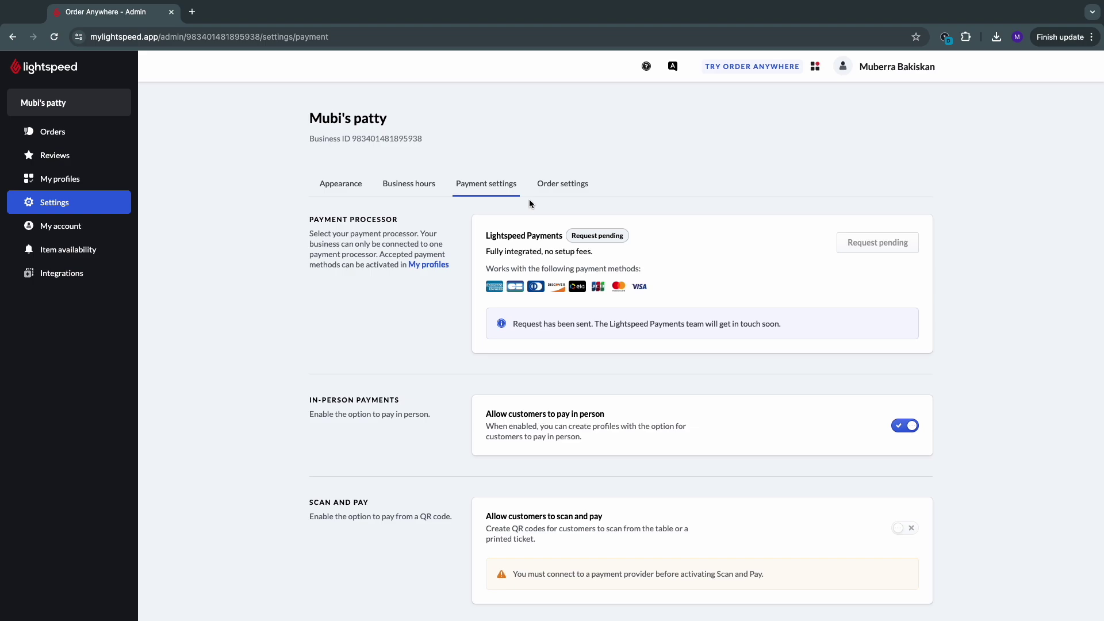
Step: Follow the order settings' web extension link to the back office and open the web extensions configuration
{"action": "left_click", "coordinate": [567, 192]}
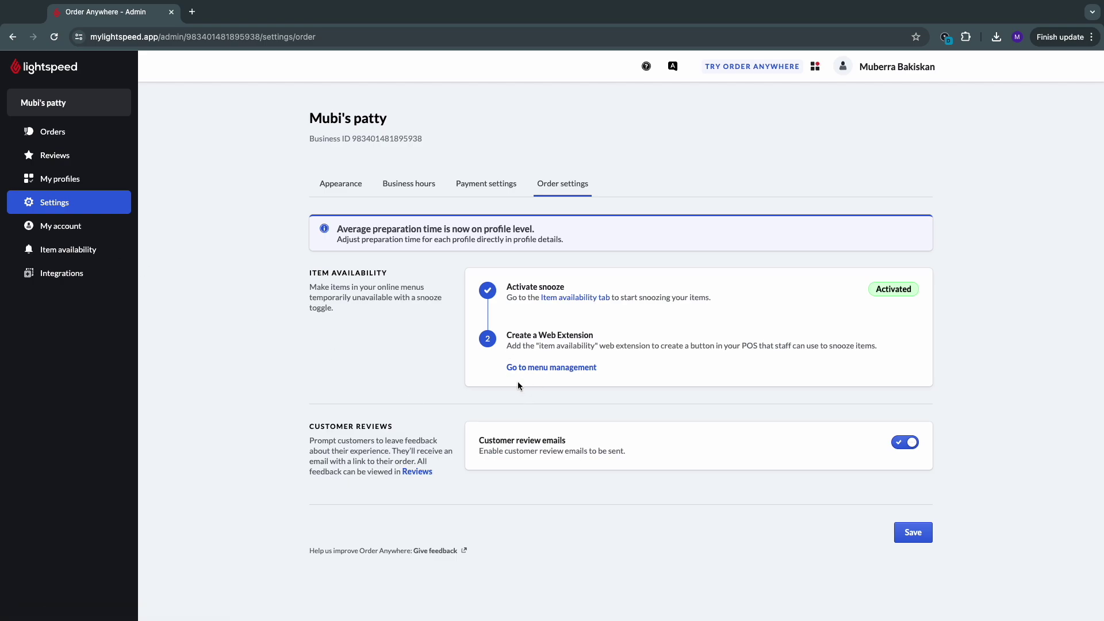
{"action": "left_click", "coordinate": [543, 368]}
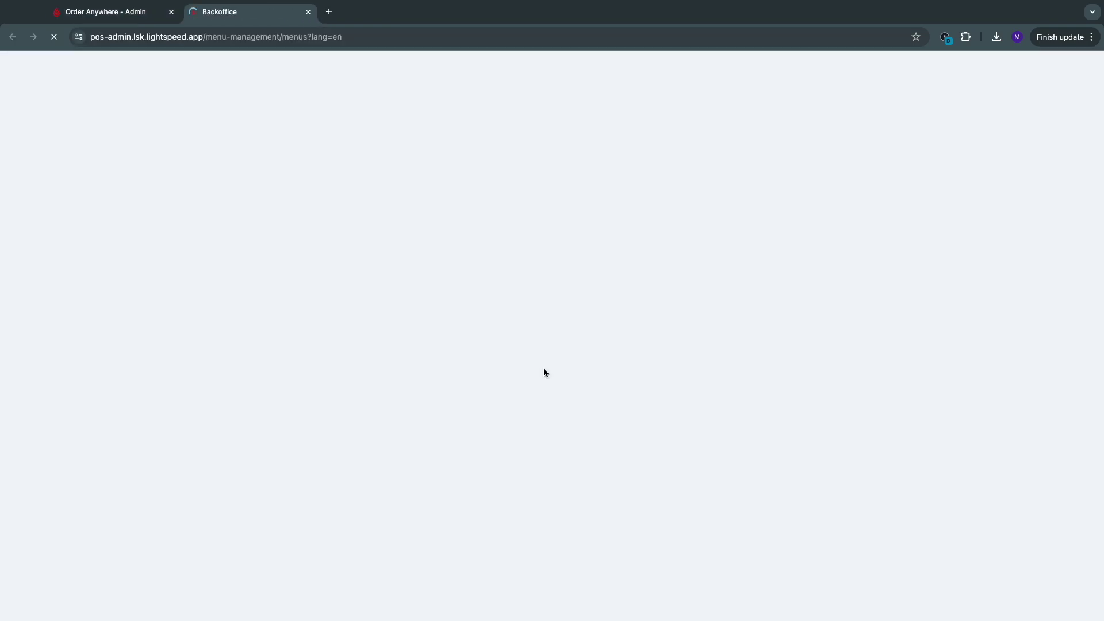
{"action": "left_click", "coordinate": [126, 164]}
{"action": "left_click", "coordinate": [18, 185]}
{"action": "left_click", "coordinate": [31, 382]}
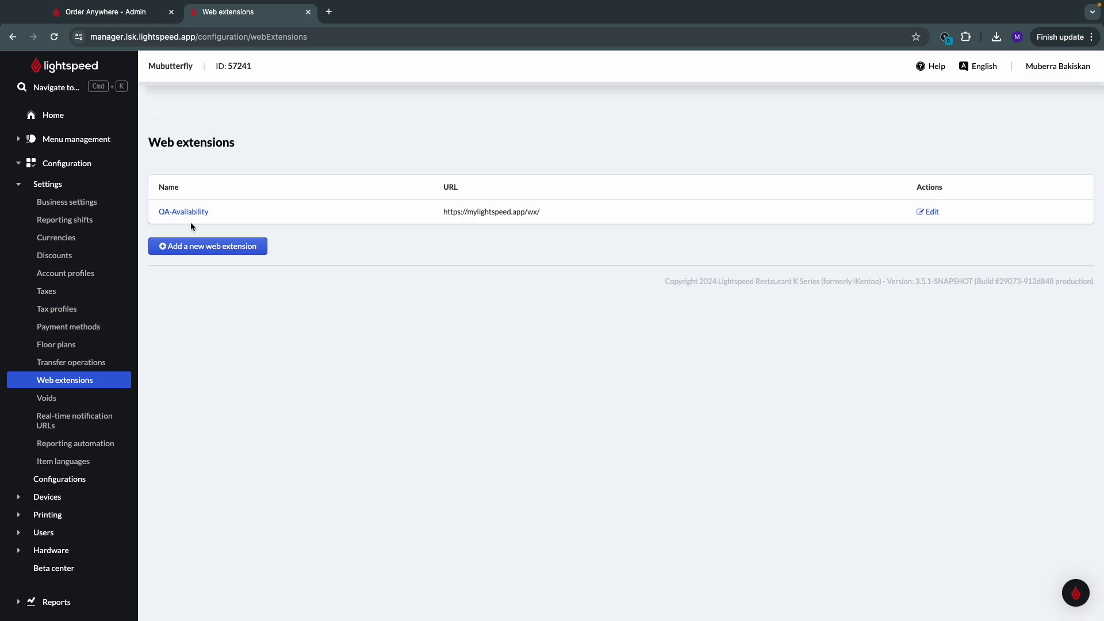
Step: Add the OA-Availability web extension as a button on the Dranken screen of the Kaart menu
{"action": "left_click", "coordinate": [18, 139]}
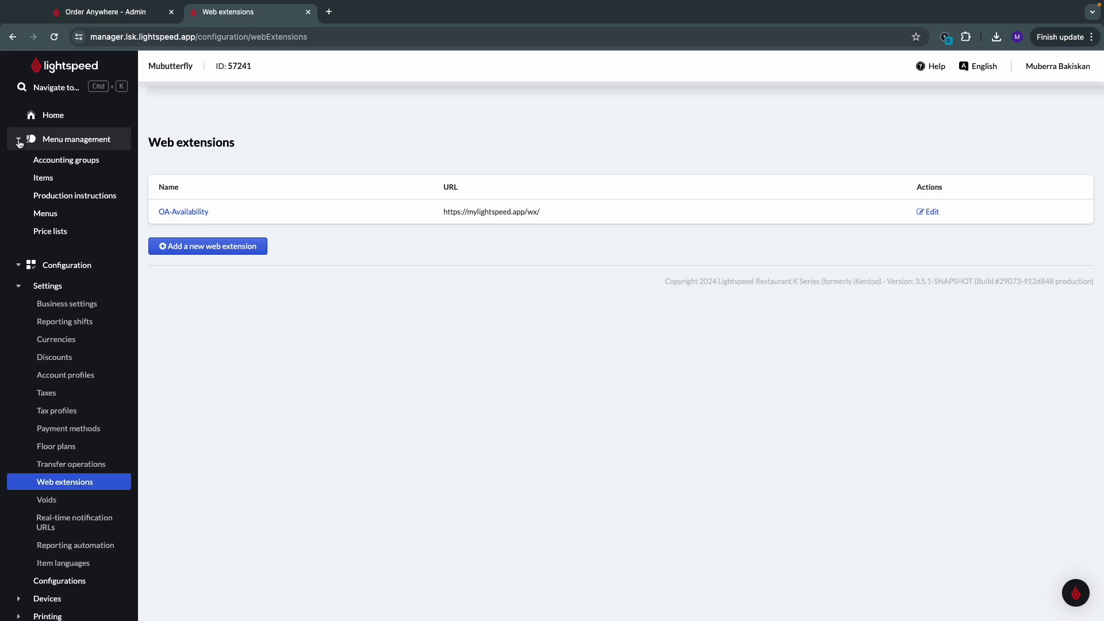
{"action": "left_click", "coordinate": [24, 216]}
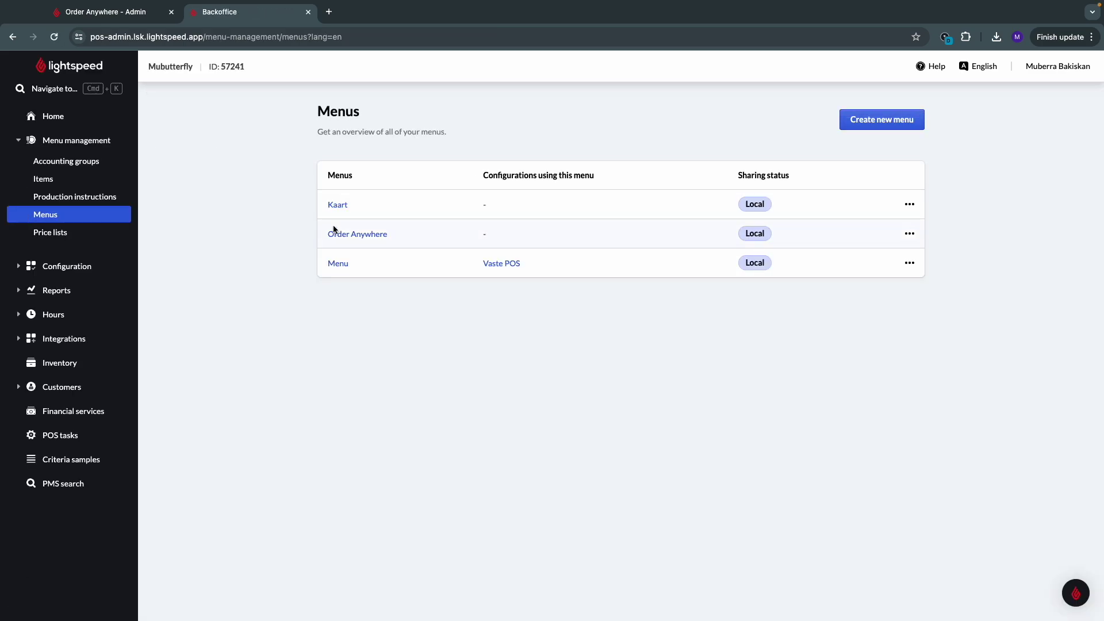
{"action": "left_click", "coordinate": [338, 205]}
{"action": "left_click", "coordinate": [874, 257]}
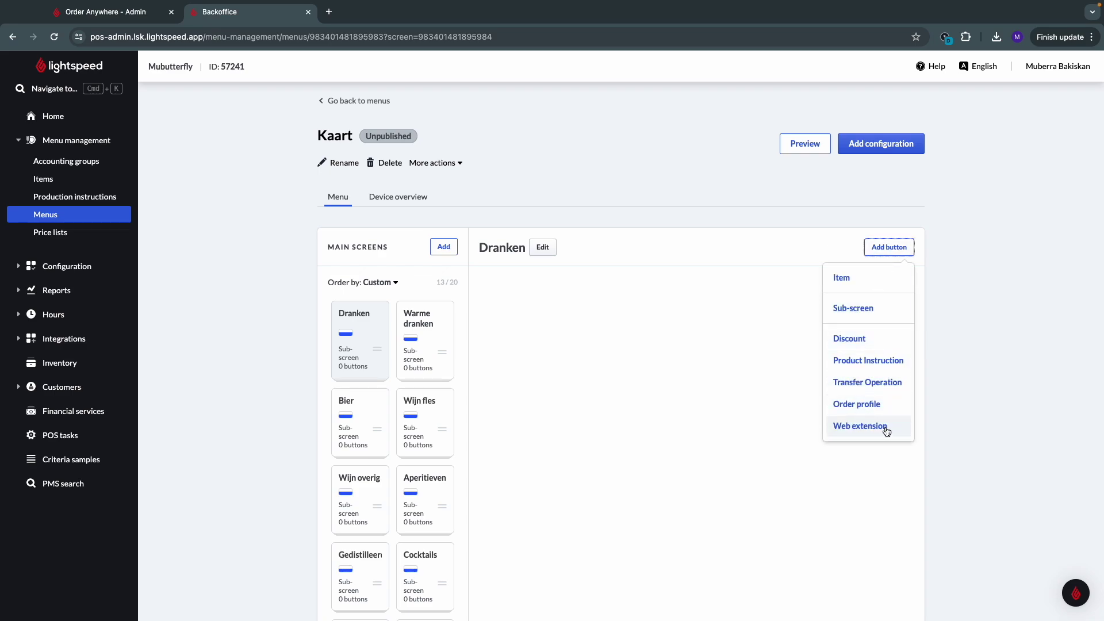
{"action": "left_click", "coordinate": [892, 432]}
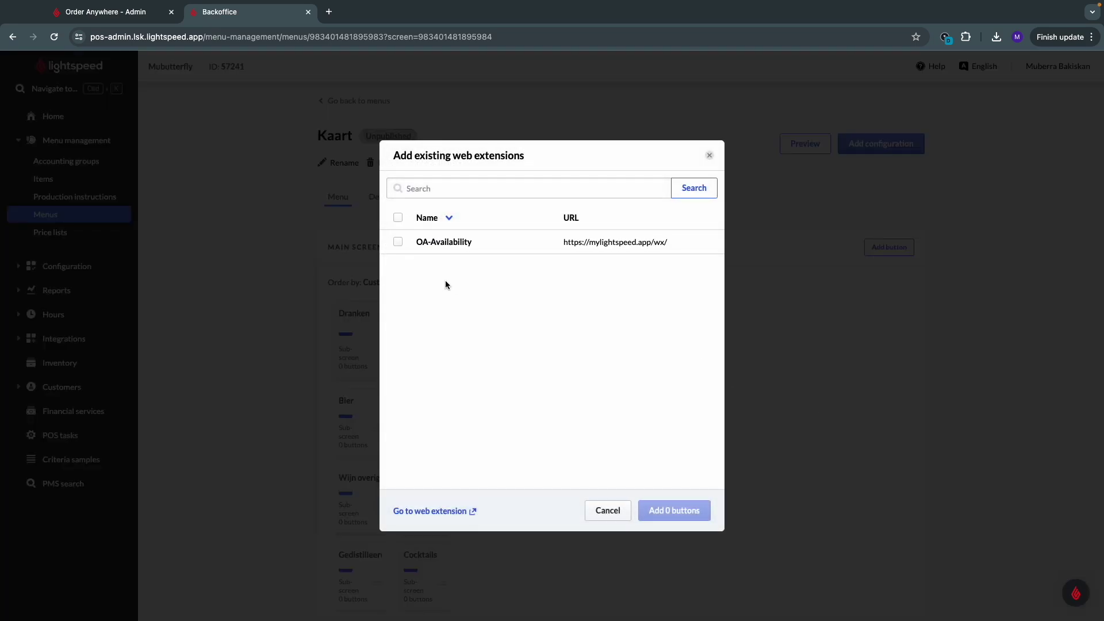
{"action": "left_click", "coordinate": [397, 241]}
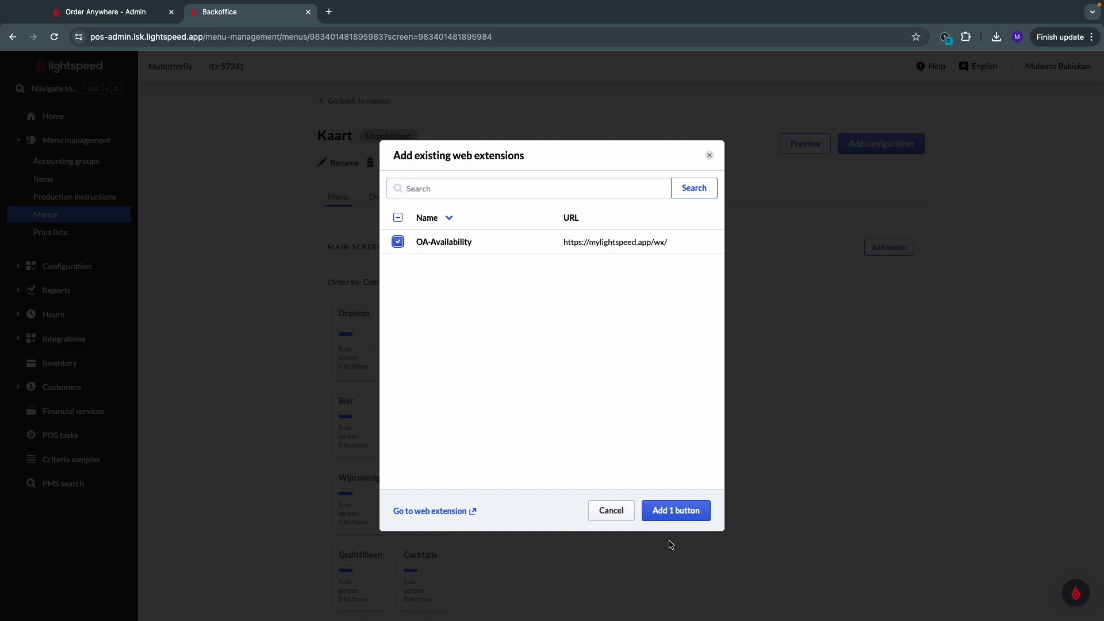
{"action": "left_click", "coordinate": [676, 511]}
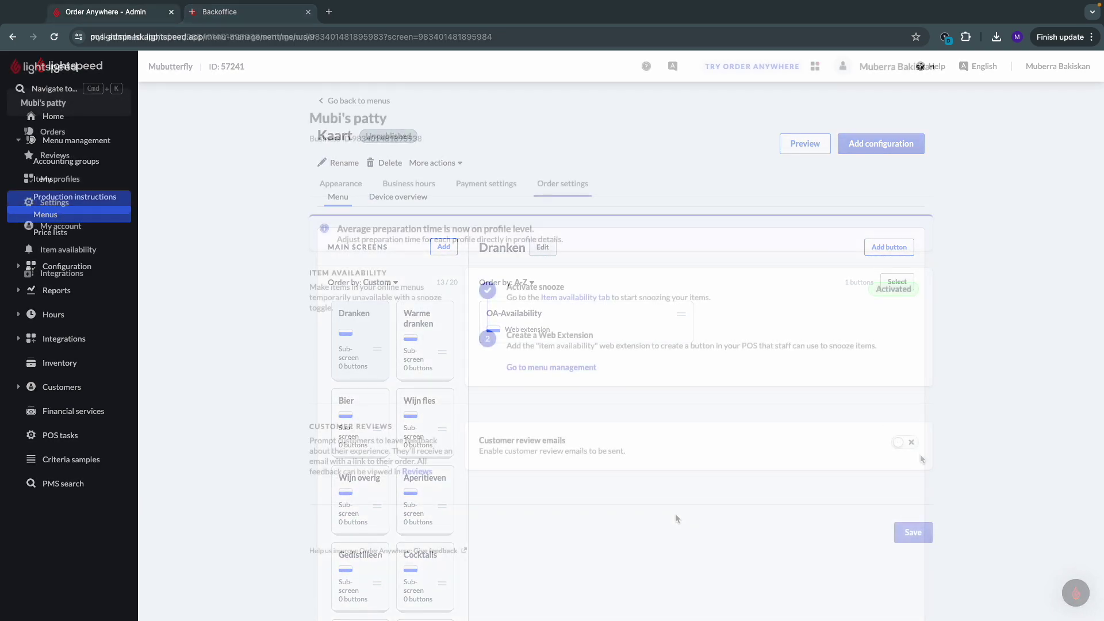
Step: Enable customer review emails in the Order Anywhere order settings
{"action": "left_click", "coordinate": [909, 444]}
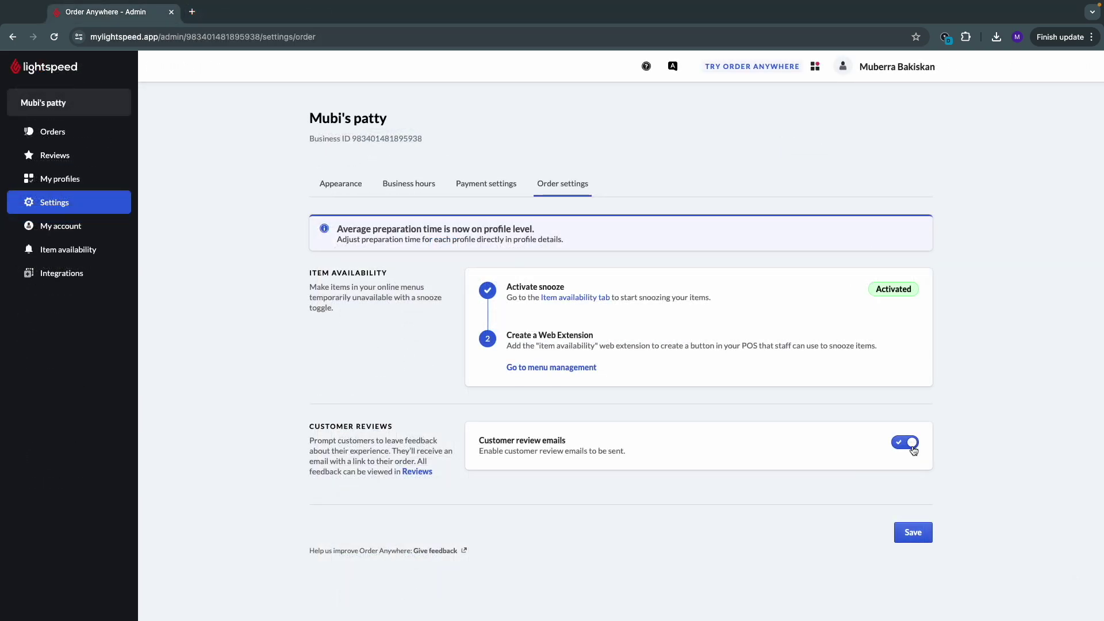
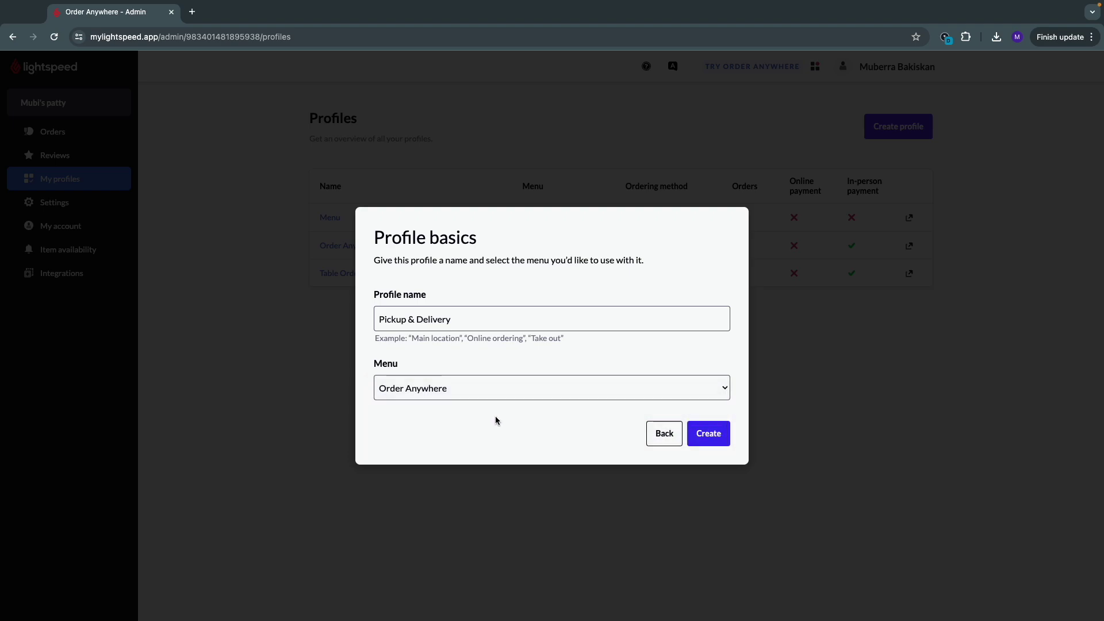
Step: Create the "Pickup & Delivery" profile with the Order Anywhere menu and copy its link
{"action": "left_click", "coordinate": [713, 436]}
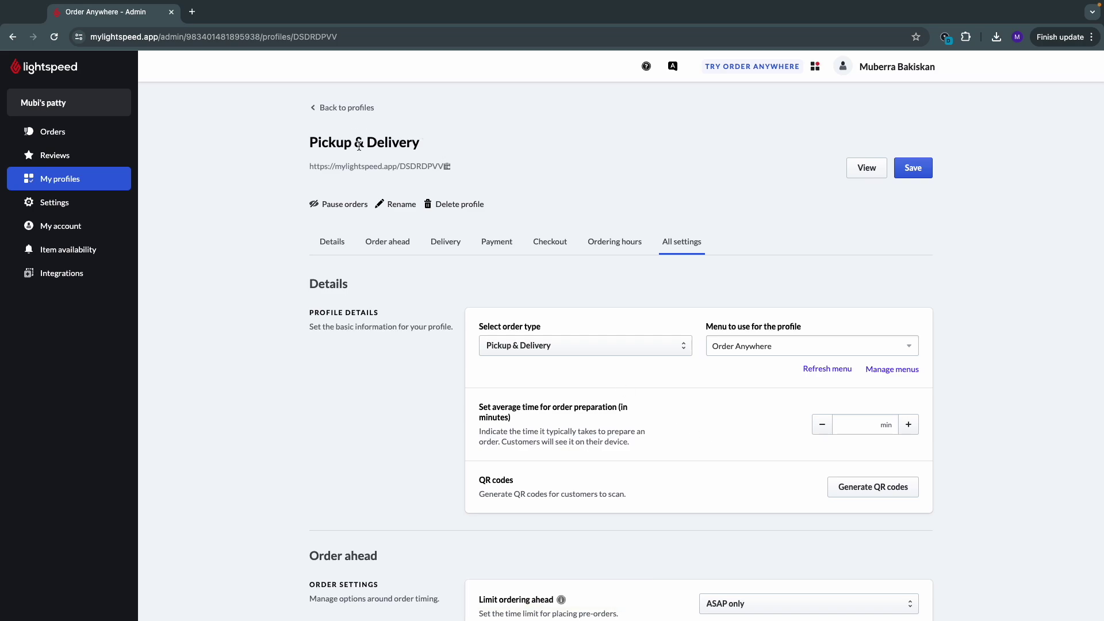
{"action": "left_click", "coordinate": [447, 167]}
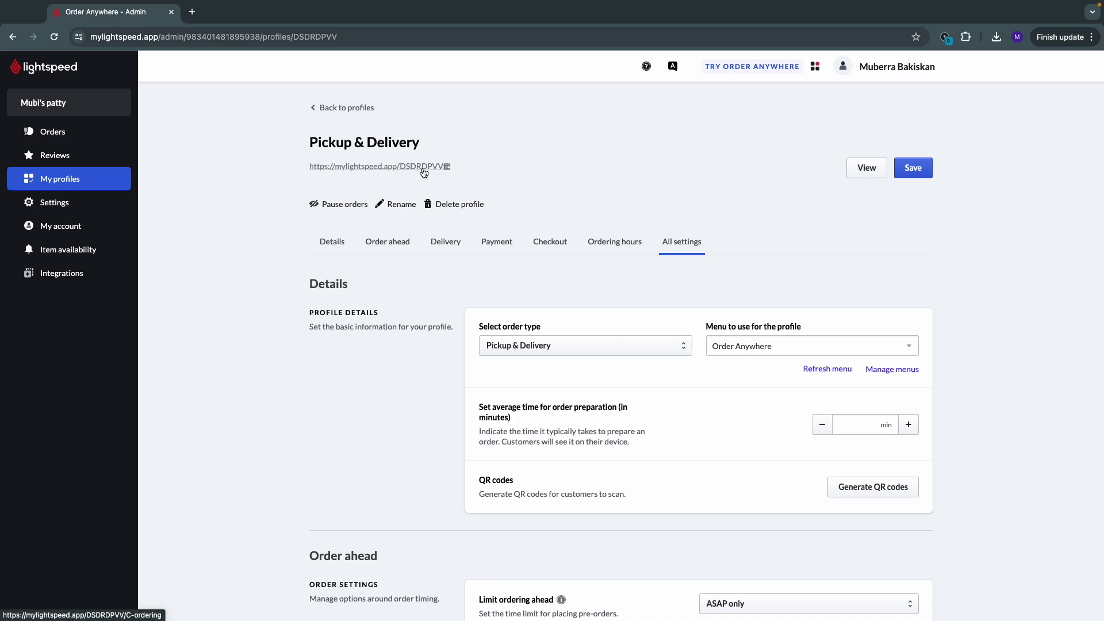
Step: Preview the customer ordering page of the Pickup & Delivery profile through both its link and the View option
{"action": "left_click", "coordinate": [422, 168]}
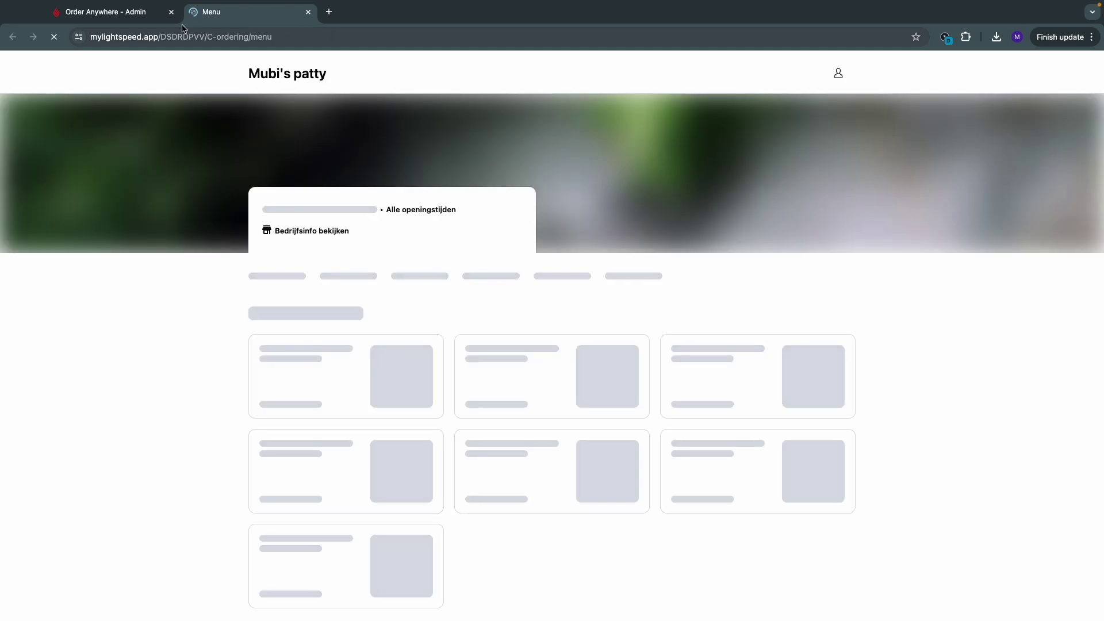
{"action": "left_click", "coordinate": [109, 11]}
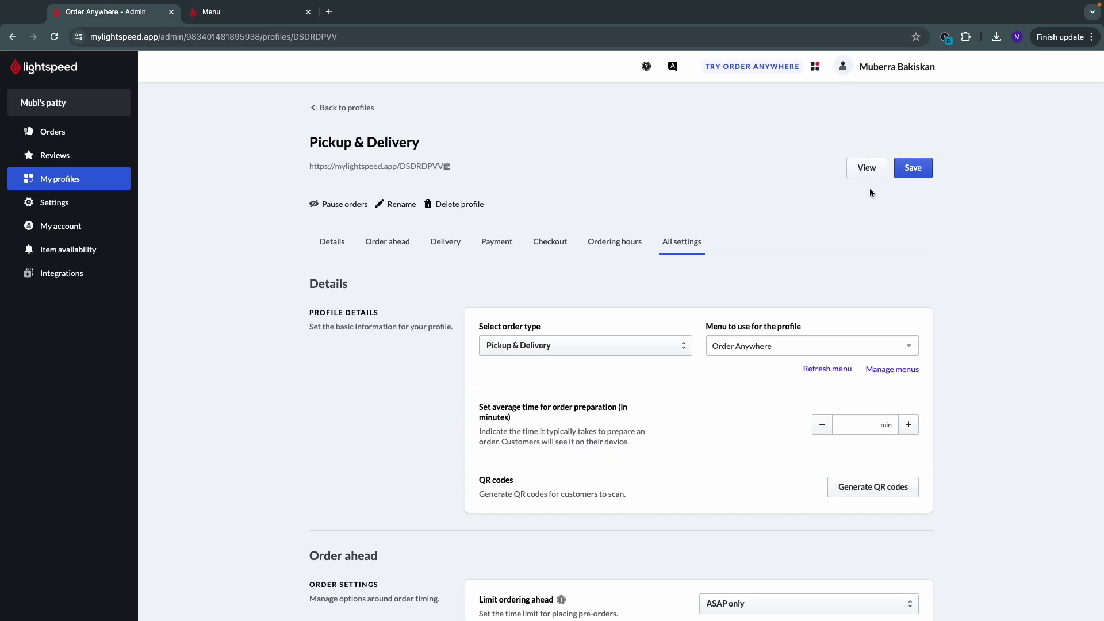
{"action": "left_click", "coordinate": [865, 168]}
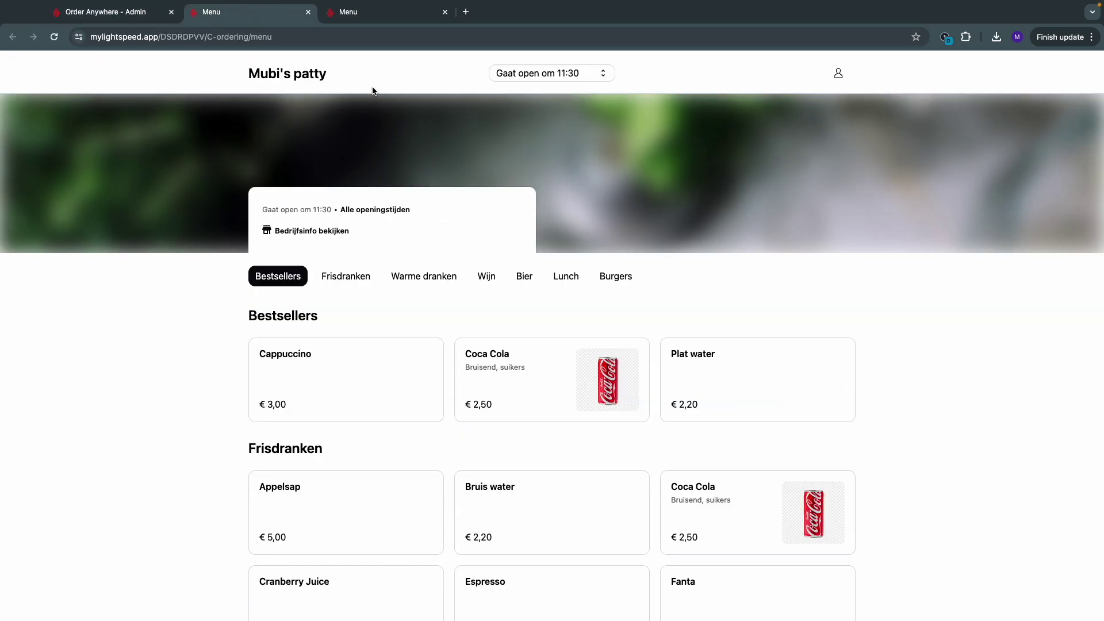
Step: Close the customer page previews and try pausing and resuming orders on the Pickup & Delivery profile
{"action": "left_click", "coordinate": [308, 12]}
{"action": "left_click", "coordinate": [308, 12]}
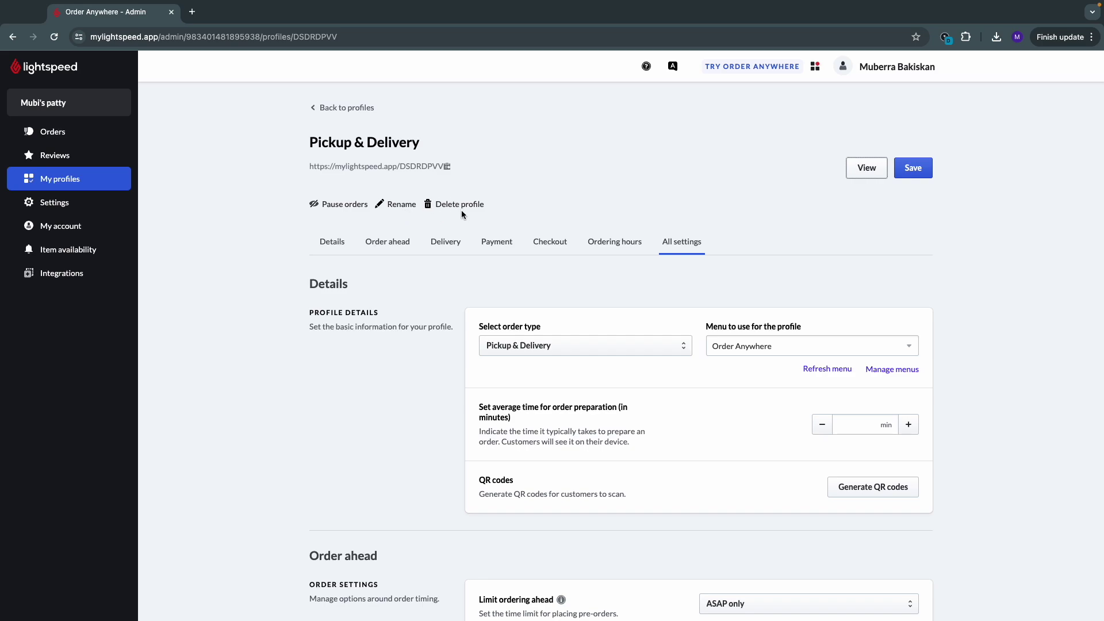
{"action": "left_click", "coordinate": [347, 210]}
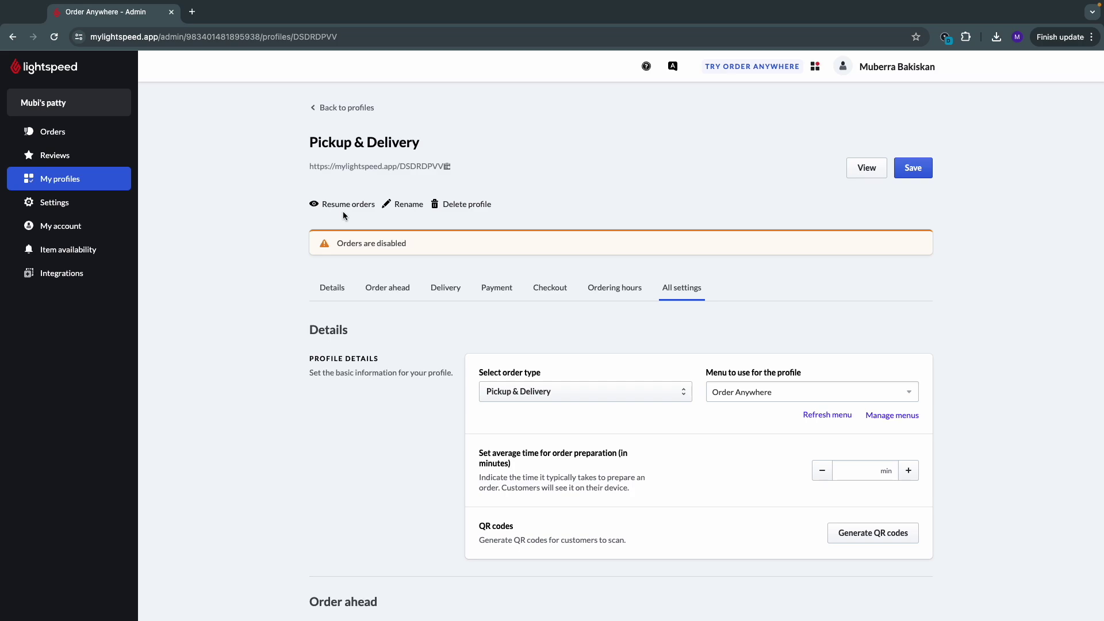
{"action": "left_click", "coordinate": [348, 208]}
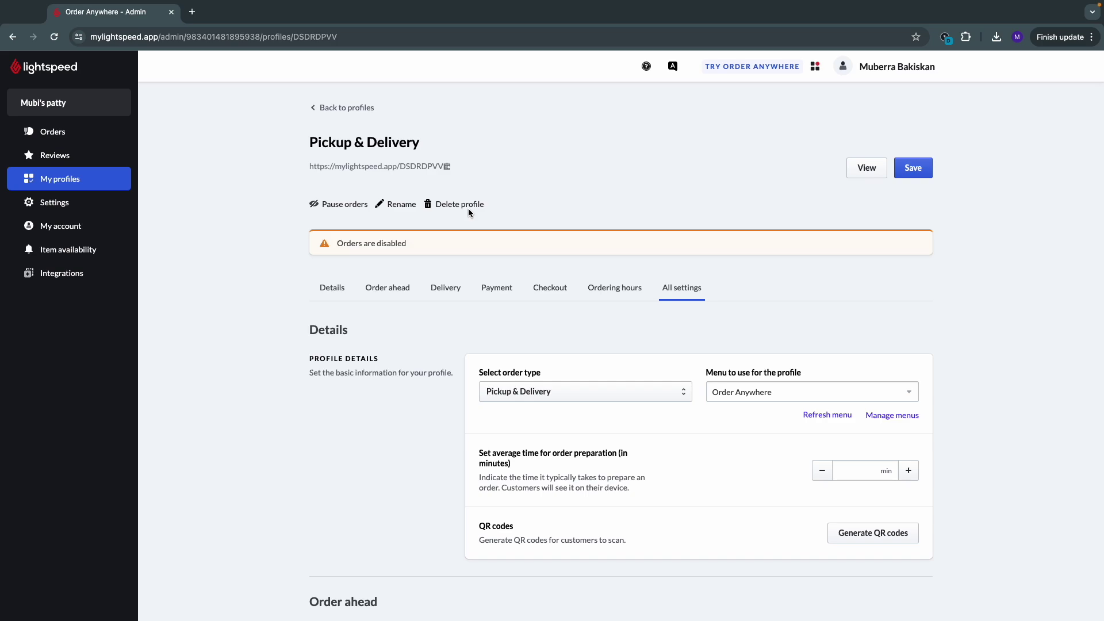
Step: Check the Order Anywhere menu linked in the profile's details through Manage menus and return to the profile
{"action": "left_click", "coordinate": [342, 295]}
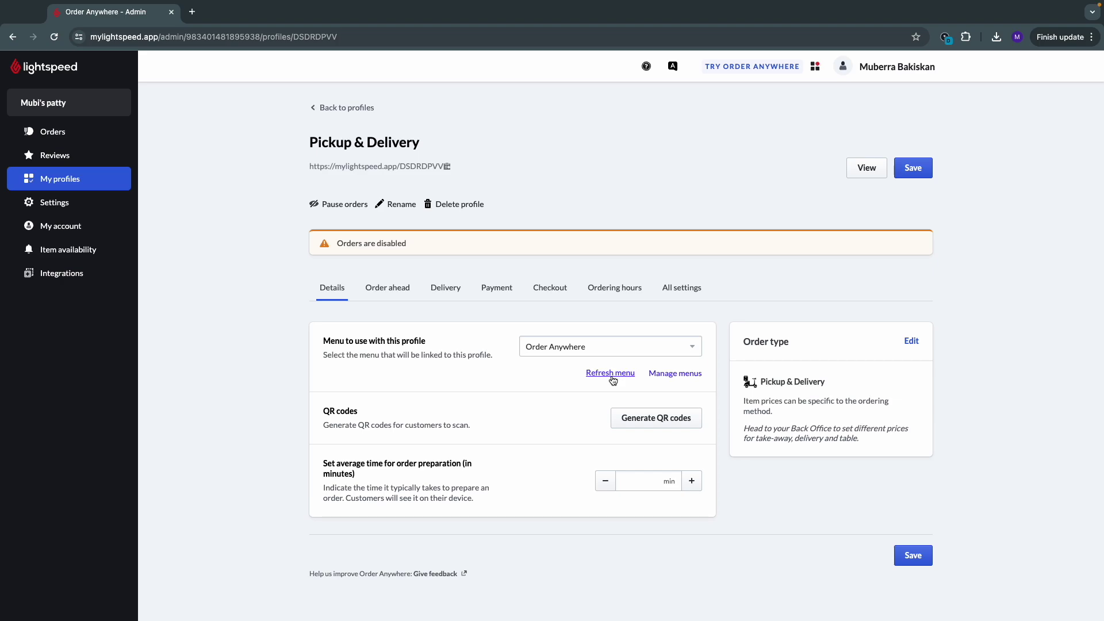
{"action": "left_click", "coordinate": [676, 375]}
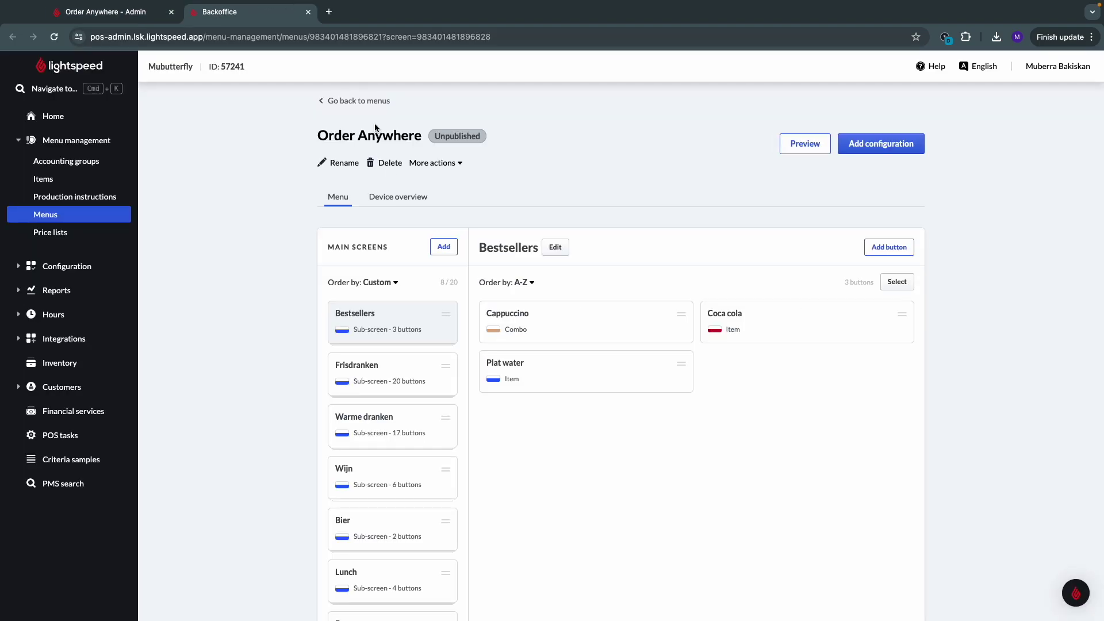
{"action": "left_click", "coordinate": [308, 12]}
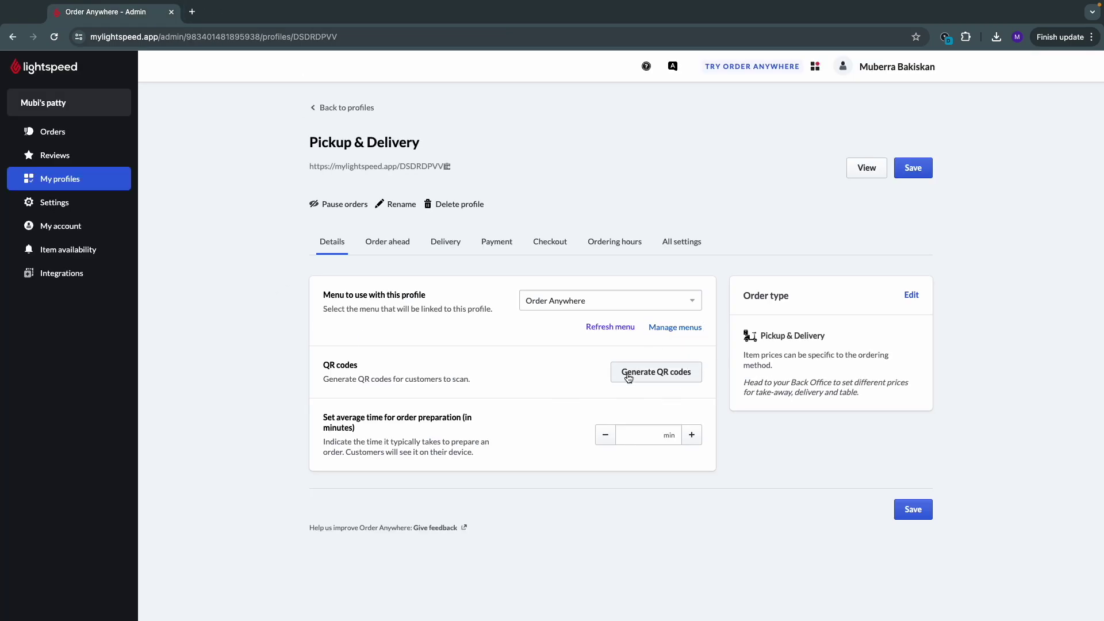
Step: Customize the profile's QR code with a vertical layout, the header "Scan & Pay", the Classic font and a light green background
{"action": "left_click", "coordinate": [661, 374]}
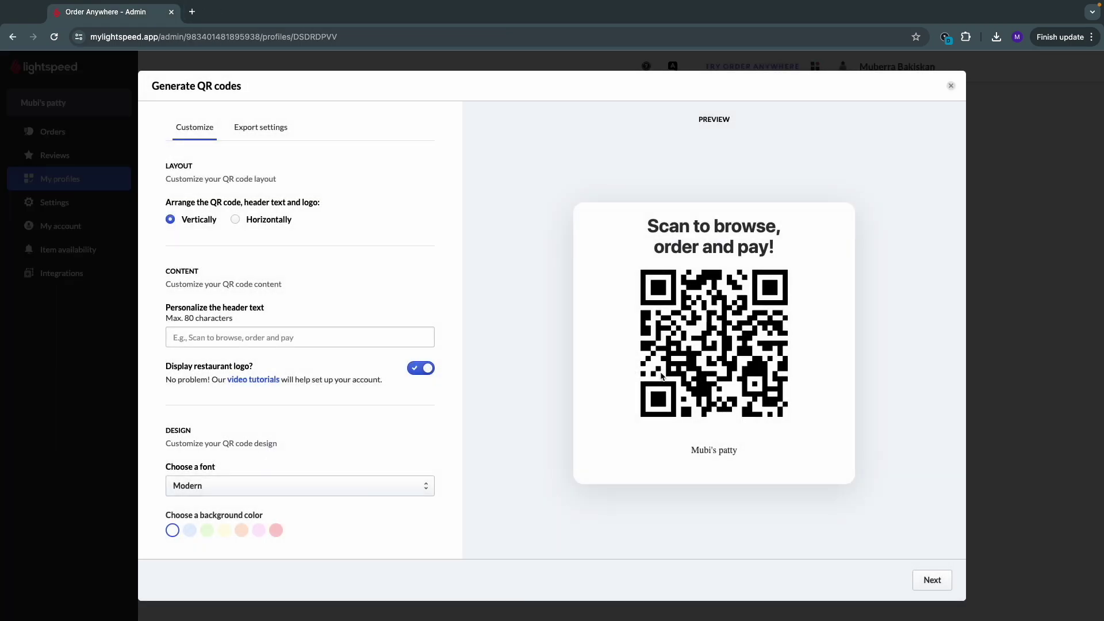
{"action": "left_click", "coordinate": [272, 221]}
{"action": "left_click", "coordinate": [200, 220]}
{"action": "left_click", "coordinate": [218, 332]}
{"action": "type", "text": "Scan é"}
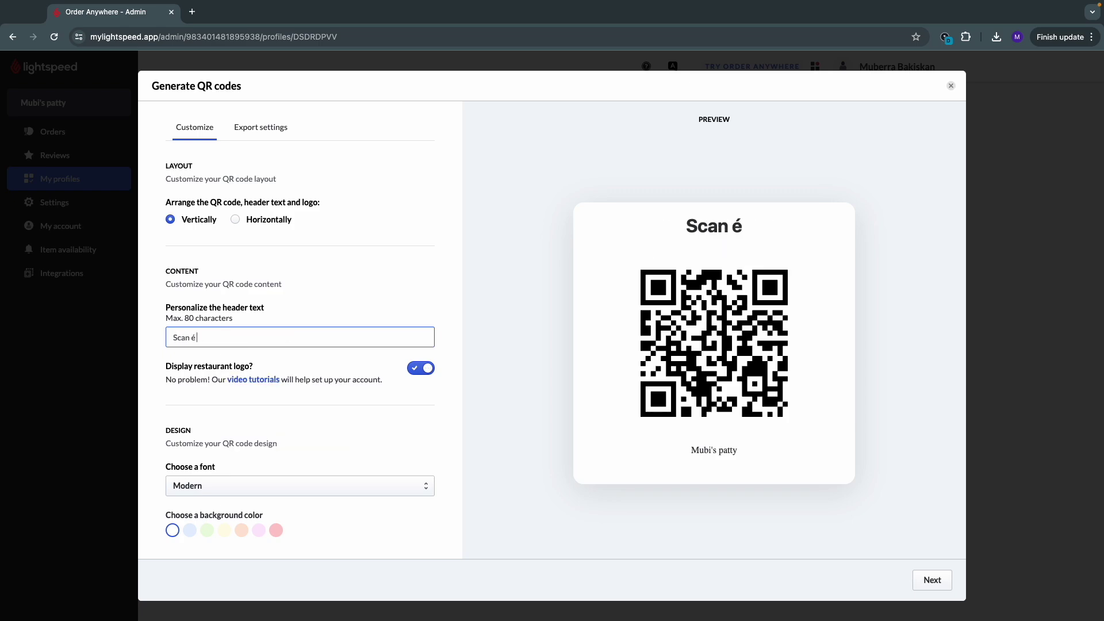
{"action": "key", "text": "BackSpace"}
{"action": "type", "text": "& Pay"}
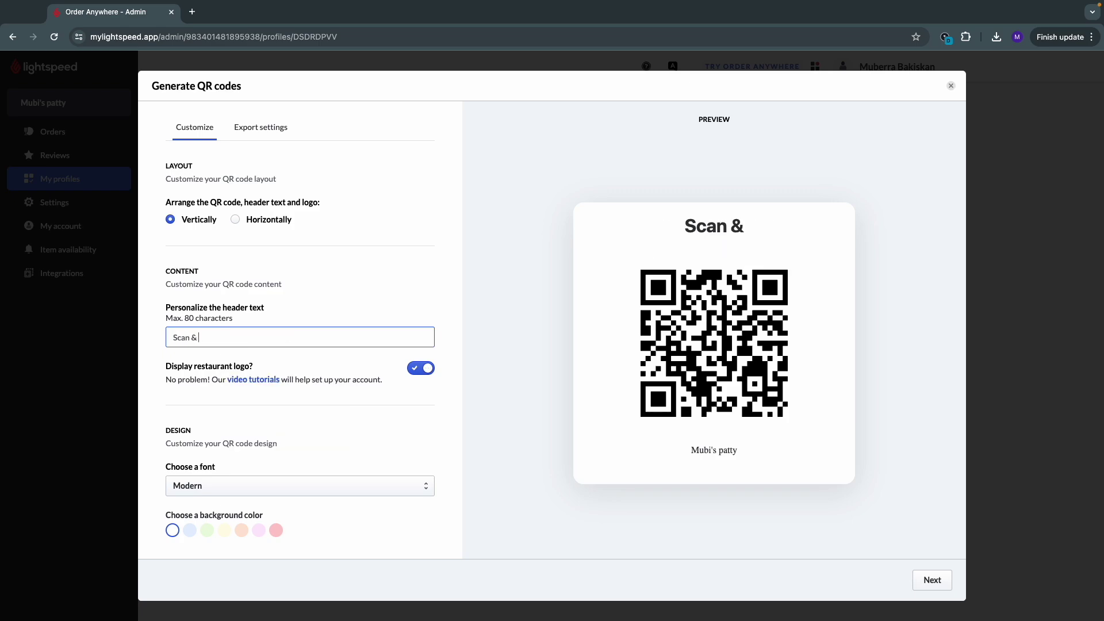
{"action": "left_click", "coordinate": [269, 485]}
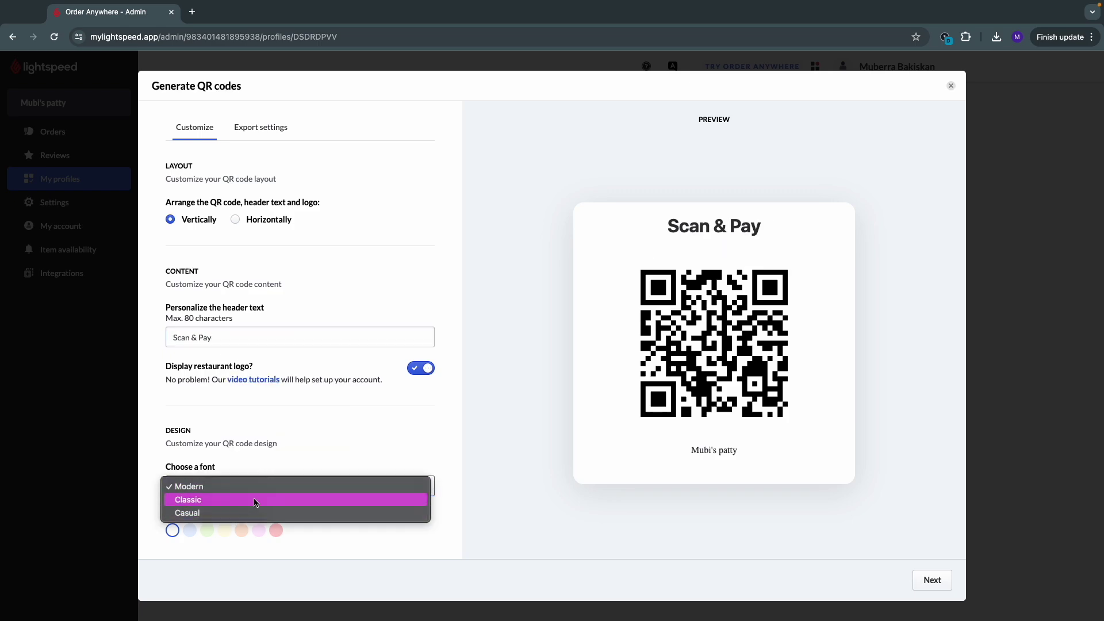
{"action": "left_click", "coordinate": [260, 499]}
{"action": "left_click", "coordinate": [207, 537]}
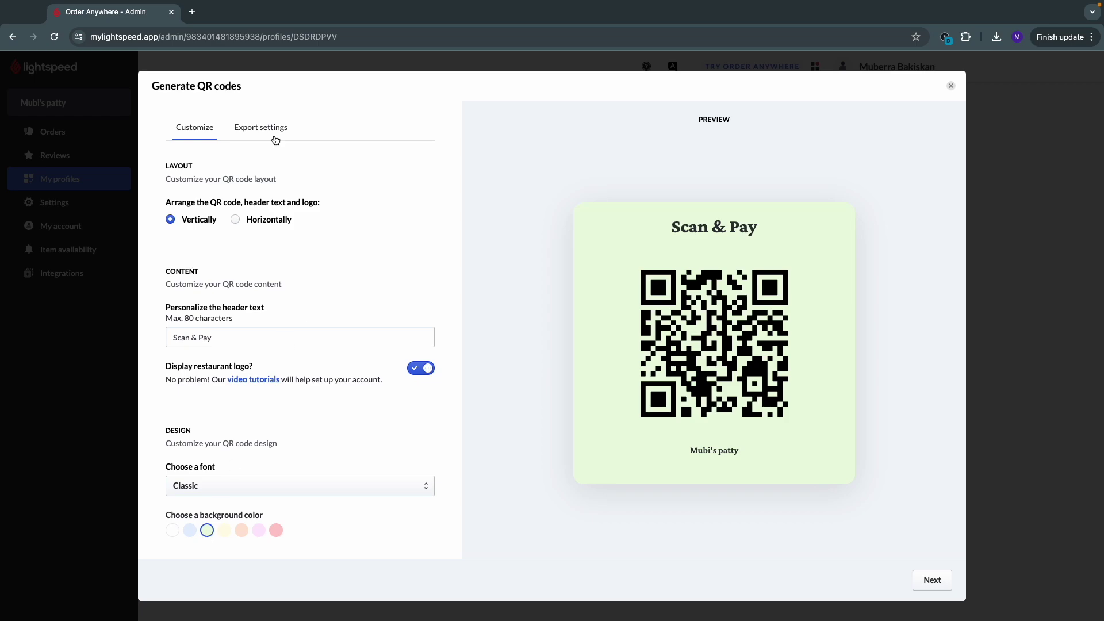
Step: Export one QR code as a PDF in size S (approx. 5cm by 5cm)
{"action": "left_click", "coordinate": [932, 581]}
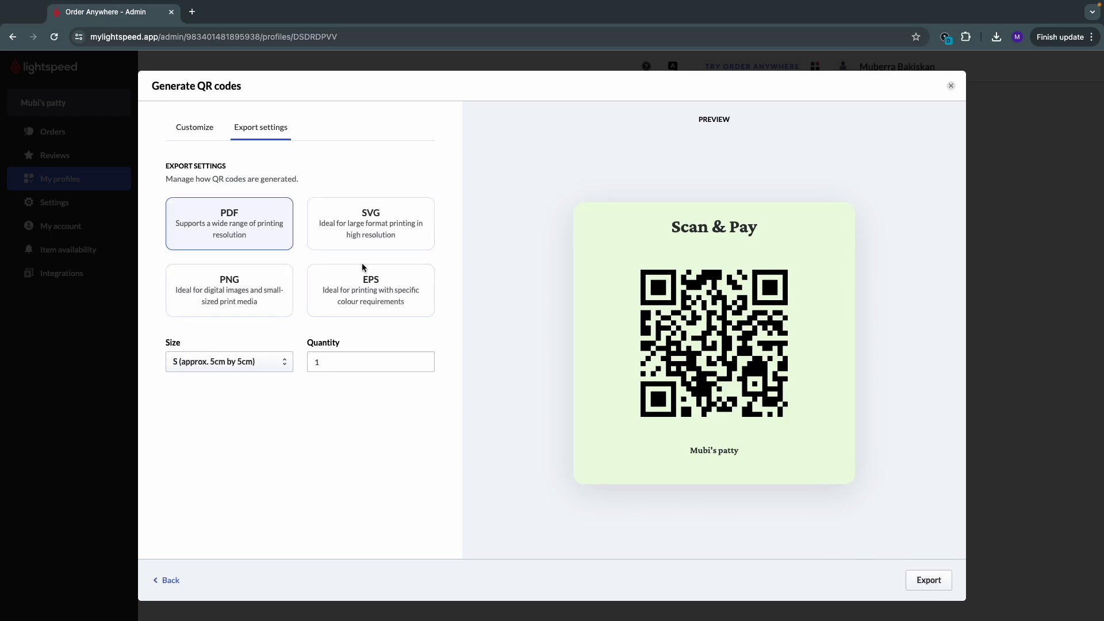
{"action": "left_click", "coordinate": [357, 246]}
{"action": "left_click", "coordinate": [242, 291]}
{"action": "left_click", "coordinate": [251, 239]}
{"action": "left_click", "coordinate": [262, 353]}
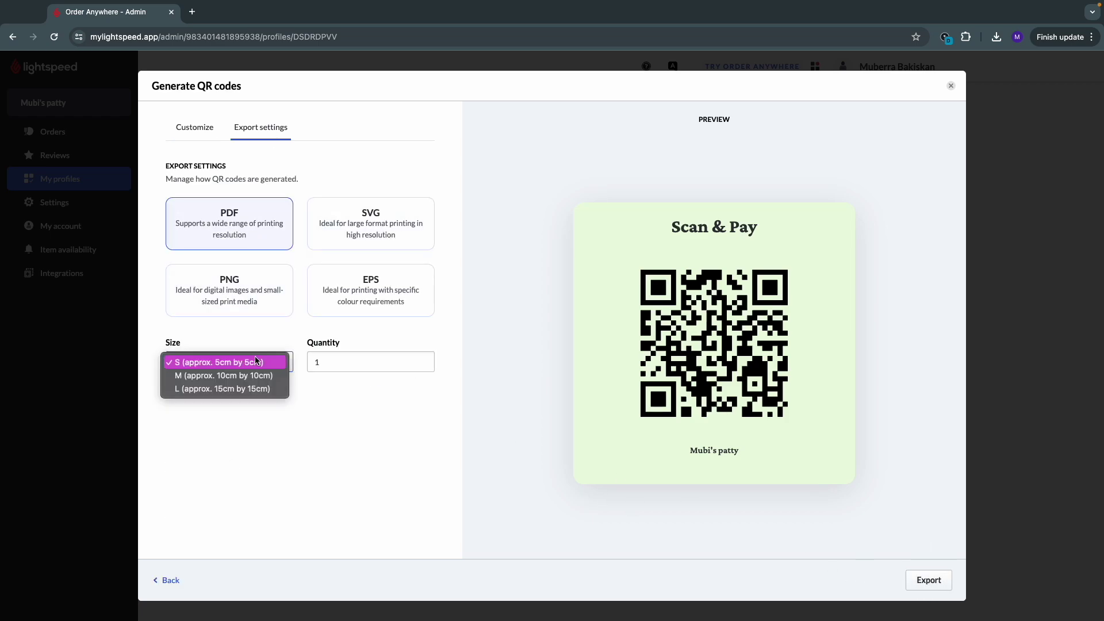
{"action": "left_click", "coordinate": [265, 426]}
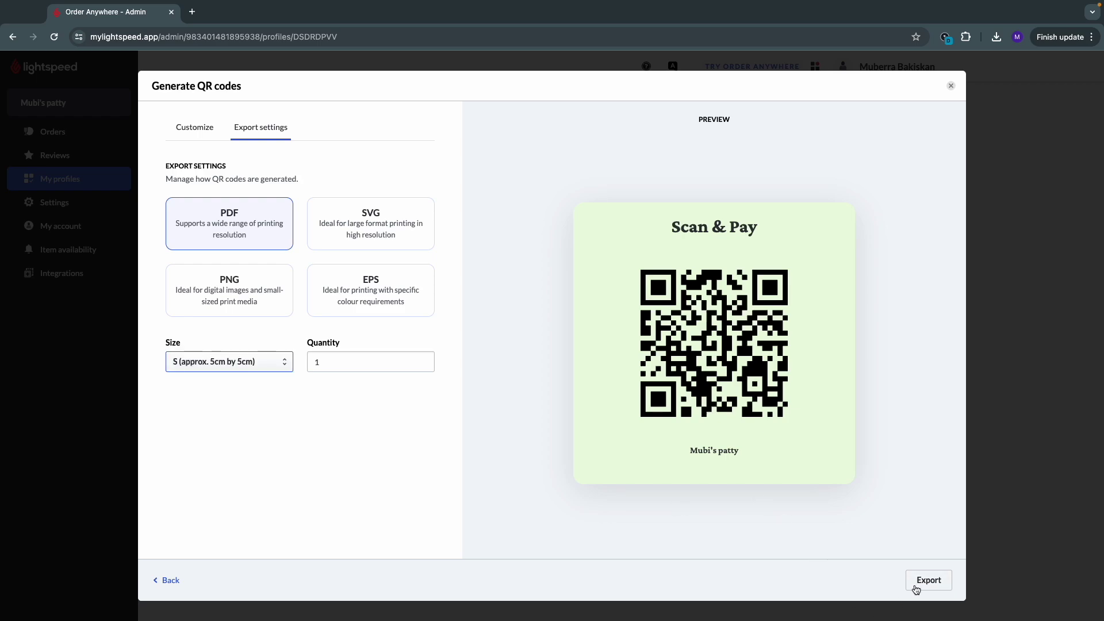
{"action": "left_click", "coordinate": [940, 582]}
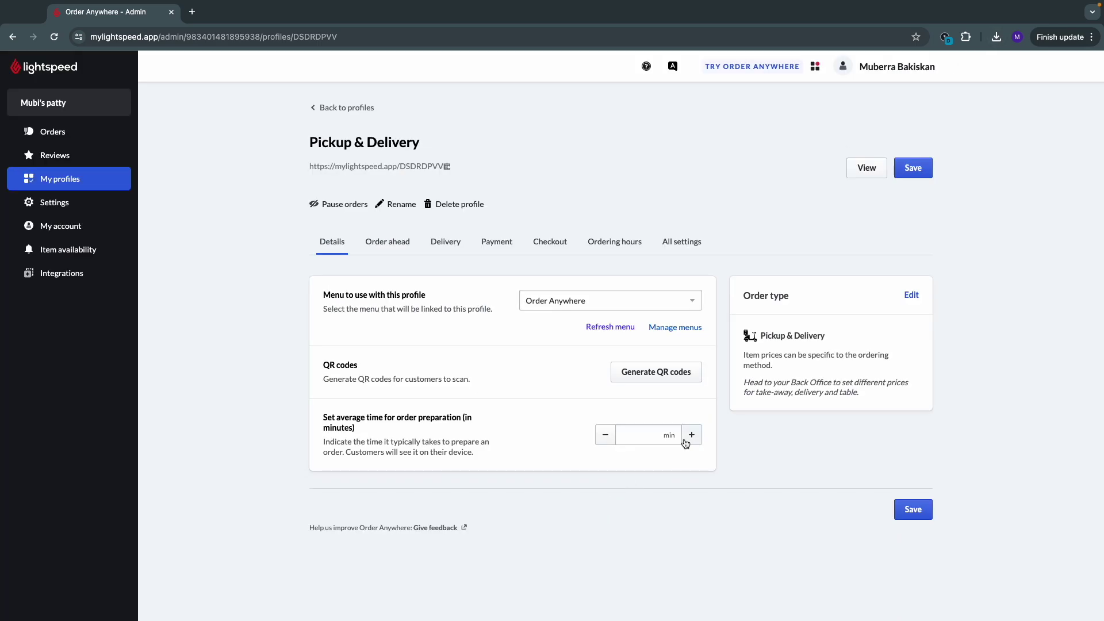
{"action": "left_click", "coordinate": [649, 438]}
{"action": "left_click", "coordinate": [670, 472]}
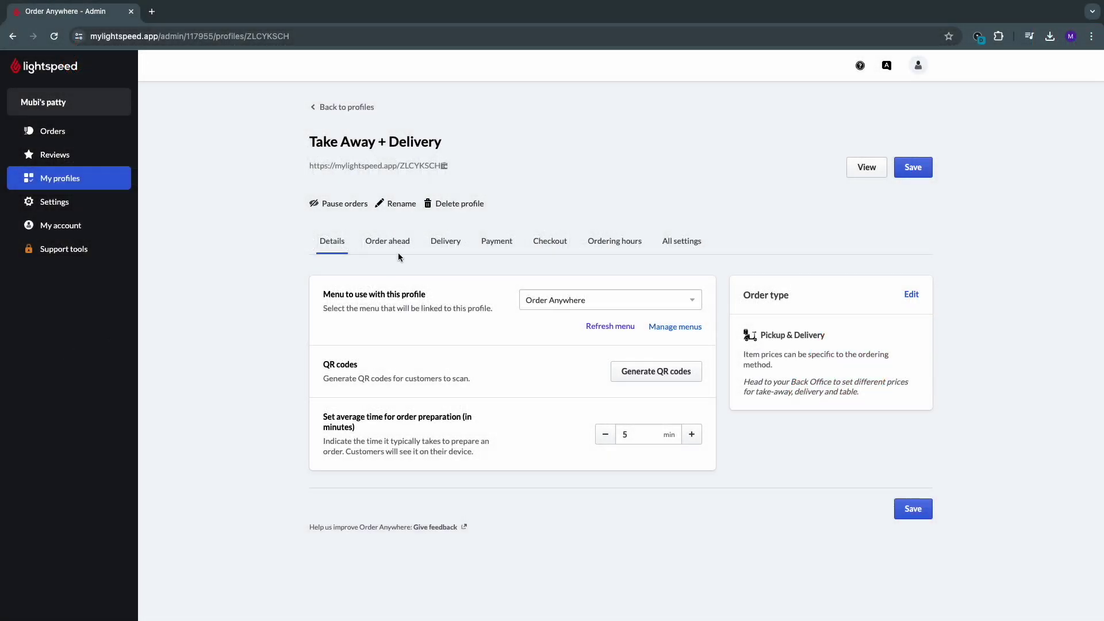
Step: Limit ordering ahead for the Take Away + Delivery profile to Same day only
{"action": "left_click", "coordinate": [398, 251]}
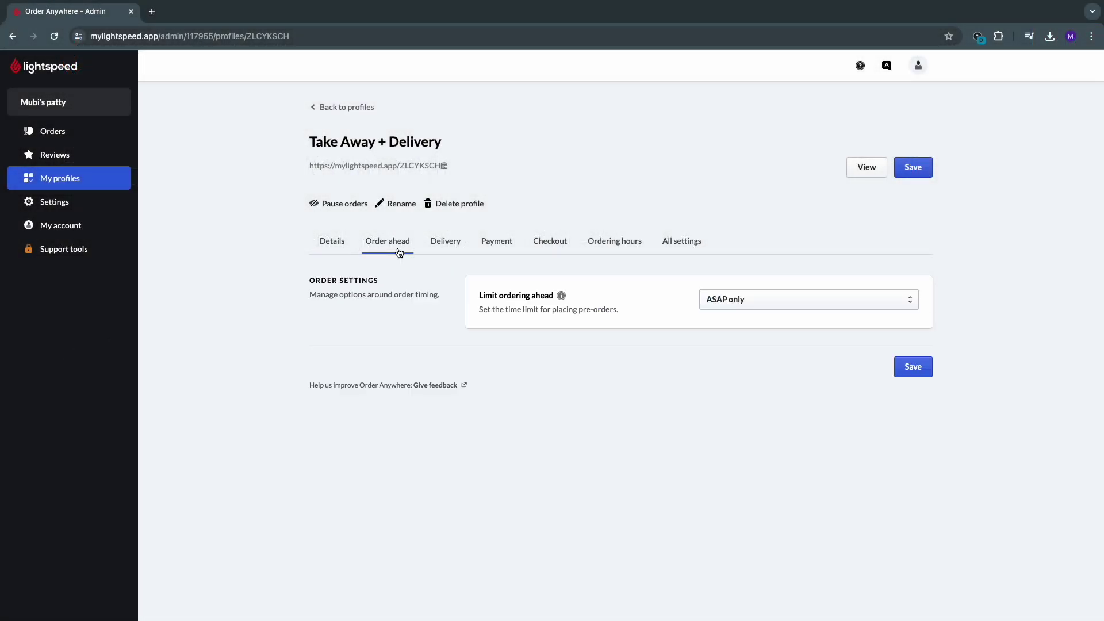
{"action": "left_click", "coordinate": [741, 299]}
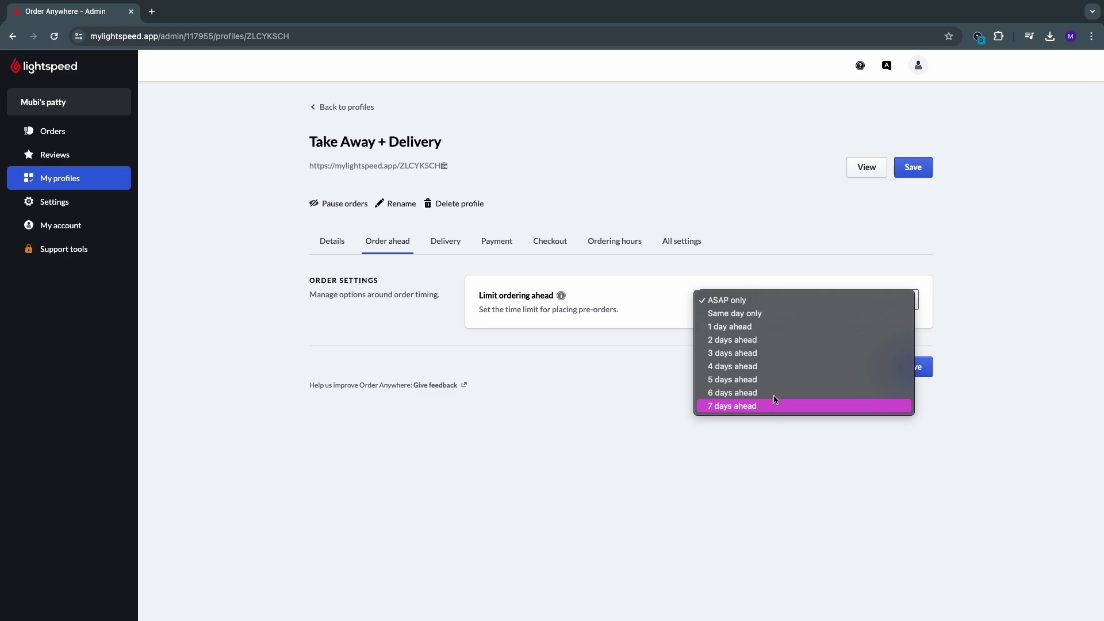
{"action": "left_click", "coordinate": [779, 312]}
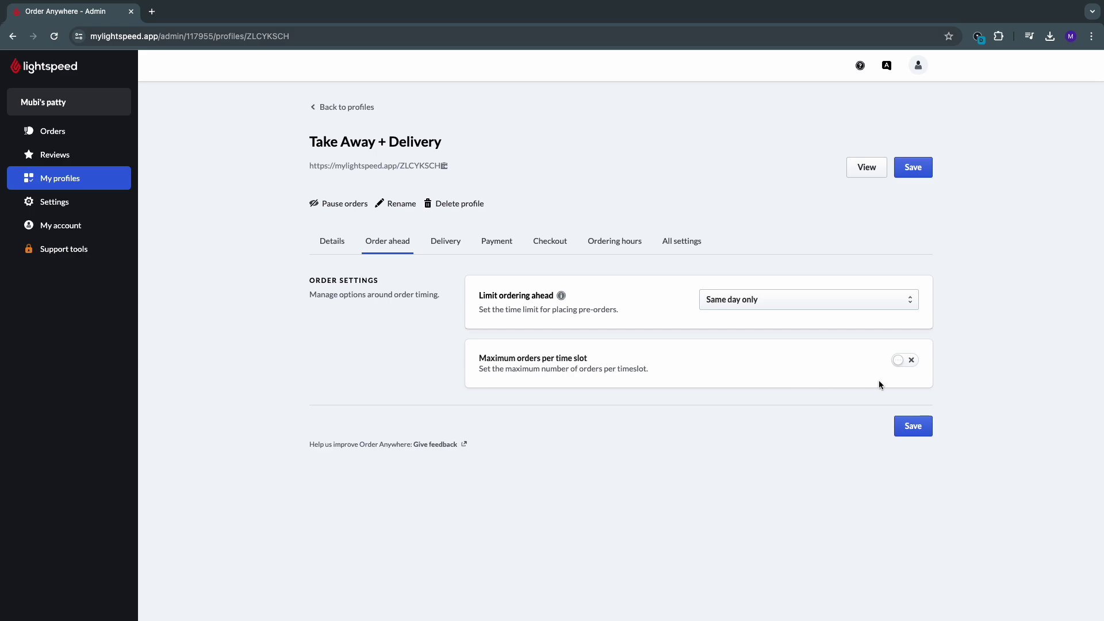
Step: Enable a maximum of 10 orders per 5-minute time slot and set the ordering-ahead limit to 7 days ahead
{"action": "left_click", "coordinate": [913, 362]}
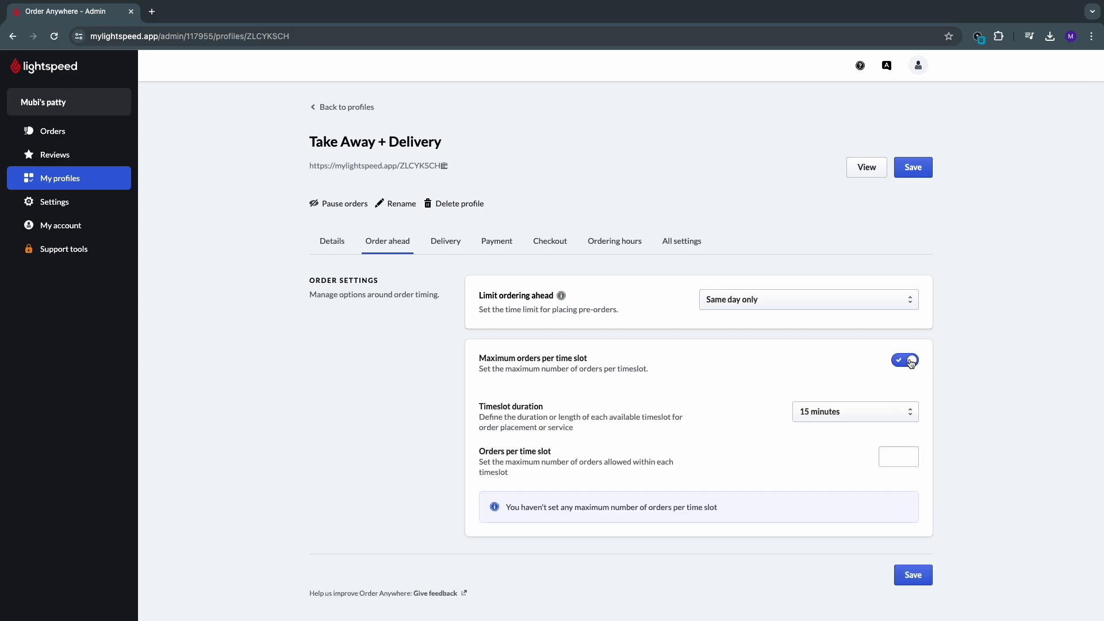
{"action": "left_click", "coordinate": [898, 409]}
{"action": "left_click", "coordinate": [891, 385]}
{"action": "left_click", "coordinate": [911, 449]}
{"action": "type", "text": "10"}
{"action": "left_click", "coordinate": [868, 506]}
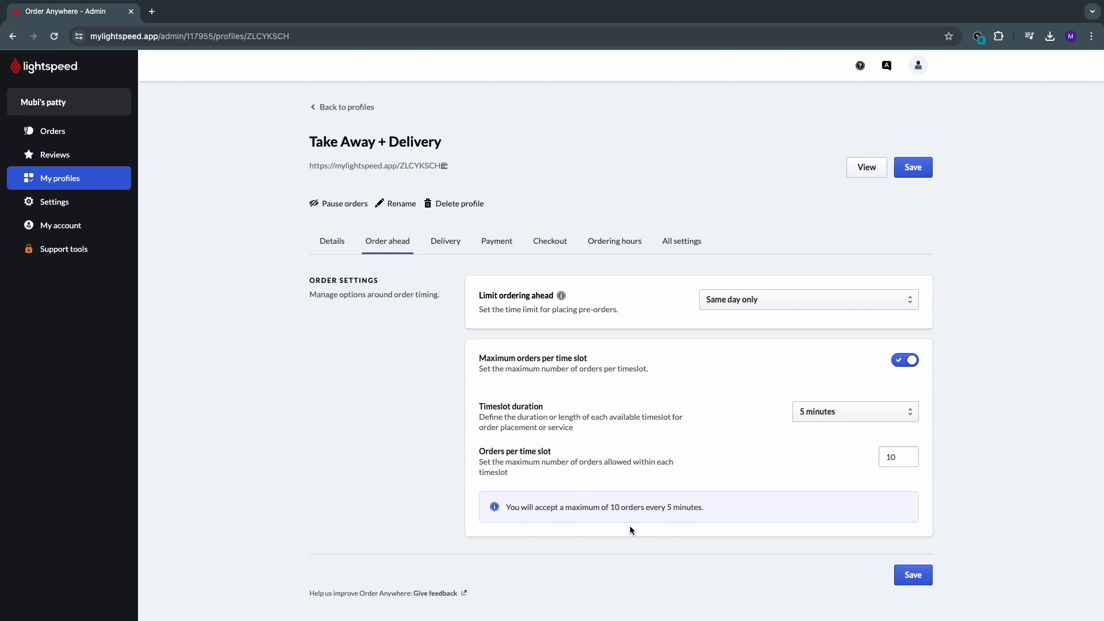
{"action": "left_click", "coordinate": [739, 300]}
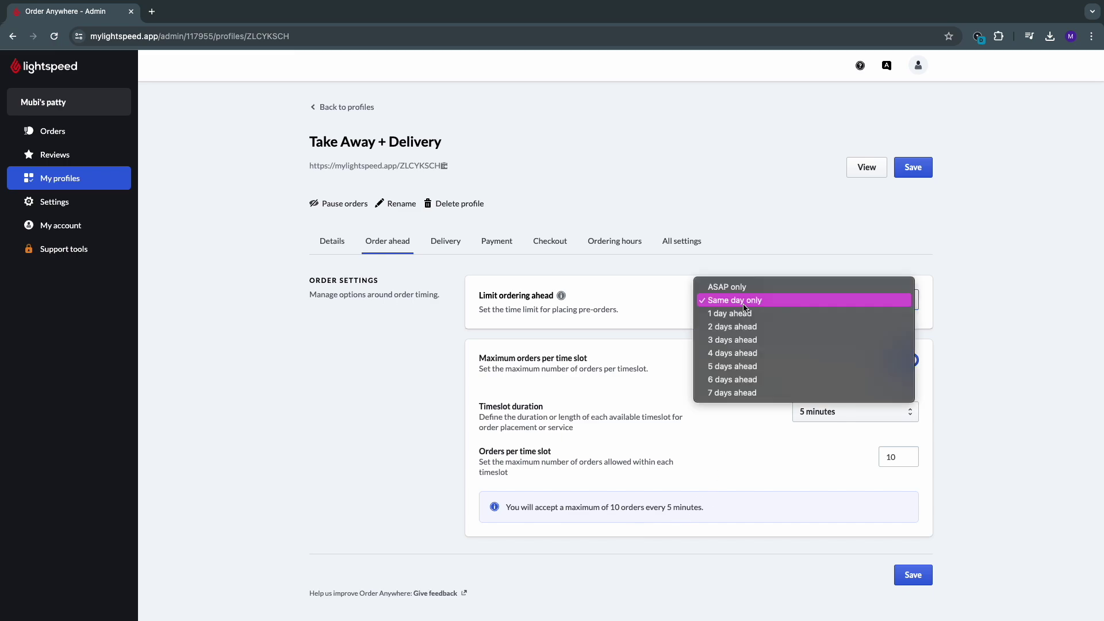
{"action": "left_click", "coordinate": [754, 391]}
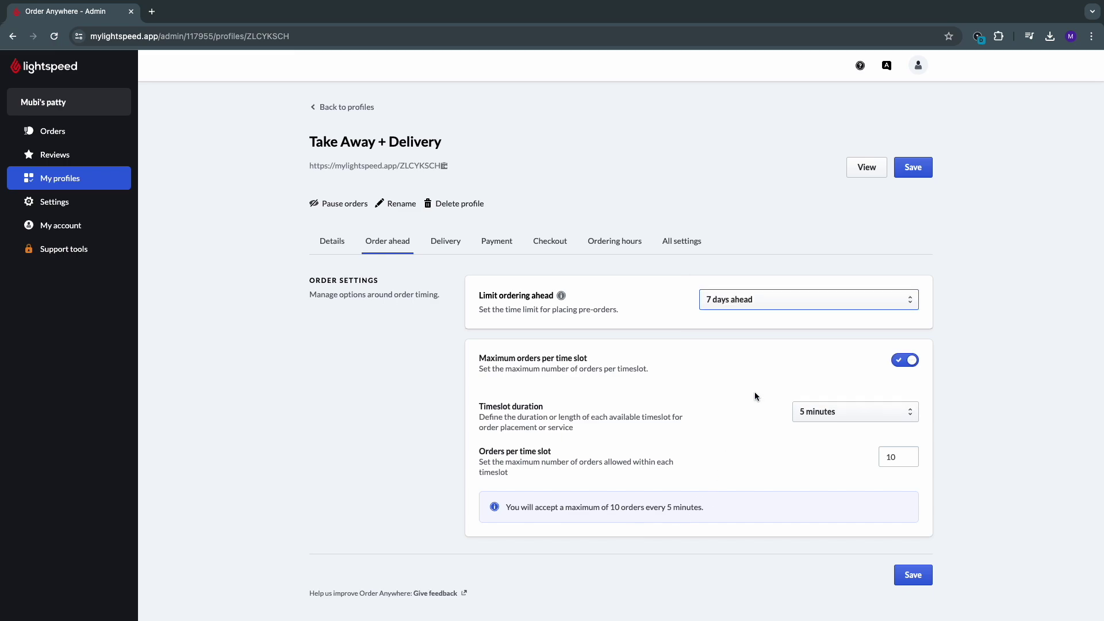
Step: Enable delivery for the Take Away + Delivery profile with a delivery area of 5 km
{"action": "left_click", "coordinate": [454, 251]}
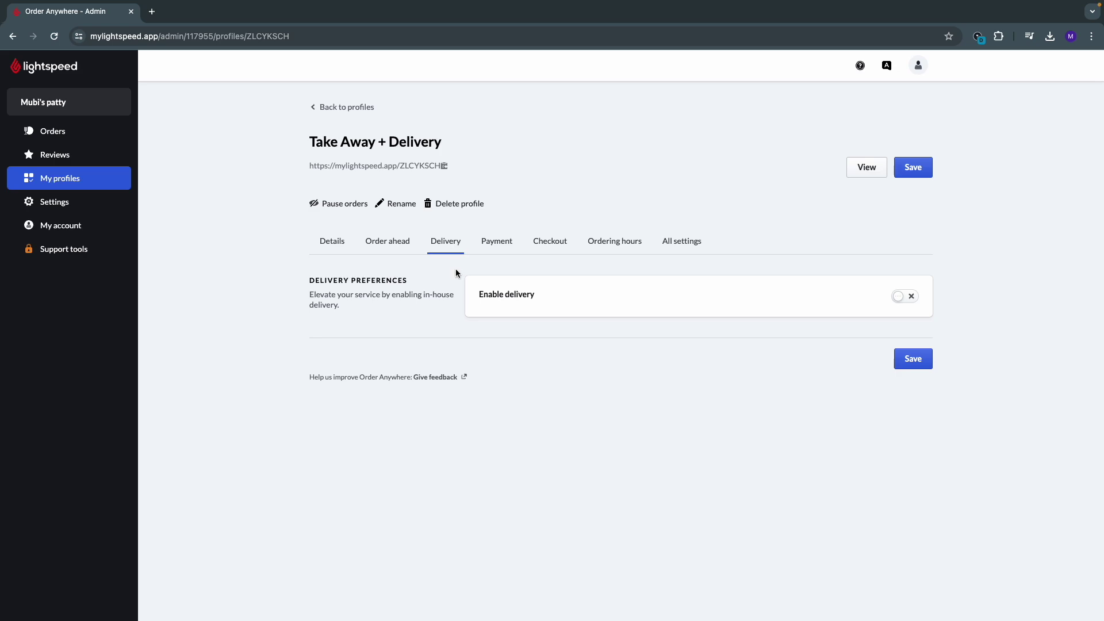
{"action": "left_click", "coordinate": [907, 302]}
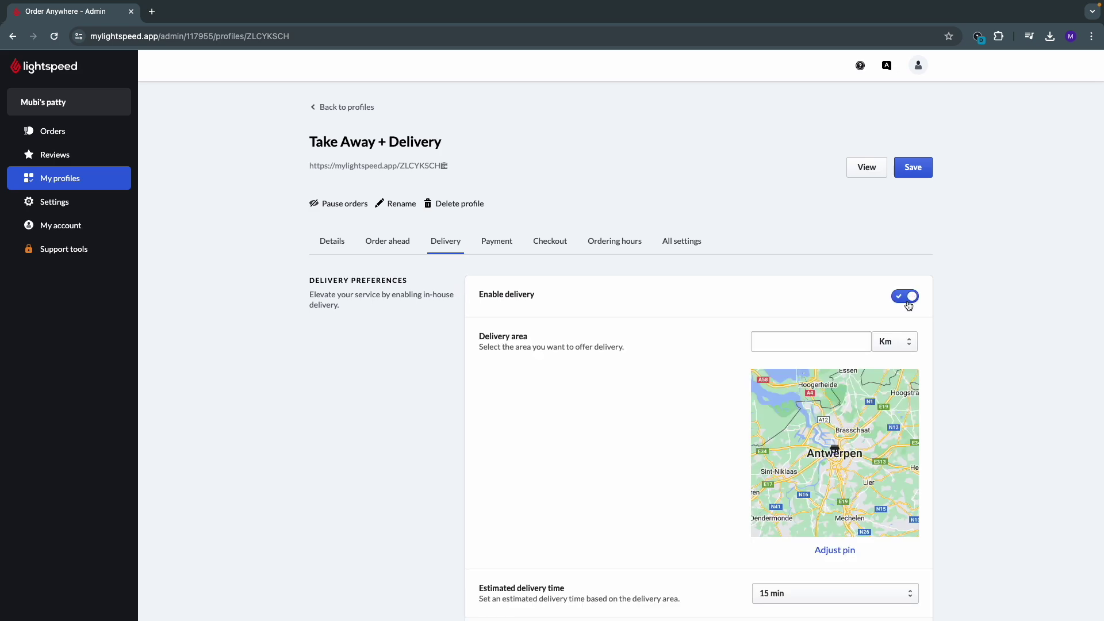
{"action": "scroll", "coordinate": [915, 391], "scroll_direction": "down", "scroll_amount": 3}
{"action": "scroll", "coordinate": [915, 390], "scroll_direction": "down", "scroll_amount": 3}
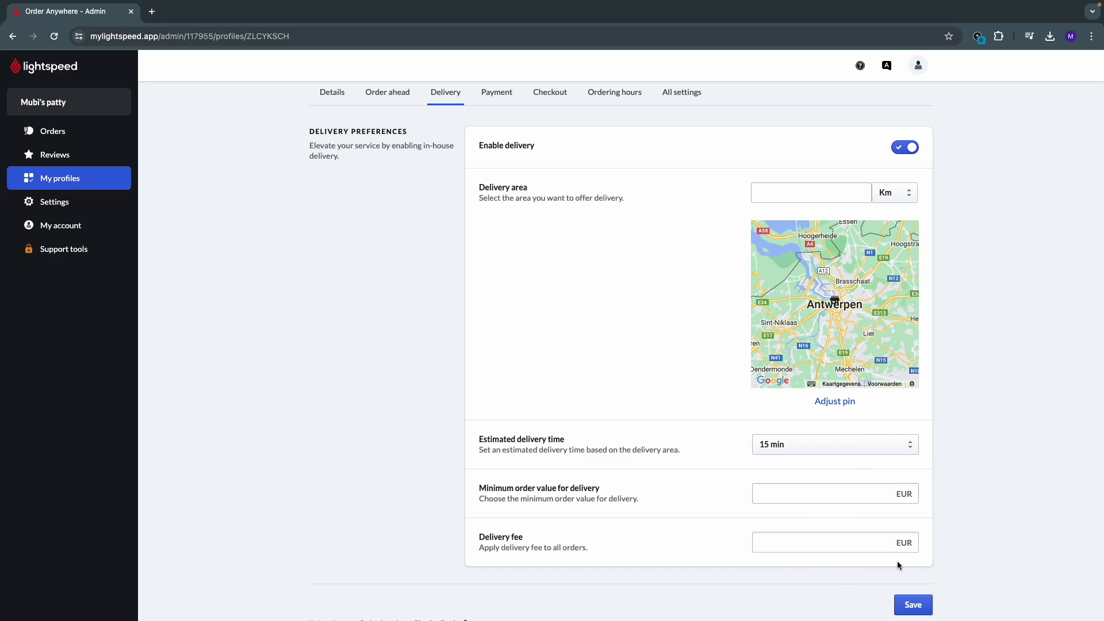
{"action": "scroll", "coordinate": [859, 372], "scroll_direction": "up", "scroll_amount": 1}
{"action": "left_click", "coordinate": [822, 223]}
{"action": "type", "text": "5"}
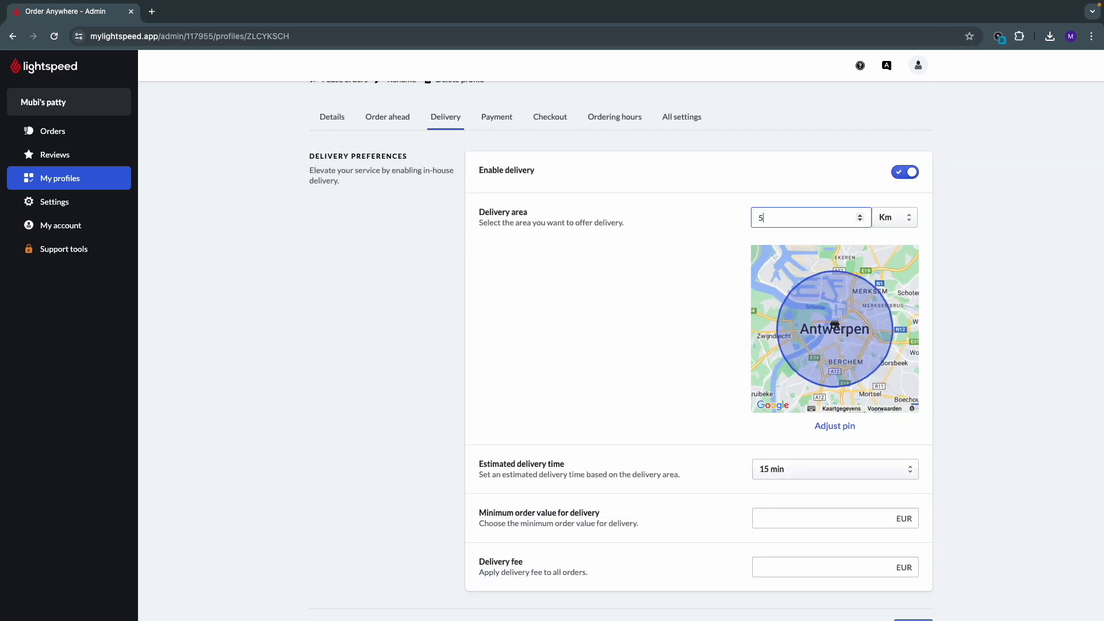
{"action": "left_click", "coordinate": [864, 450]}
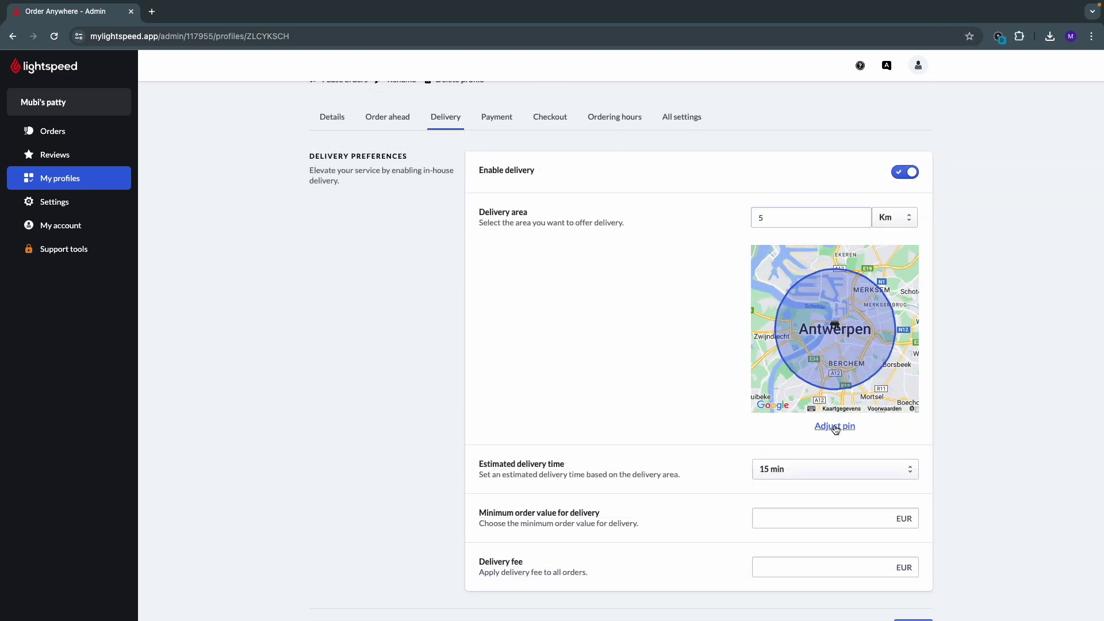
Step: Adjust the delivery area's pin to a spot south of central Antwerpen, near Berchem, and save it
{"action": "left_click", "coordinate": [834, 426]}
{"action": "scroll", "coordinate": [553, 346], "scroll_direction": "up", "scroll_amount": 5}
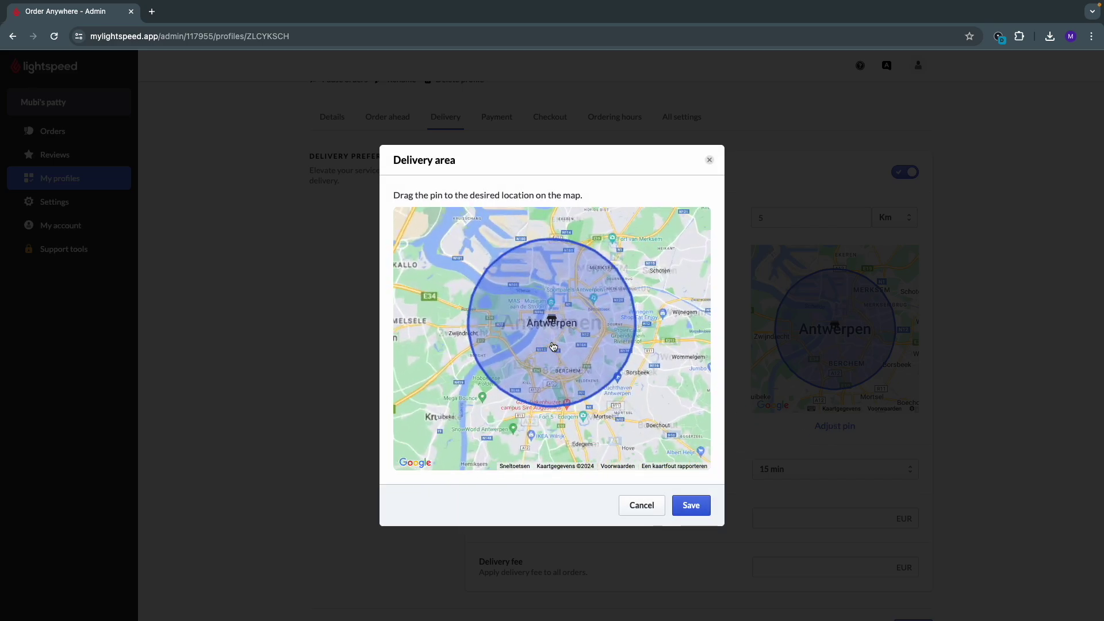
{"action": "left_click_drag", "start_coordinate": [551, 285], "coordinate": [548, 392]}
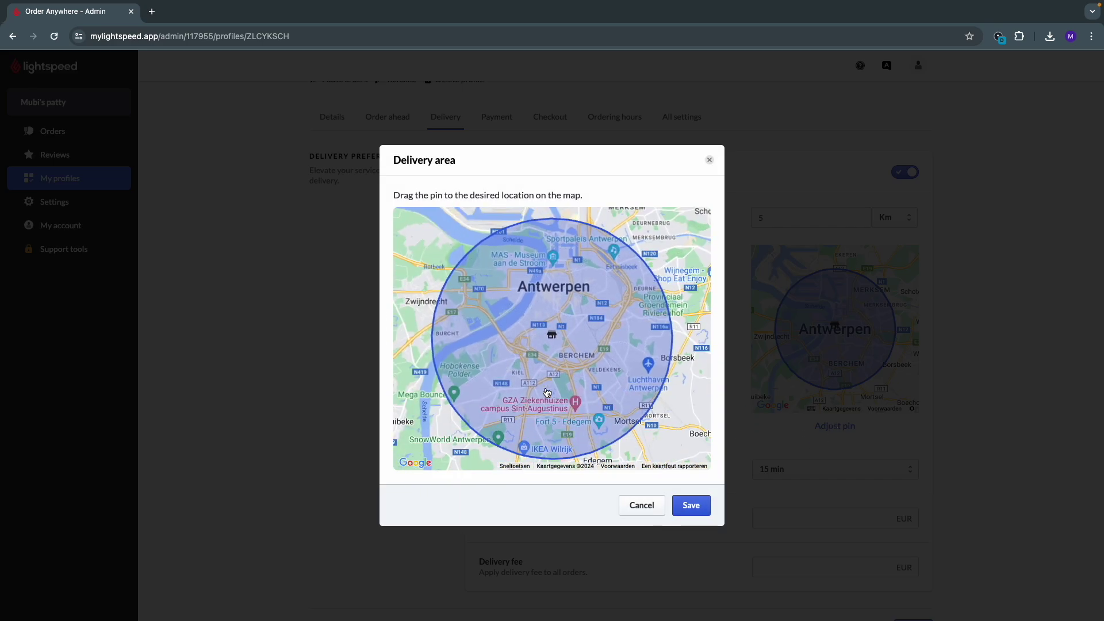
{"action": "left_click", "coordinate": [693, 504]}
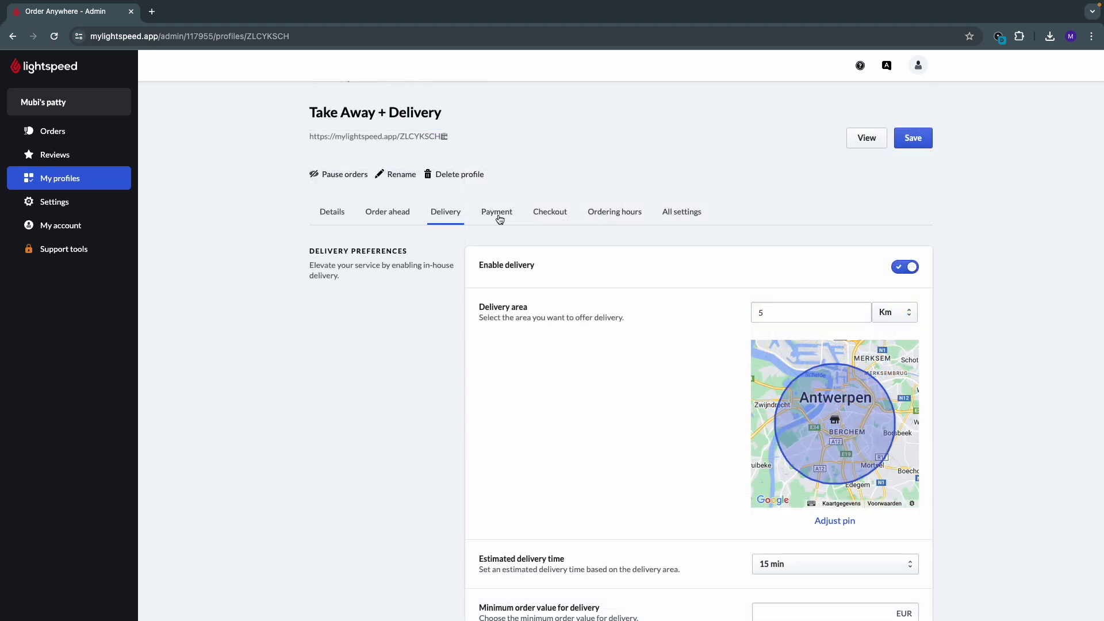
Step: Add Cash as an in-person payment method in the payment settings of the Pickup & Delivery profile
{"action": "left_click", "coordinate": [497, 214]}
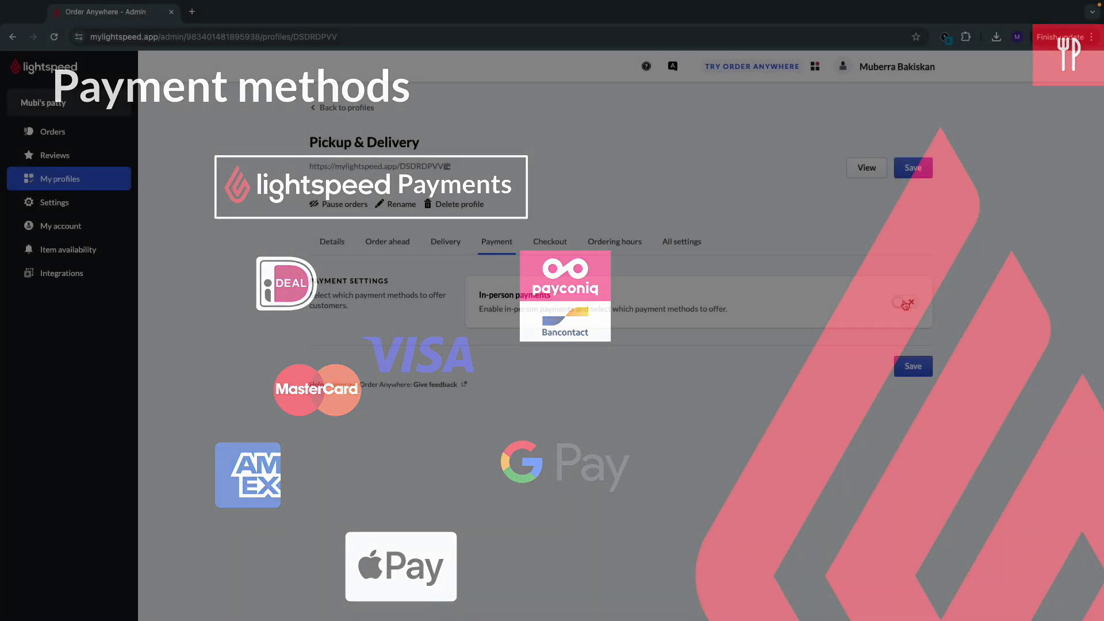
{"action": "left_click", "coordinate": [849, 302]}
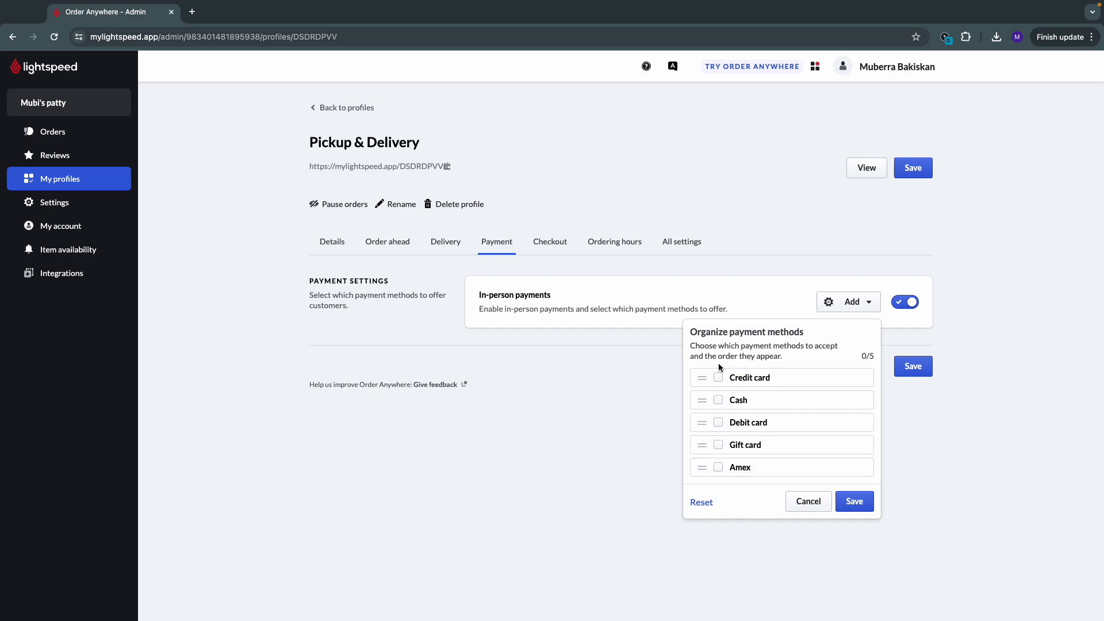
{"action": "left_click", "coordinate": [716, 401]}
{"action": "left_click", "coordinate": [847, 504]}
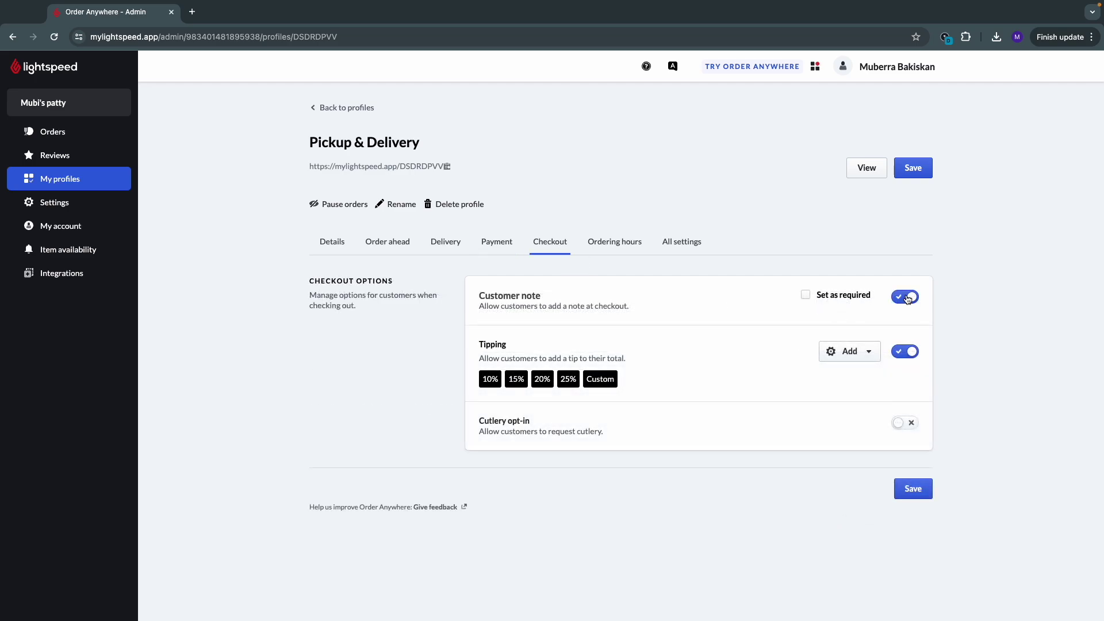
Step: Try switching the customer note, its required setting, cutlery opt-in and tipping in the checkout options, restoring each one
{"action": "left_click", "coordinate": [907, 298]}
{"action": "left_click", "coordinate": [907, 298]}
{"action": "left_click", "coordinate": [806, 295]}
{"action": "left_click", "coordinate": [805, 295]}
{"action": "left_click", "coordinate": [909, 424]}
{"action": "left_click", "coordinate": [908, 424]}
{"action": "left_click", "coordinate": [901, 354]}
{"action": "left_click", "coordinate": [901, 353]}
Step: Enable online ordering hours for the Pickup & Delivery profile, open Monday from 11:30 to 15:00 with an extra shift, and save
{"action": "left_click", "coordinate": [622, 242]}
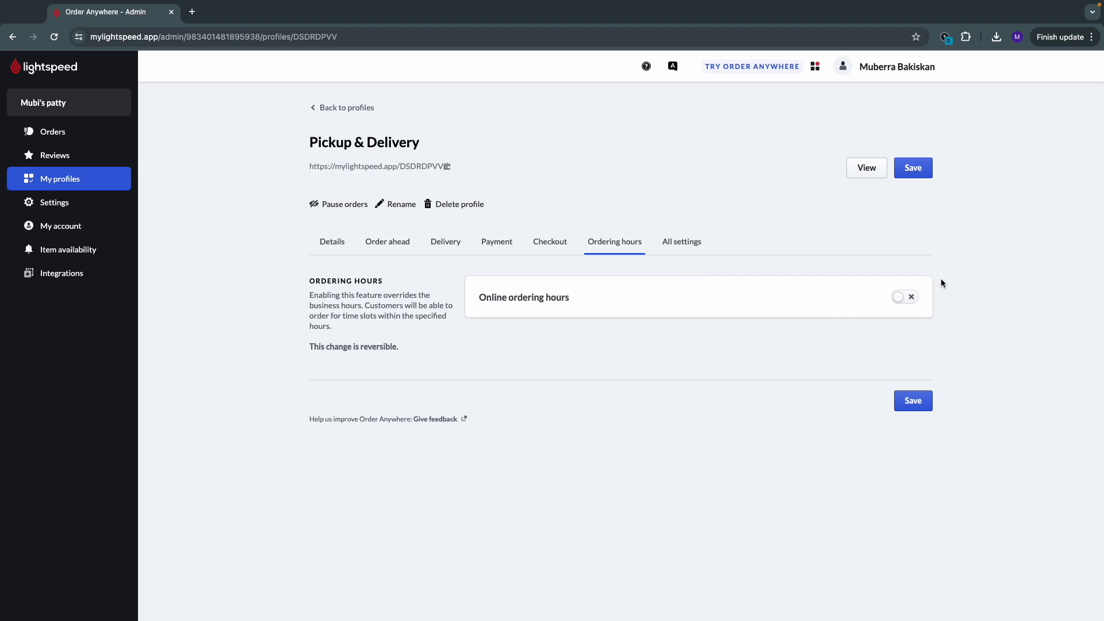
{"action": "left_click", "coordinate": [914, 298]}
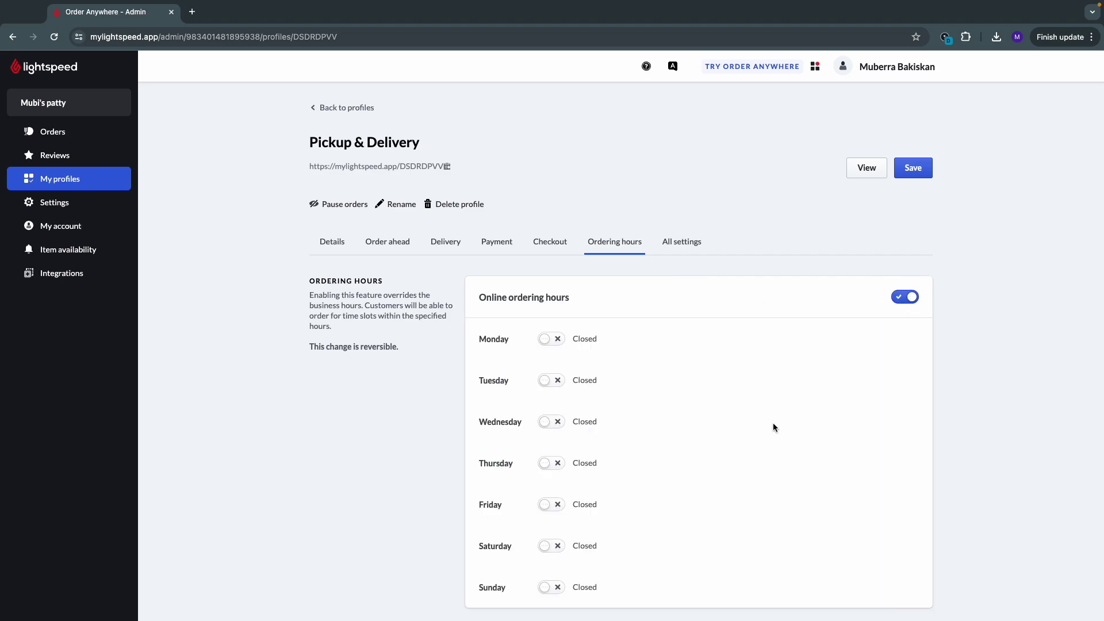
{"action": "scroll", "coordinate": [773, 427], "scroll_direction": "down", "scroll_amount": 2}
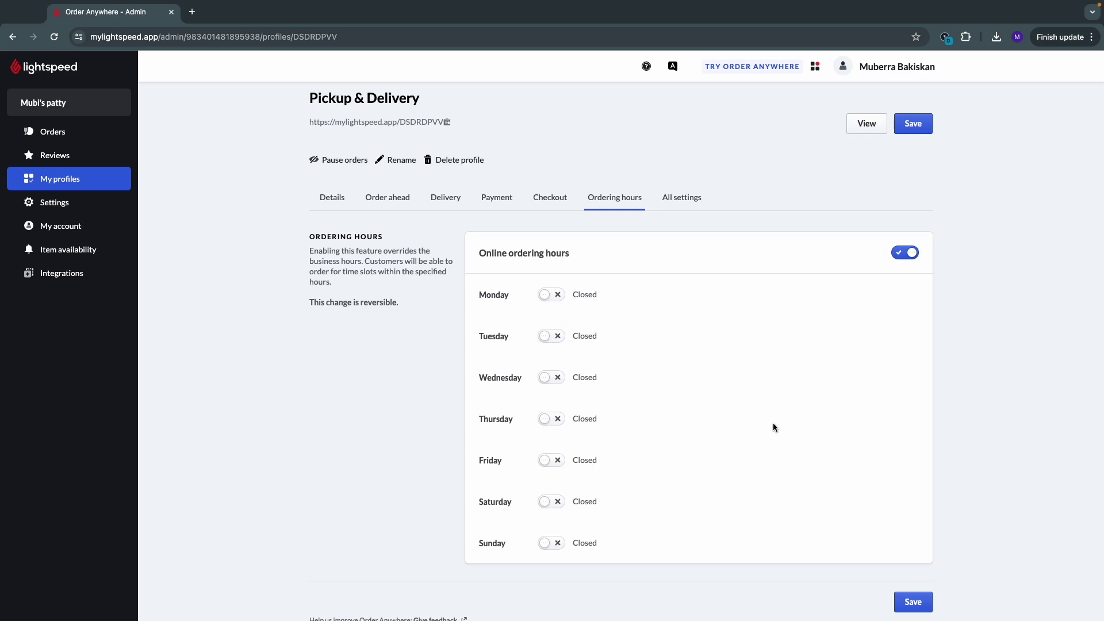
{"action": "left_click", "coordinate": [552, 295]}
{"action": "left_click", "coordinate": [891, 298]}
{"action": "left_click", "coordinate": [864, 356]}
{"action": "scroll", "coordinate": [864, 357], "scroll_direction": "down", "scroll_amount": 1}
{"action": "left_click", "coordinate": [922, 591]}
{"action": "scroll", "coordinate": [920, 492], "scroll_direction": "up", "scroll_amount": 2}
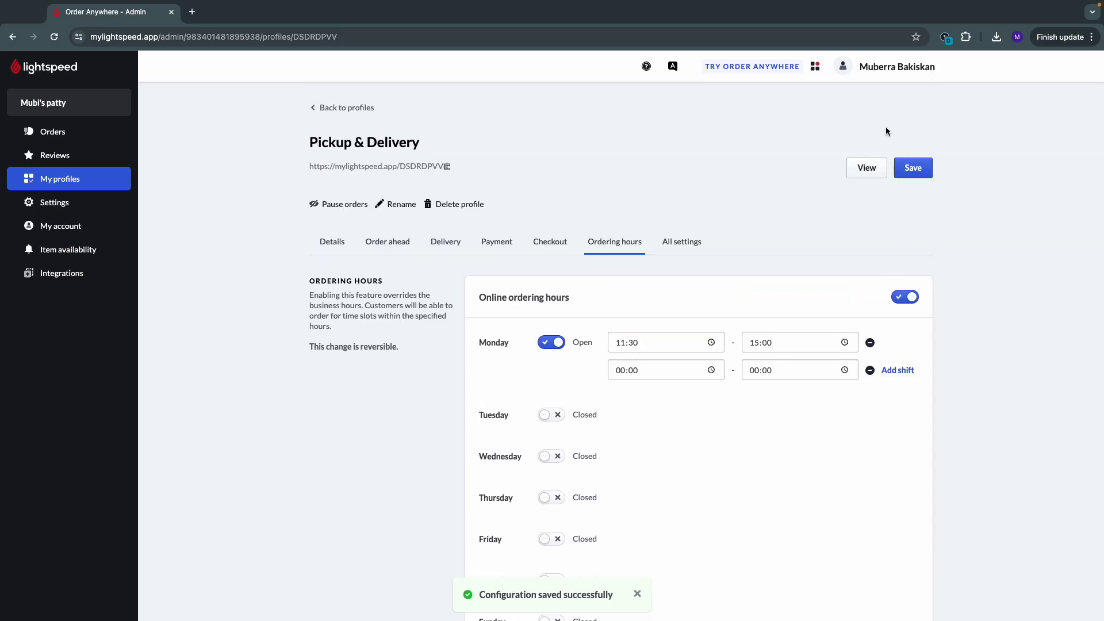
Step: Open the customer ordering page and look over the delivery option and all upcoming pickup time slots
{"action": "left_click", "coordinate": [859, 174]}
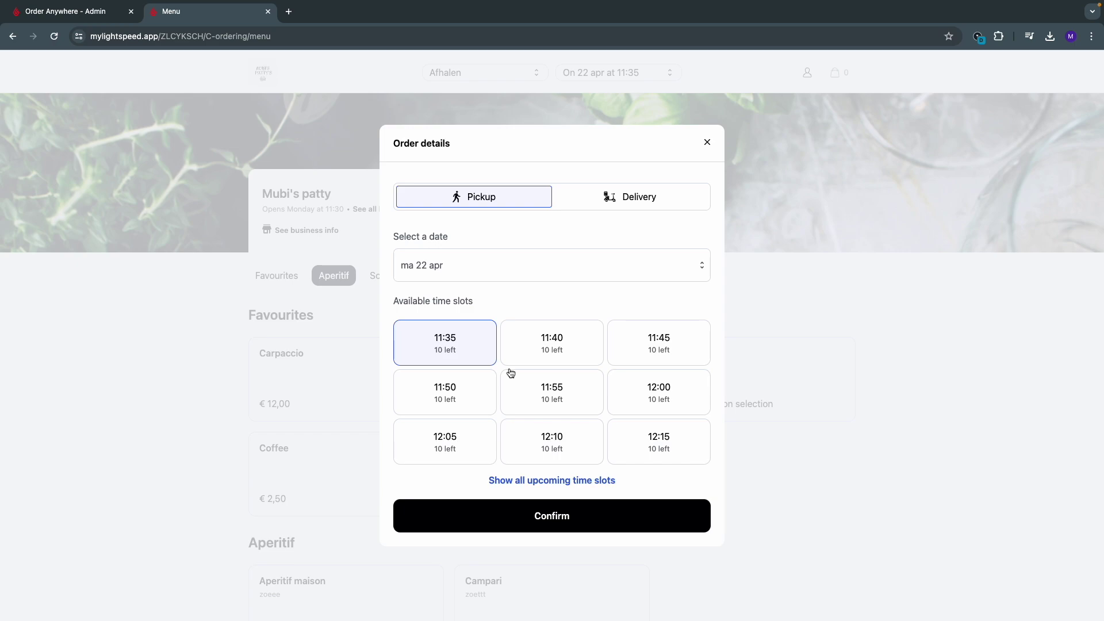
{"action": "left_click", "coordinate": [614, 206]}
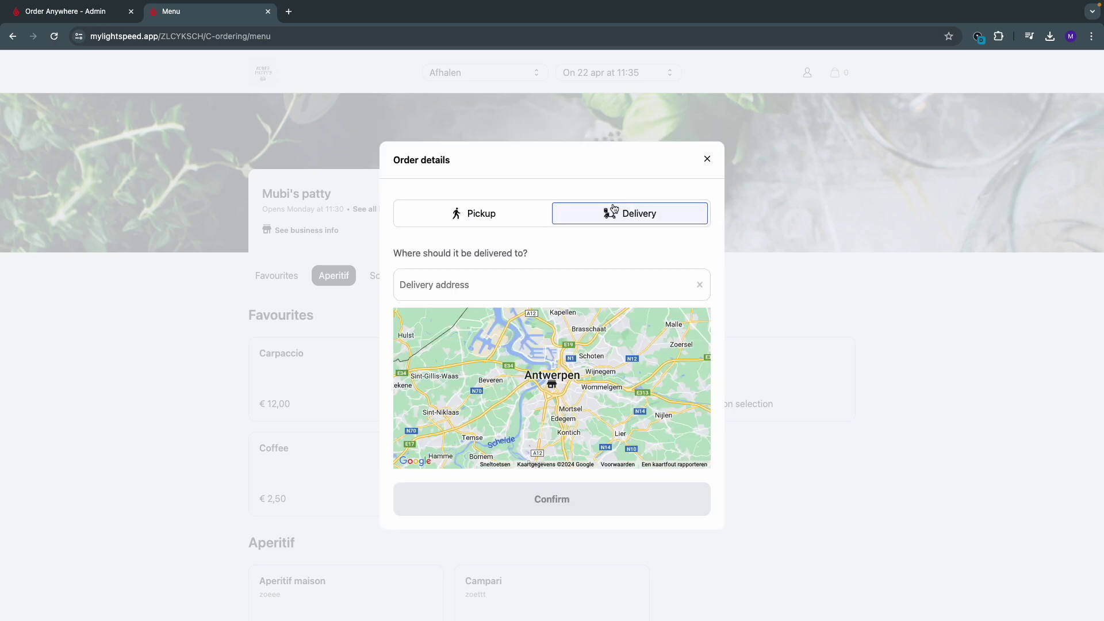
{"action": "left_click", "coordinate": [521, 218]}
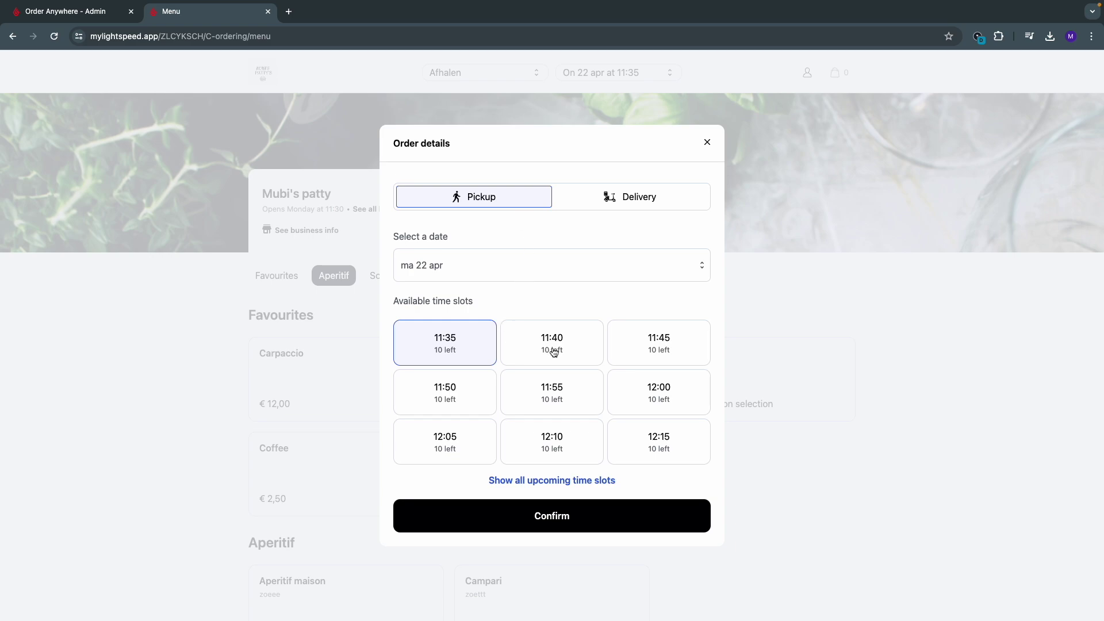
{"action": "left_click", "coordinate": [569, 482]}
{"action": "scroll", "coordinate": [583, 462], "scroll_direction": "down", "scroll_amount": 6}
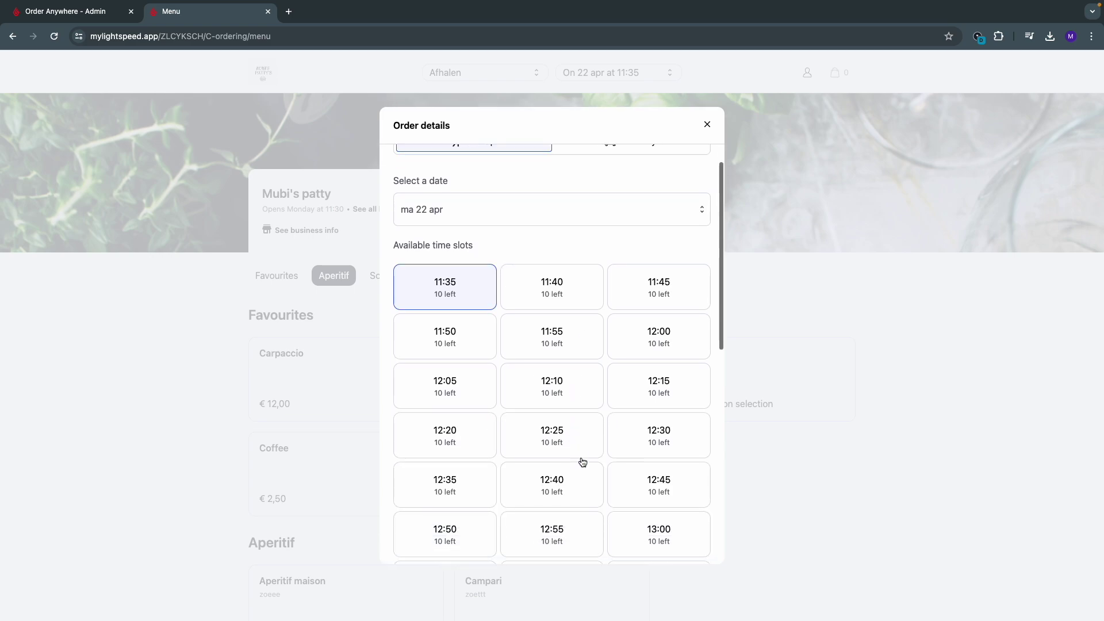
{"action": "left_click", "coordinate": [582, 462]}
{"action": "scroll", "coordinate": [548, 455], "scroll_direction": "up", "scroll_amount": 6}
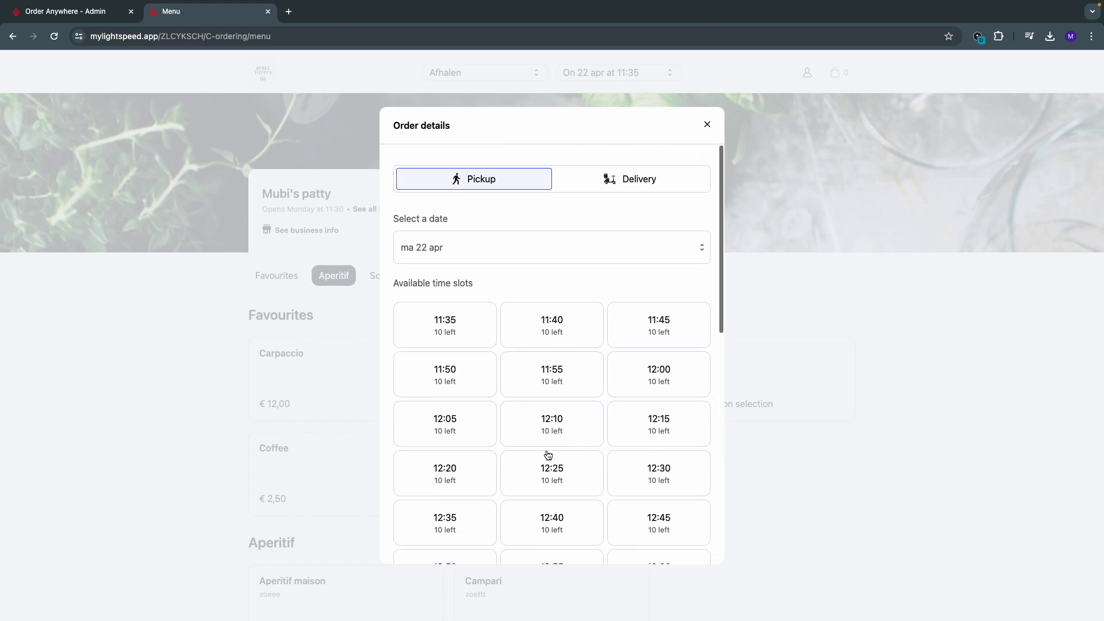
Step: Try to set the order to delivery with Genk, Belgium as the delivery location
{"action": "left_click", "coordinate": [622, 178]}
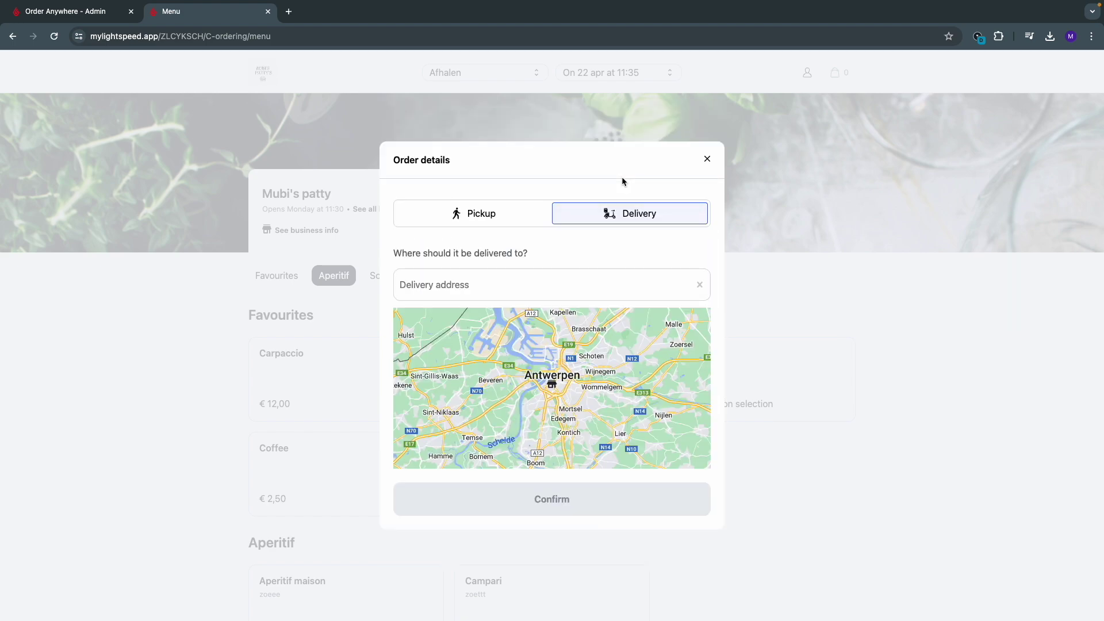
{"action": "left_click", "coordinate": [581, 286]}
{"action": "type", "text": "Genk"}
{"action": "left_click", "coordinate": [498, 314]}
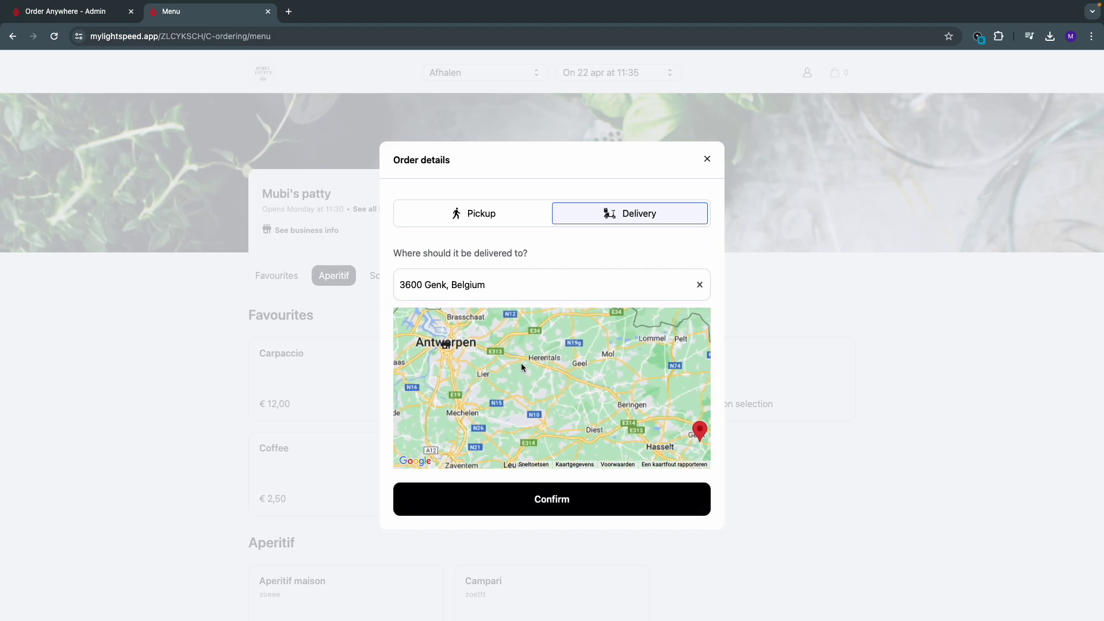
{"action": "left_click", "coordinate": [537, 497]}
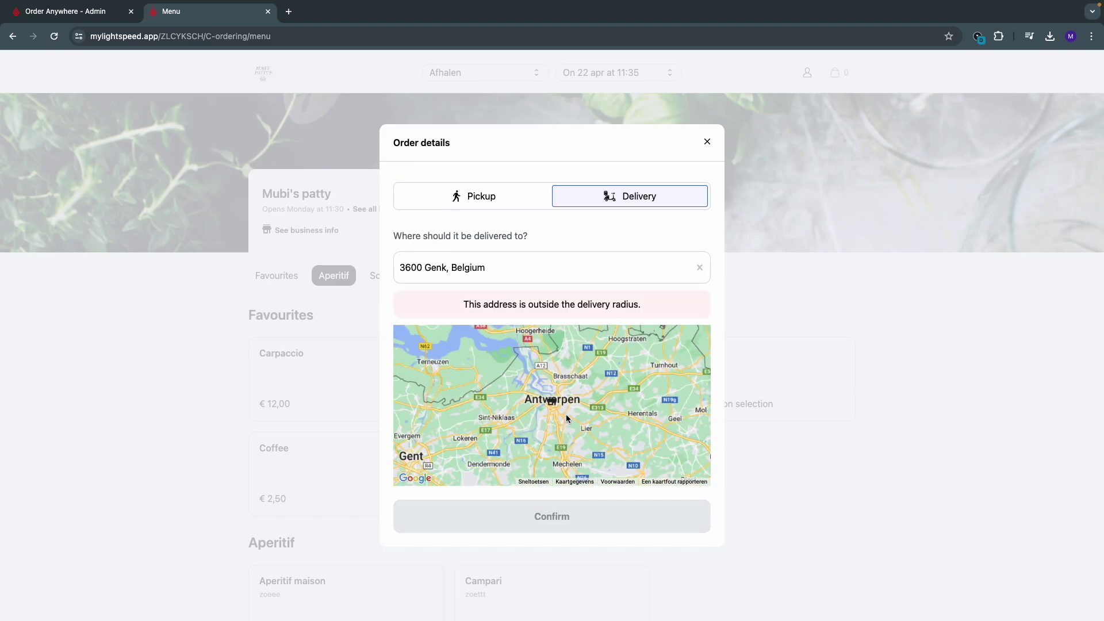
Step: Set the order to pickup on 22 April in the 11:40 time slot and confirm the order details
{"action": "left_click", "coordinate": [477, 196]}
{"action": "left_click", "coordinate": [536, 349]}
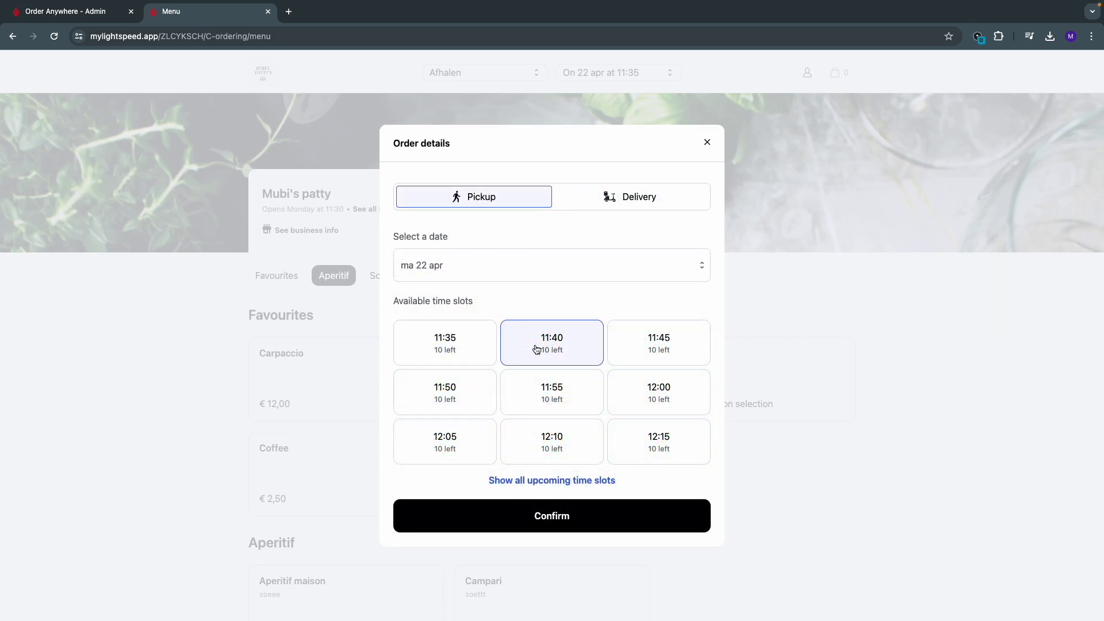
{"action": "left_click", "coordinate": [539, 519]}
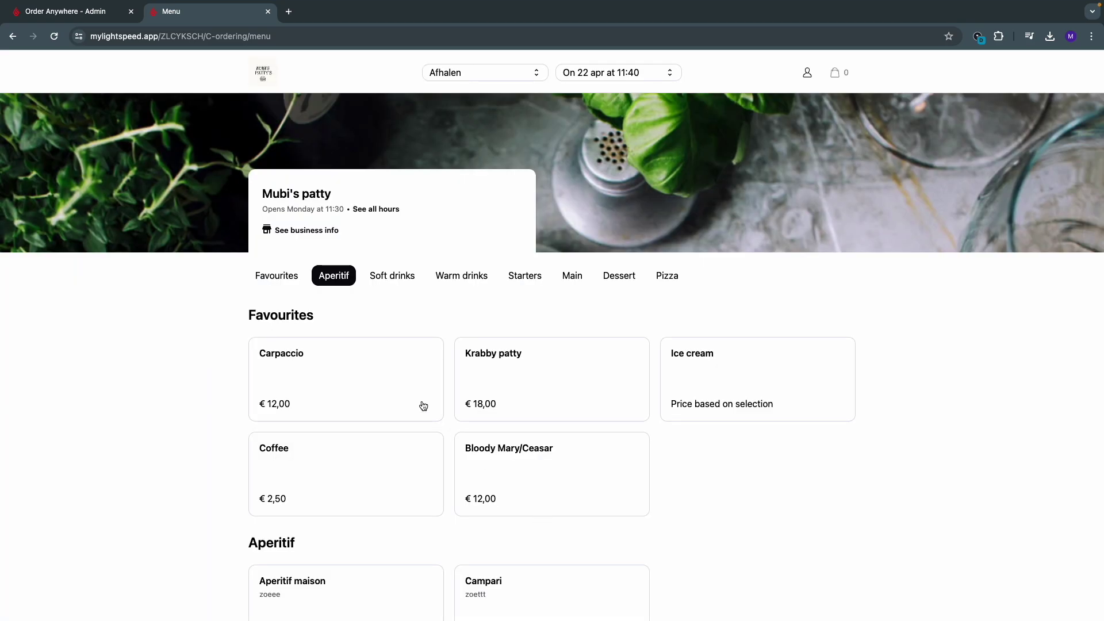
Step: Add a Carpaccio and an Ice cream with Vanille flavour and Nuts to the cart
{"action": "left_click", "coordinate": [423, 406]}
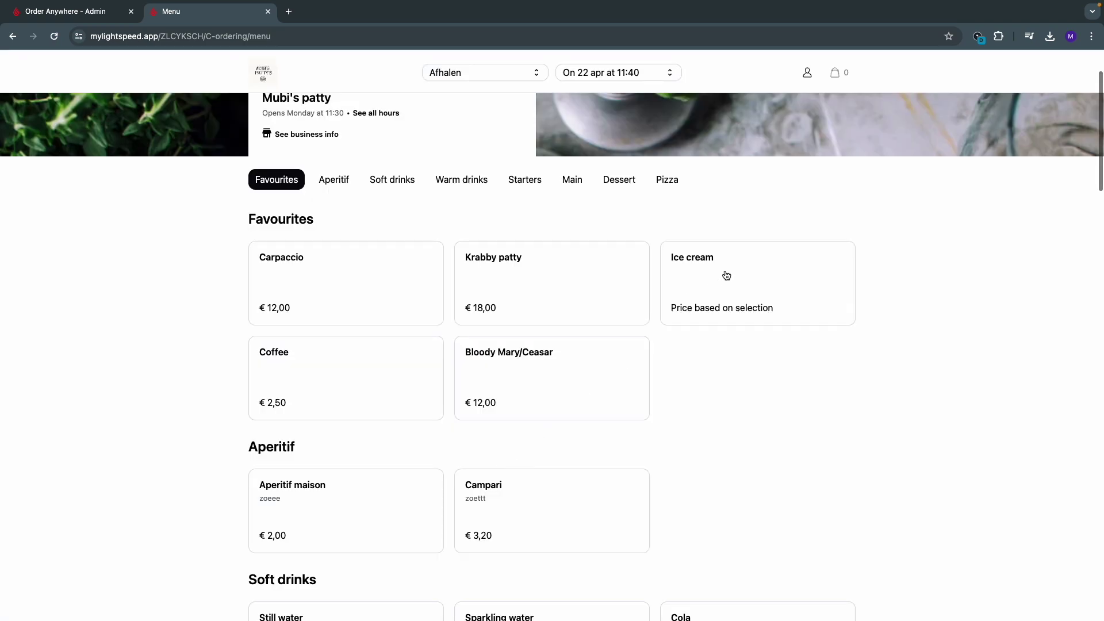
{"action": "left_click", "coordinate": [723, 272]}
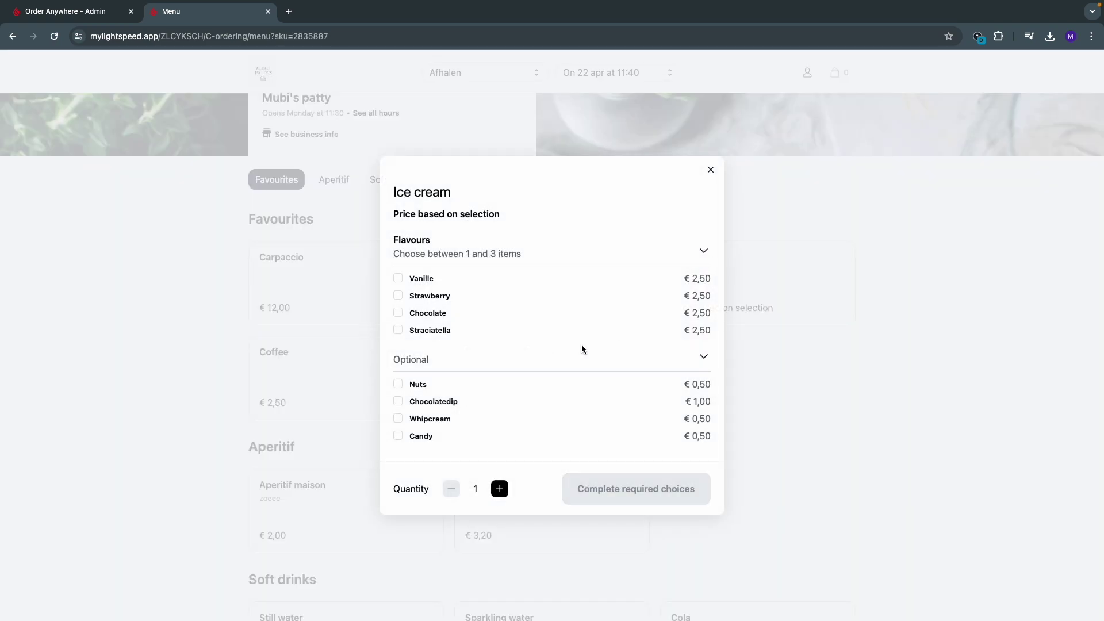
{"action": "left_click", "coordinate": [400, 280]}
{"action": "left_click", "coordinate": [400, 385]}
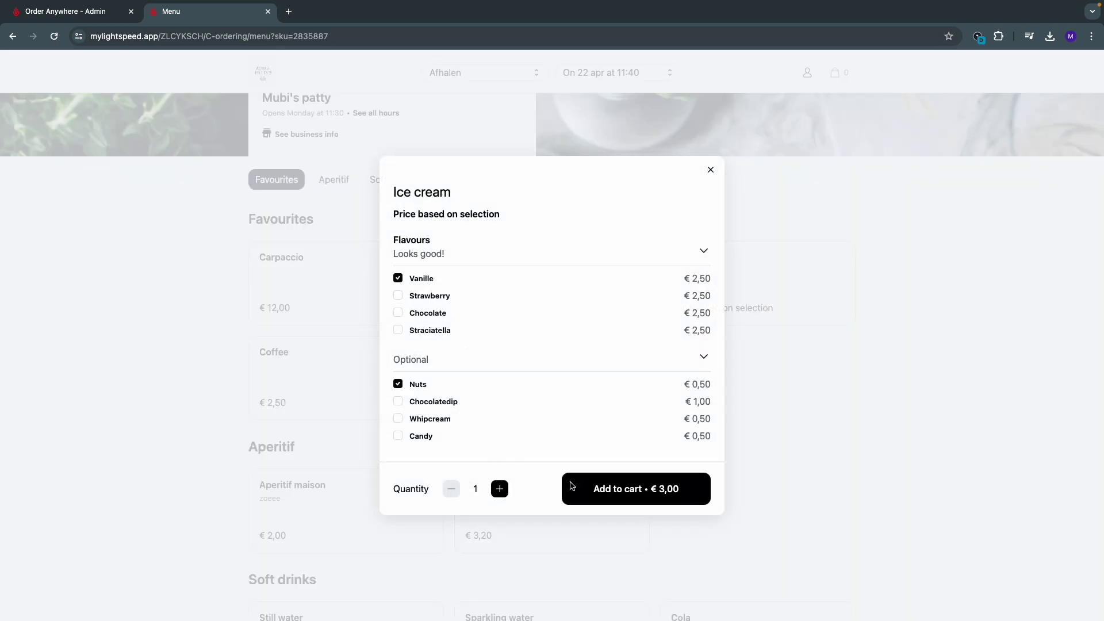
{"action": "left_click", "coordinate": [594, 493]}
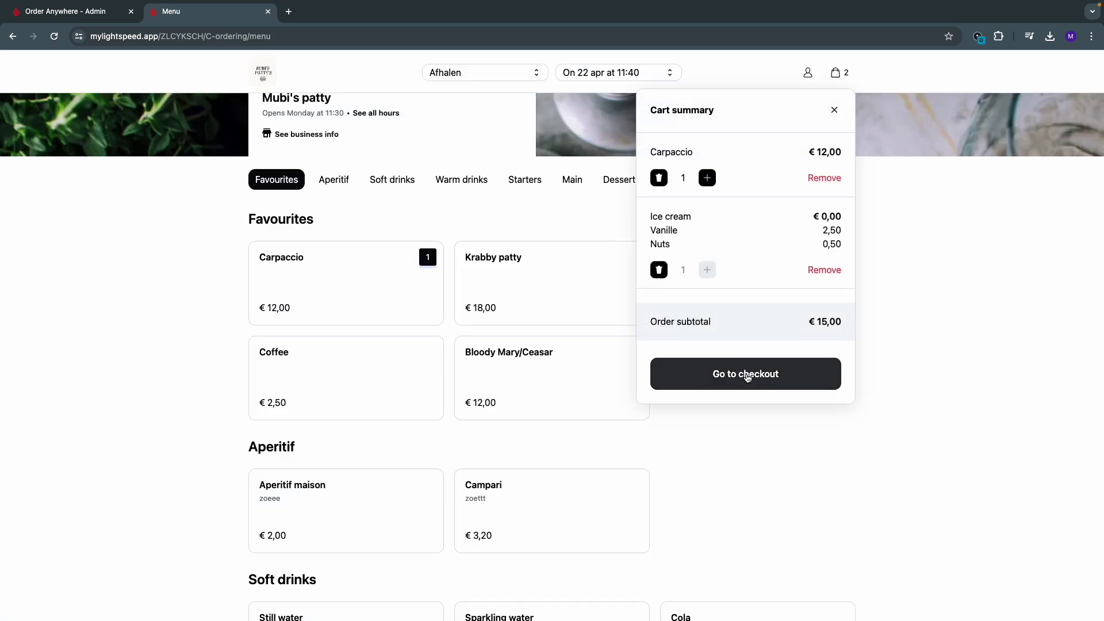
Step: Proceed to checkout with the cart and look over the pickup time, tip and payment options
{"action": "left_click", "coordinate": [741, 375]}
{"action": "left_click", "coordinate": [732, 372]}
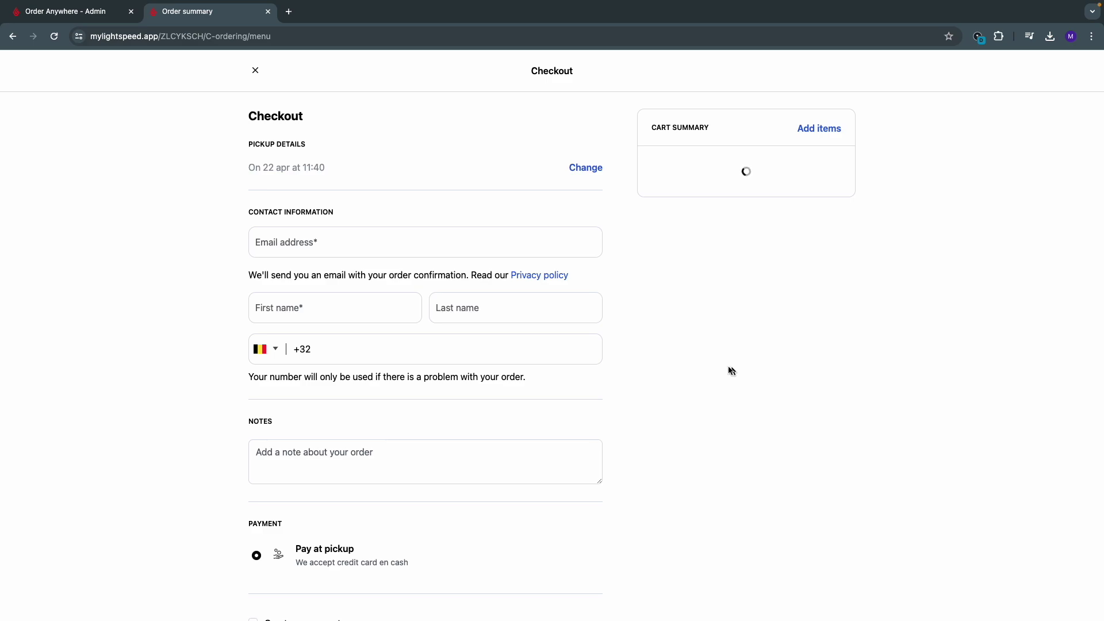
{"action": "left_click", "coordinate": [587, 169]}
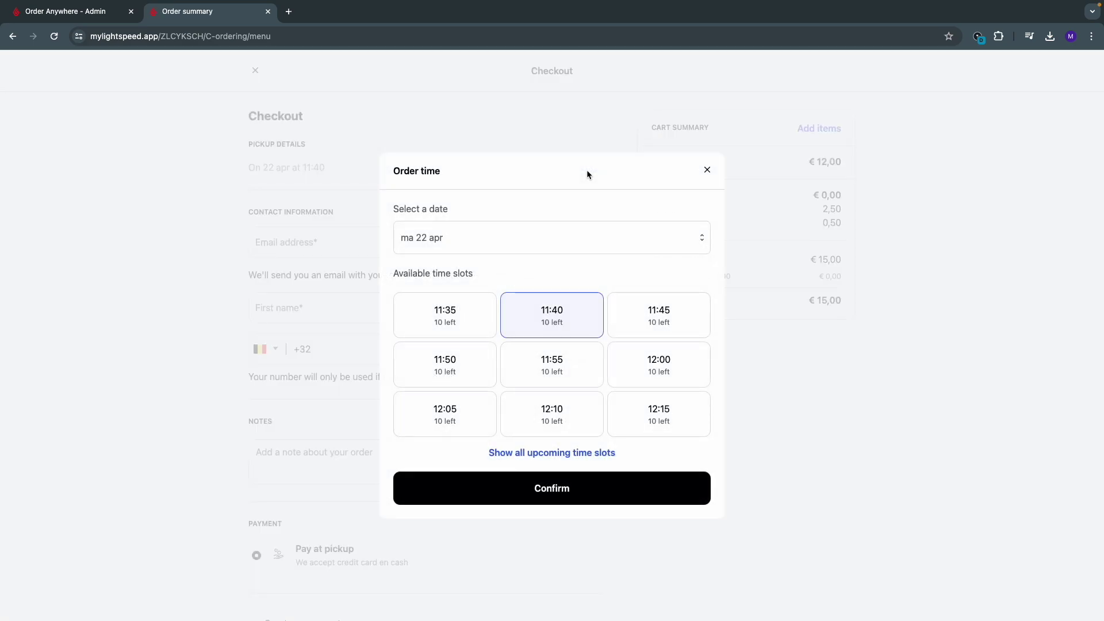
{"action": "left_click", "coordinate": [708, 170]}
{"action": "left_click", "coordinate": [548, 237]}
{"action": "left_click", "coordinate": [605, 266]}
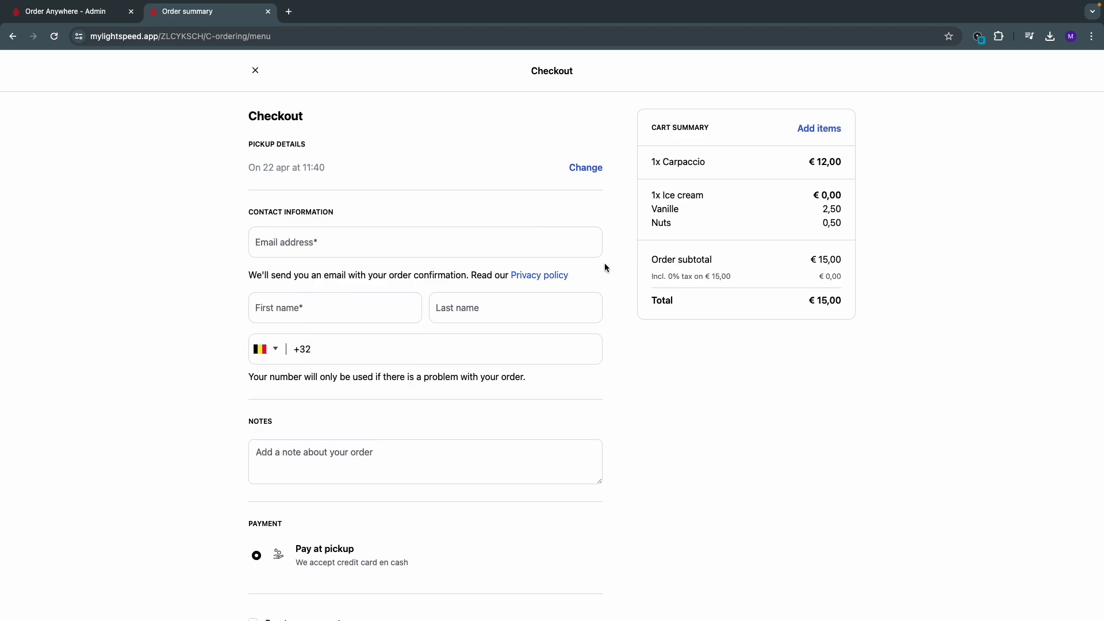
{"action": "scroll", "coordinate": [605, 267], "scroll_direction": "down", "scroll_amount": 1}
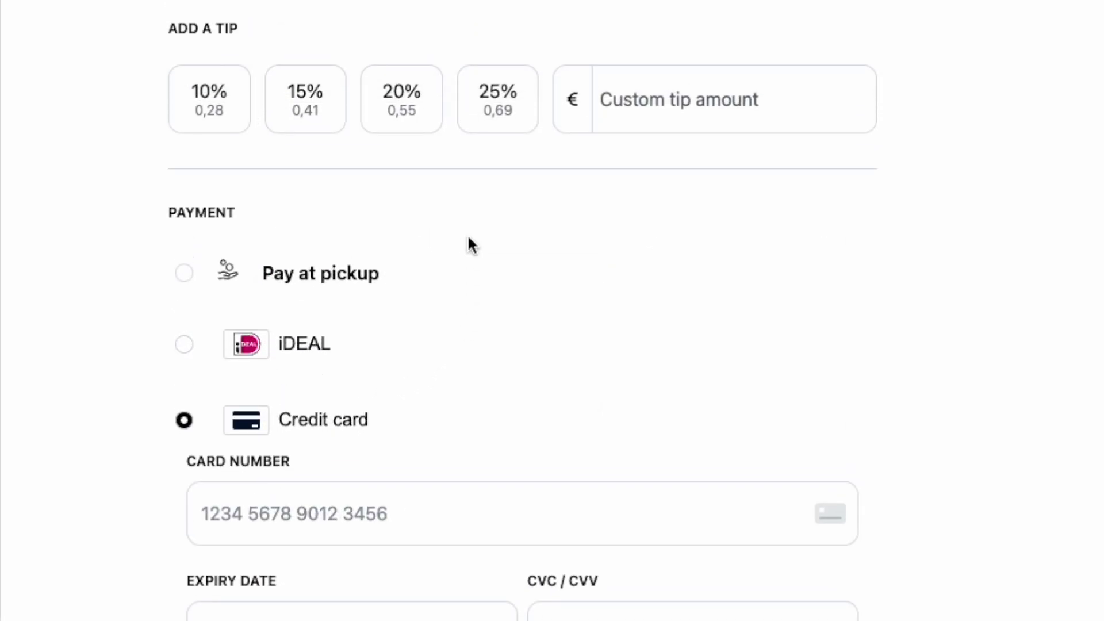
{"action": "left_click", "coordinate": [318, 115]}
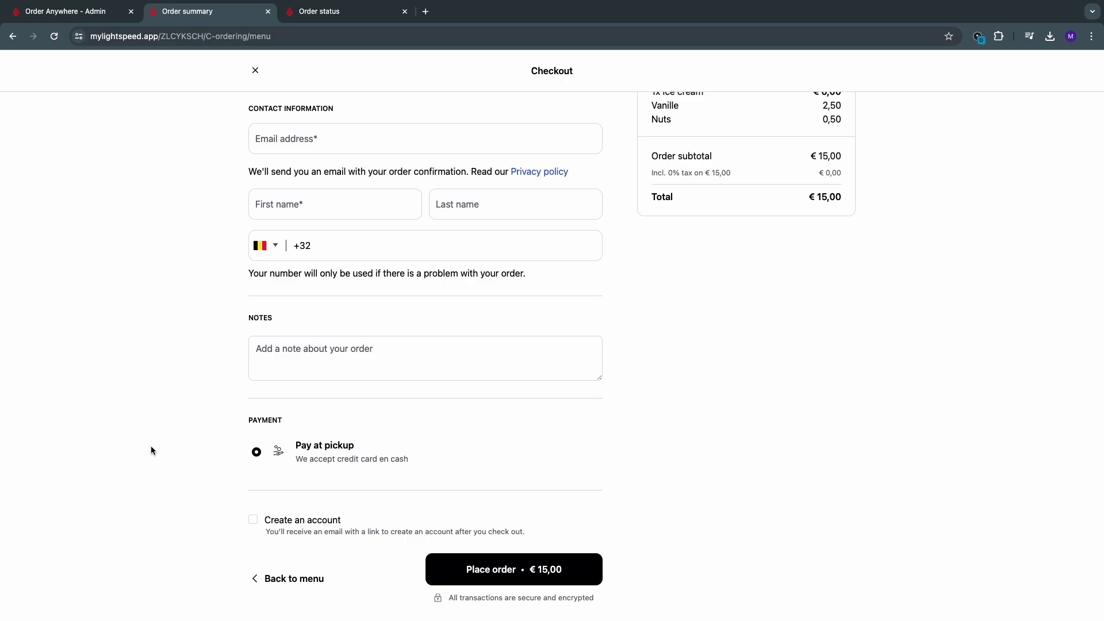
Step: Place the pay-at-pickup order with the customer's contact details and the note "Please no cilantro", and expand its order summary
{"action": "left_click", "coordinate": [253, 521]}
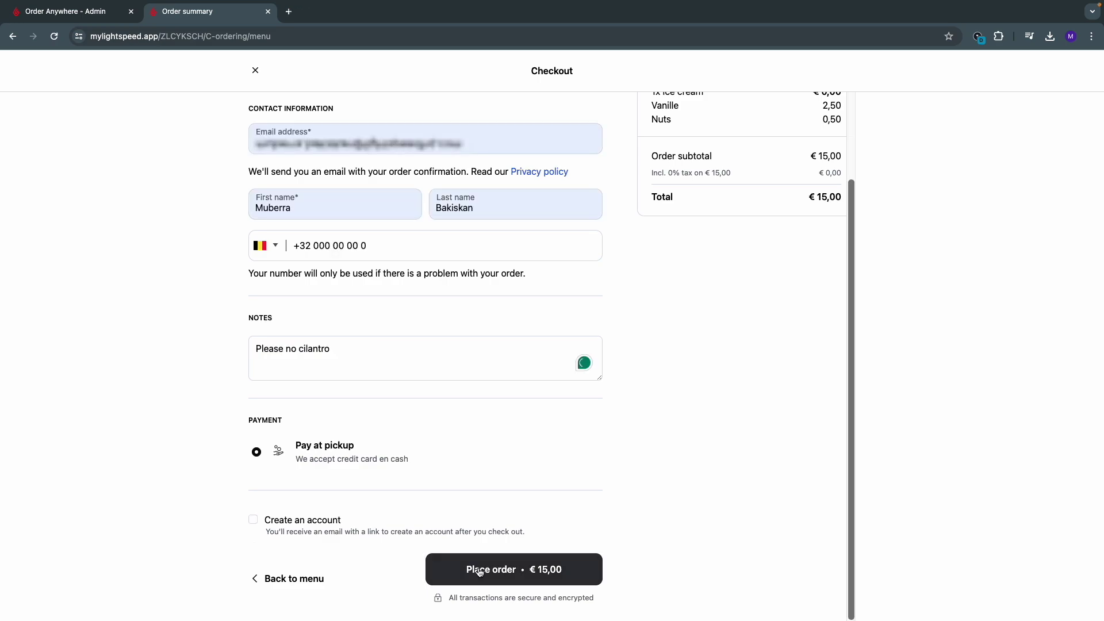
{"action": "left_click", "coordinate": [510, 570]}
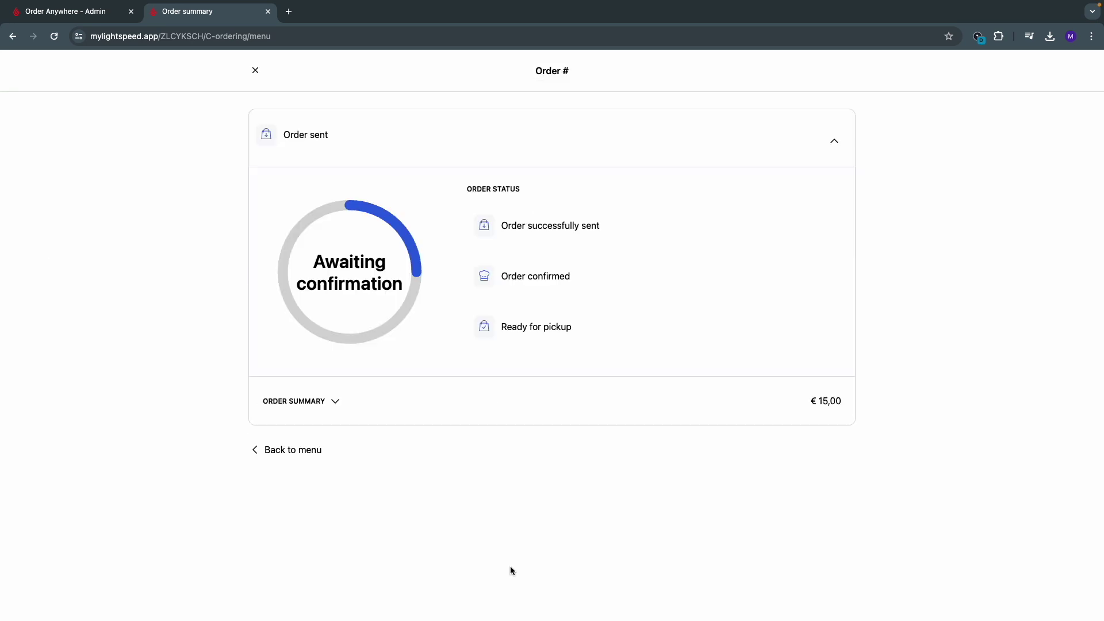
{"action": "left_click", "coordinate": [335, 400]}
{"action": "scroll", "coordinate": [403, 426], "scroll_direction": "down", "scroll_amount": 1}
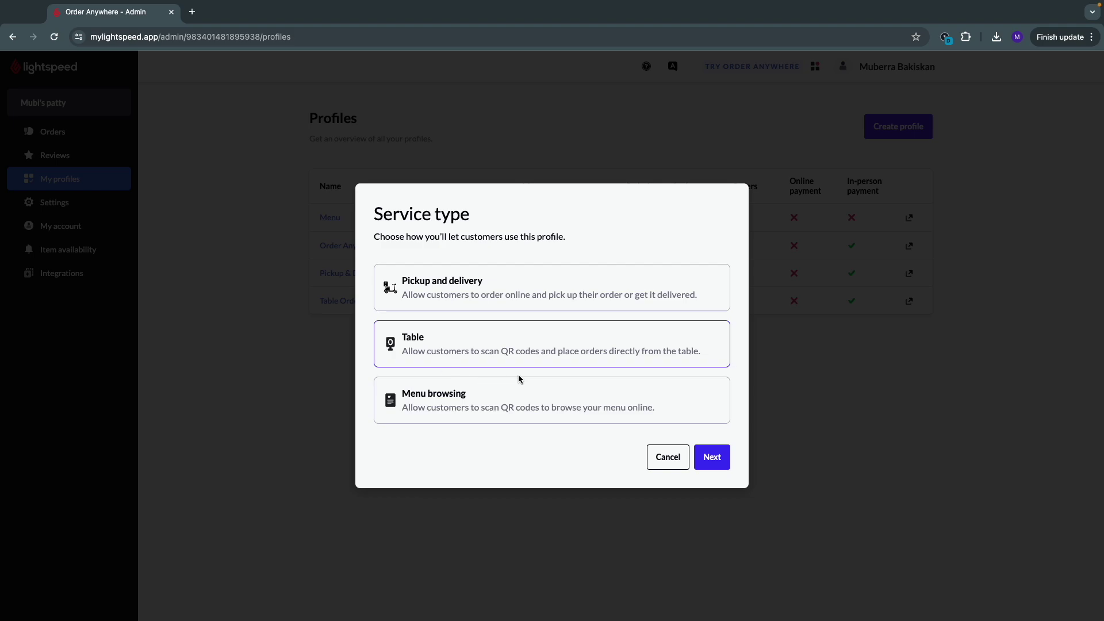
Step: Create a profile with the Table service type and link its QR codes to the Restaurant floor plan
{"action": "left_click", "coordinate": [710, 458]}
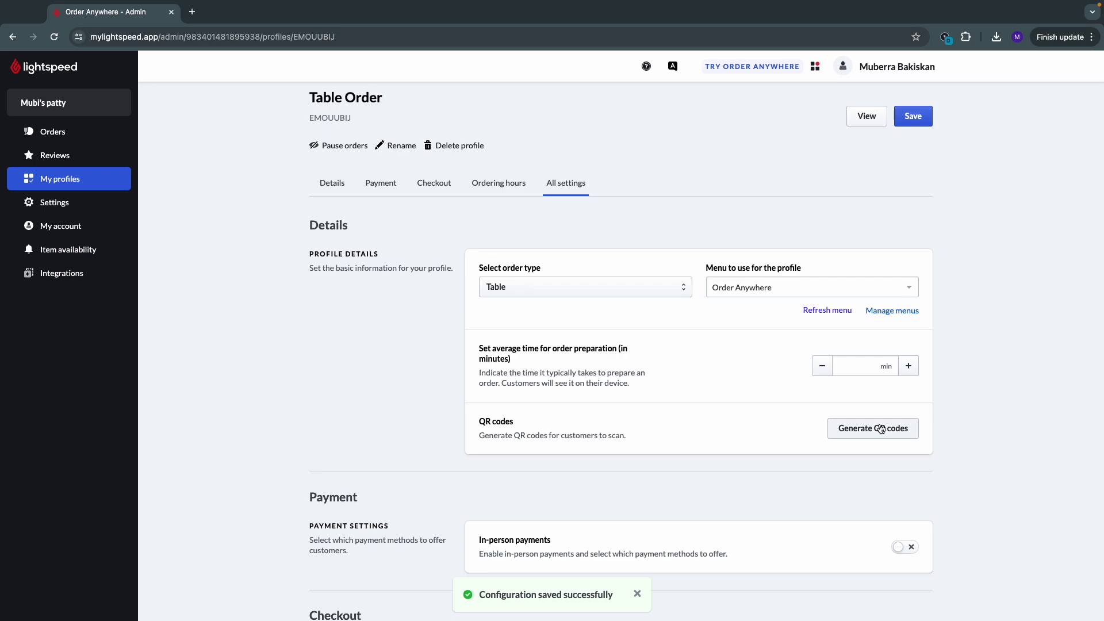
{"action": "left_click", "coordinate": [881, 429]}
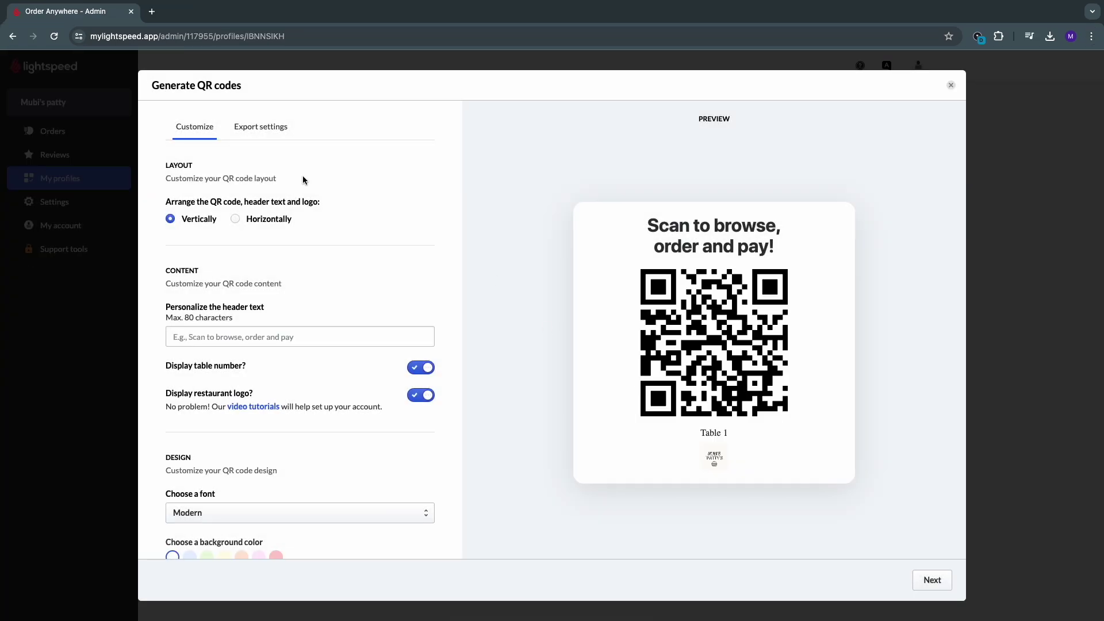
{"action": "left_click", "coordinate": [267, 139]}
{"action": "left_click", "coordinate": [303, 229]}
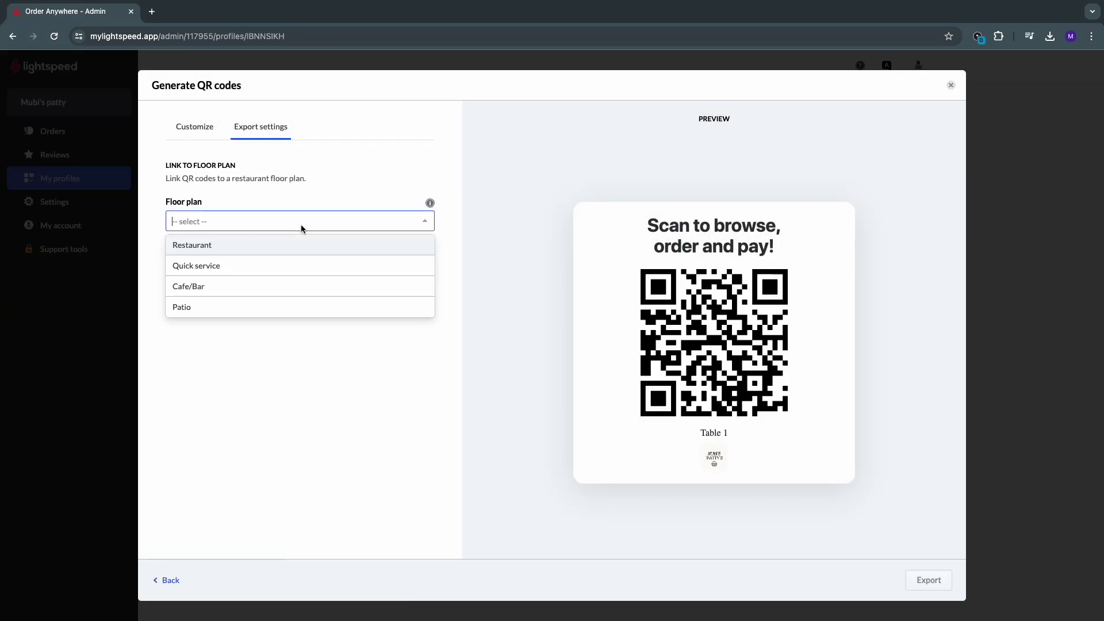
{"action": "left_click", "coordinate": [292, 245]}
{"action": "scroll", "coordinate": [295, 345], "scroll_direction": "down", "scroll_amount": 1}
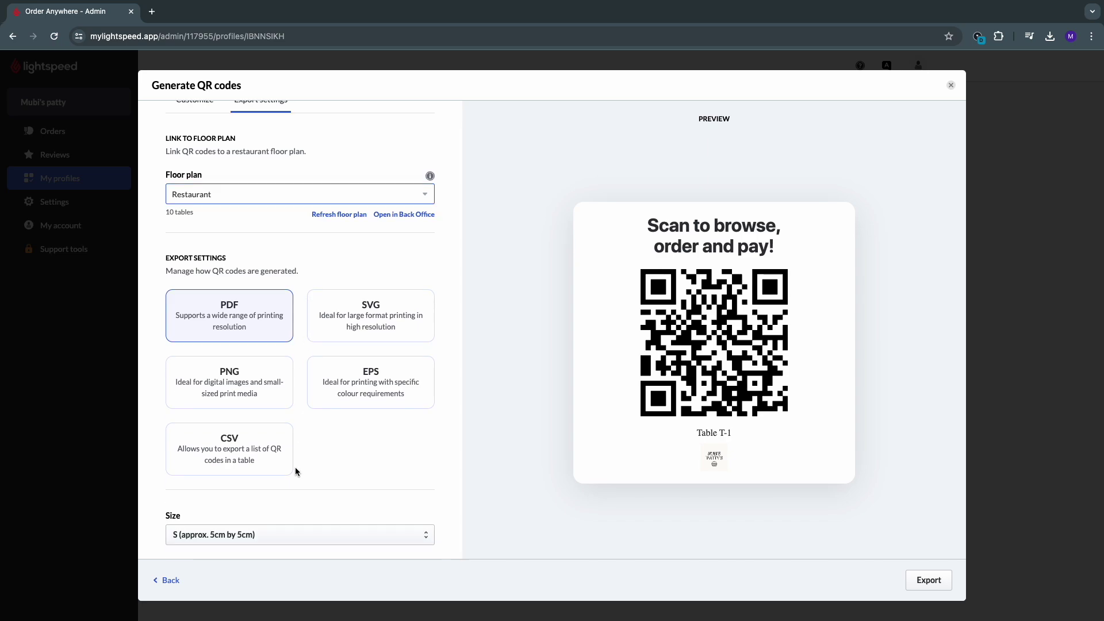
{"action": "scroll", "coordinate": [224, 109], "scroll_direction": "up", "scroll_amount": 1}
{"action": "left_click", "coordinate": [195, 108]}
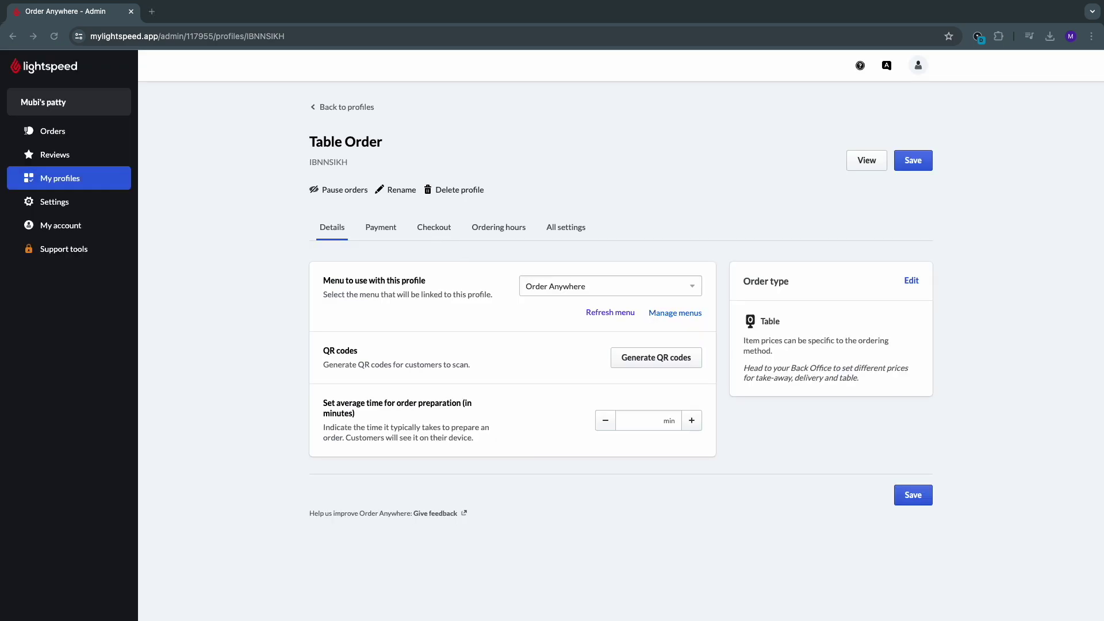
Step: Set the First name and Email address contact fields as required in the Table Order profile's checkout options
{"action": "left_click", "coordinate": [436, 228]}
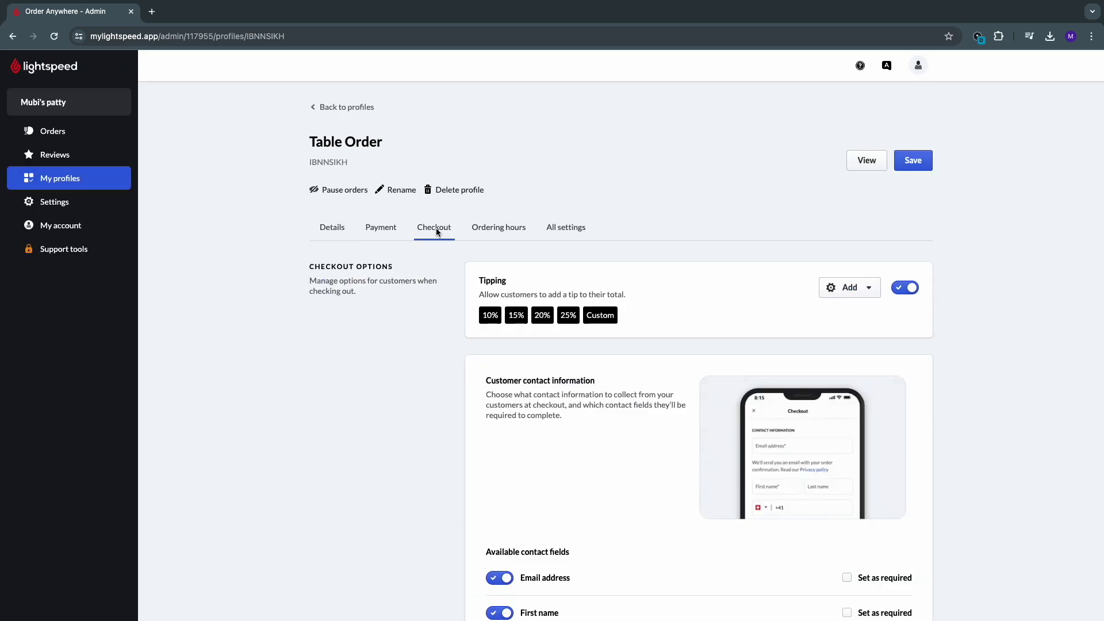
{"action": "scroll", "coordinate": [440, 360], "scroll_direction": "down", "scroll_amount": 3}
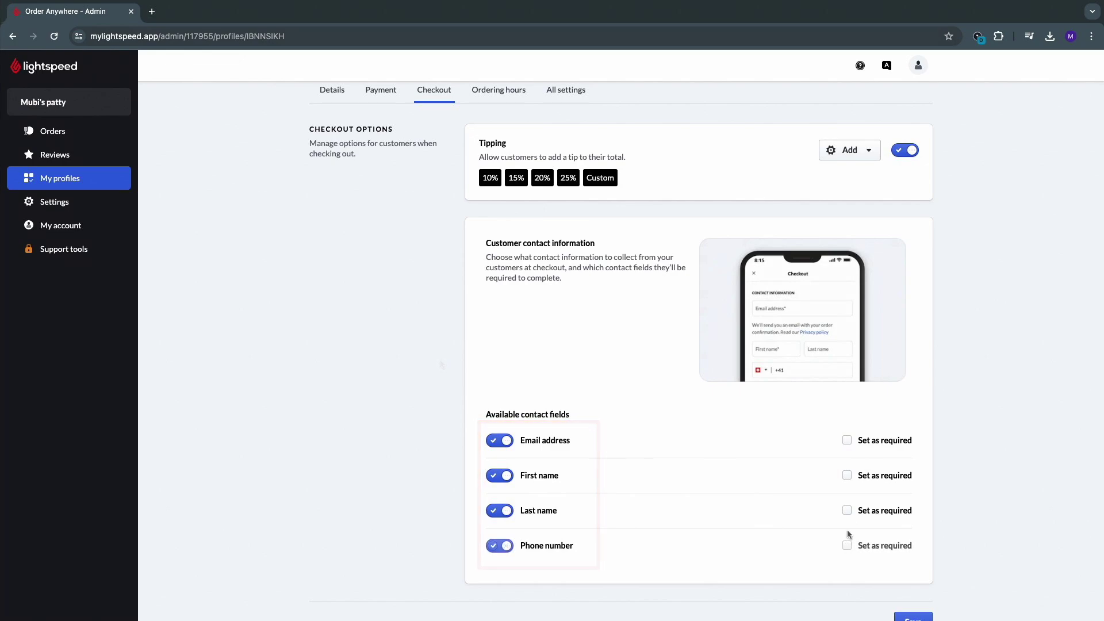
{"action": "left_click", "coordinate": [847, 476]}
{"action": "left_click", "coordinate": [847, 441]}
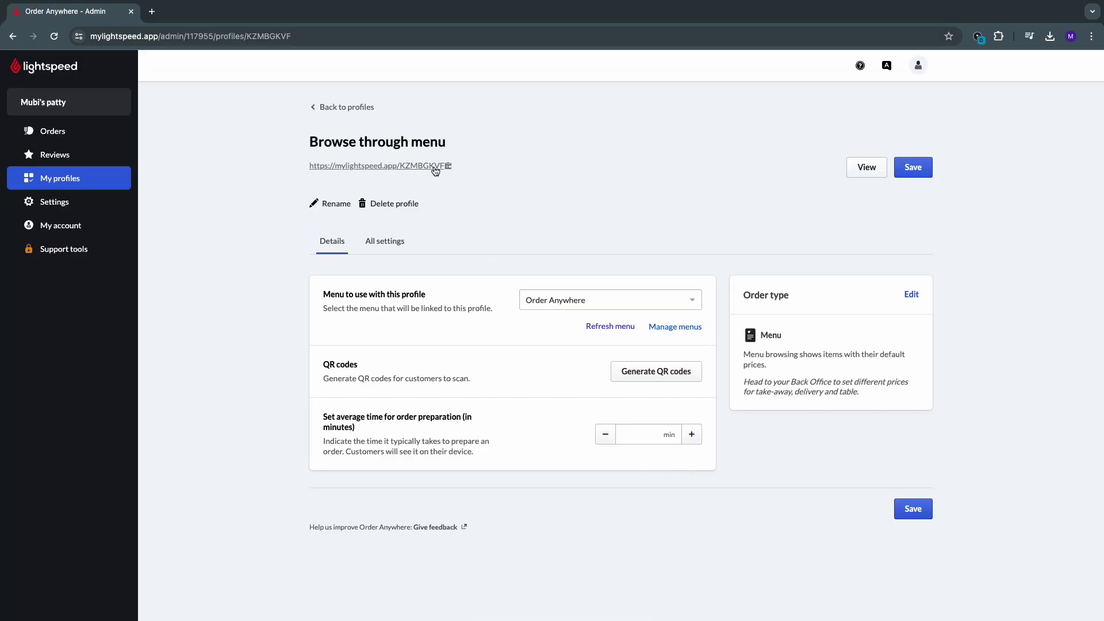
Step: Open the customer-facing page of the Browse through menu profile to view its menu
{"action": "left_click", "coordinate": [436, 166]}
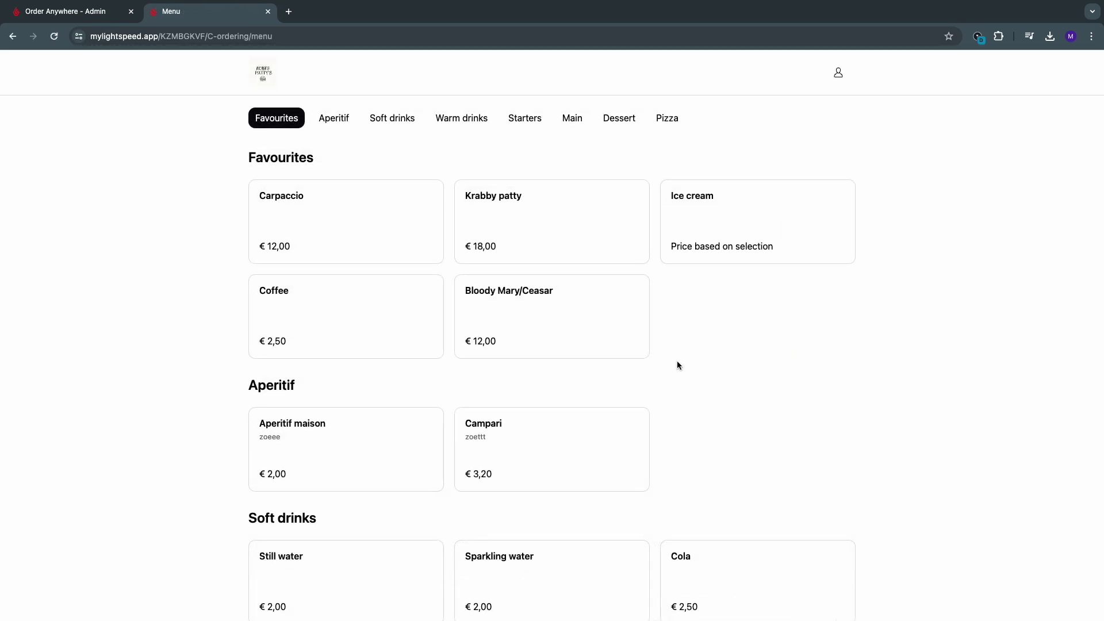
Step: Look through the item categories further down the customer-facing menu
{"action": "scroll", "coordinate": [678, 365], "scroll_direction": "down", "scroll_amount": 2}
{"action": "scroll", "coordinate": [678, 365], "scroll_direction": "down", "scroll_amount": 3}
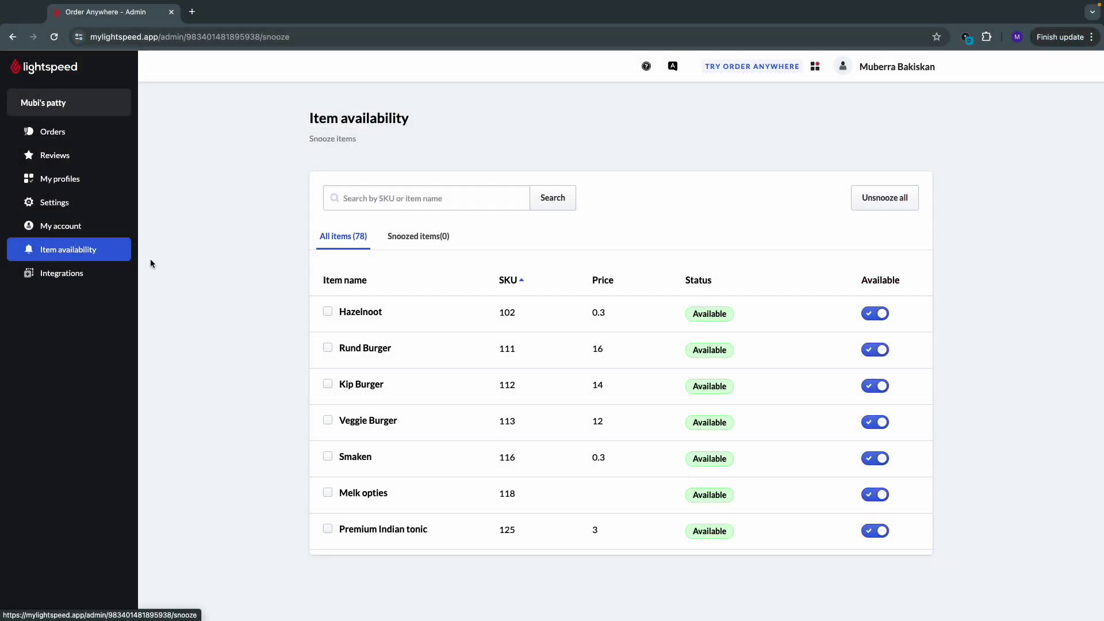
Step: Snooze the Hazelnoot item by switching off its availability
{"action": "left_click", "coordinate": [883, 320]}
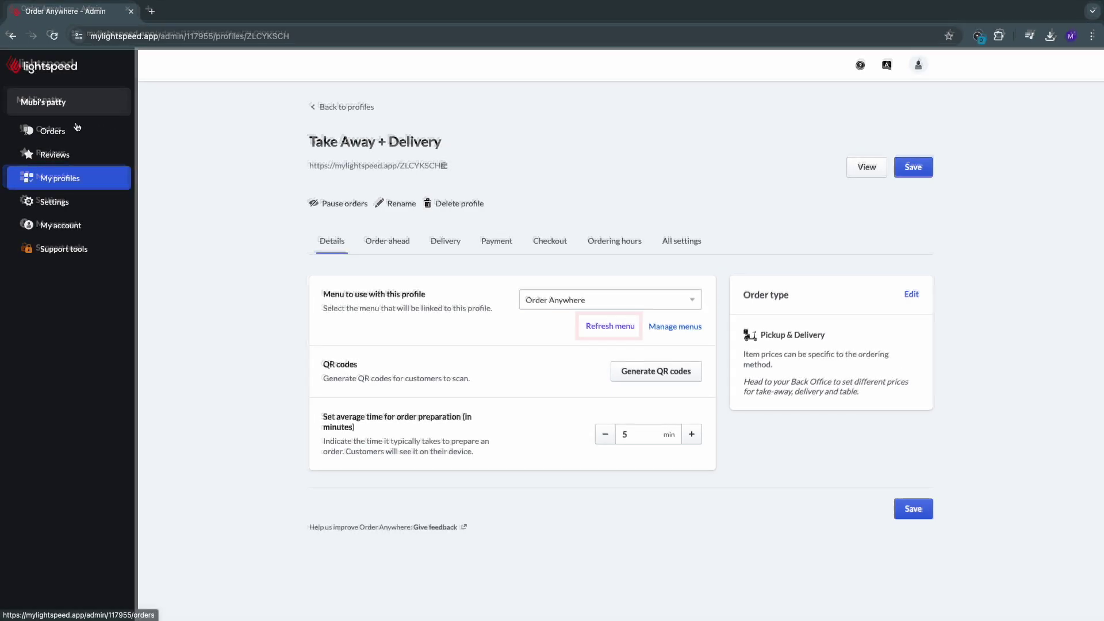
Step: Review the All, Today, Tomorrow and Future order lists and open the pickup order scheduled for 4/22/2024
{"action": "left_click", "coordinate": [61, 135]}
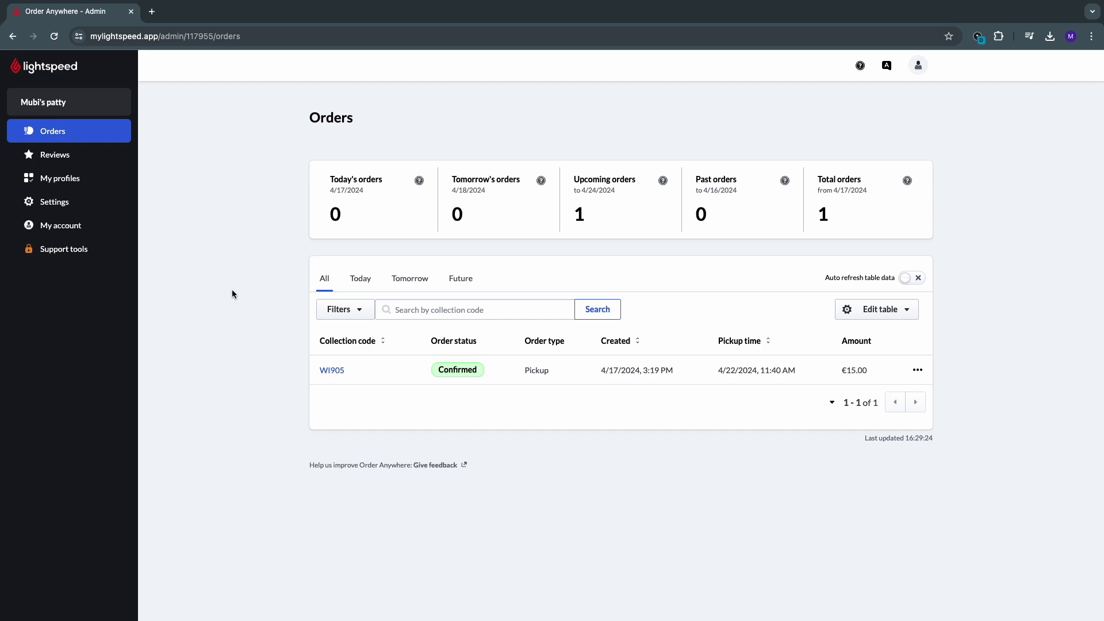
{"action": "left_click", "coordinate": [327, 279]}
{"action": "left_click", "coordinate": [360, 280]}
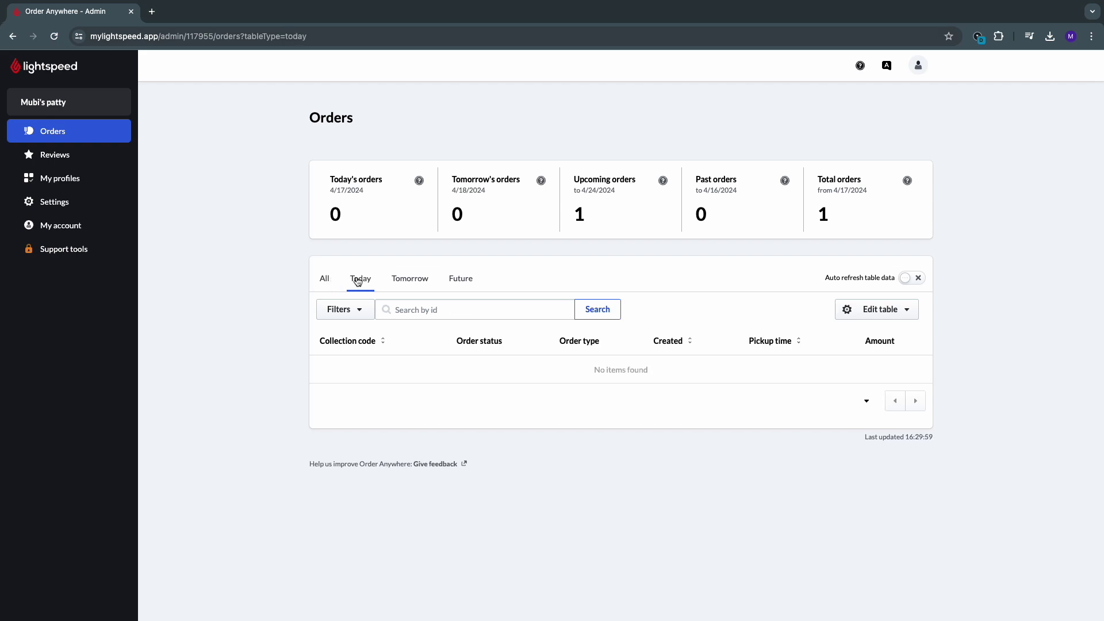
{"action": "left_click", "coordinate": [406, 281]}
{"action": "left_click", "coordinate": [462, 281]}
{"action": "left_click", "coordinate": [328, 279]}
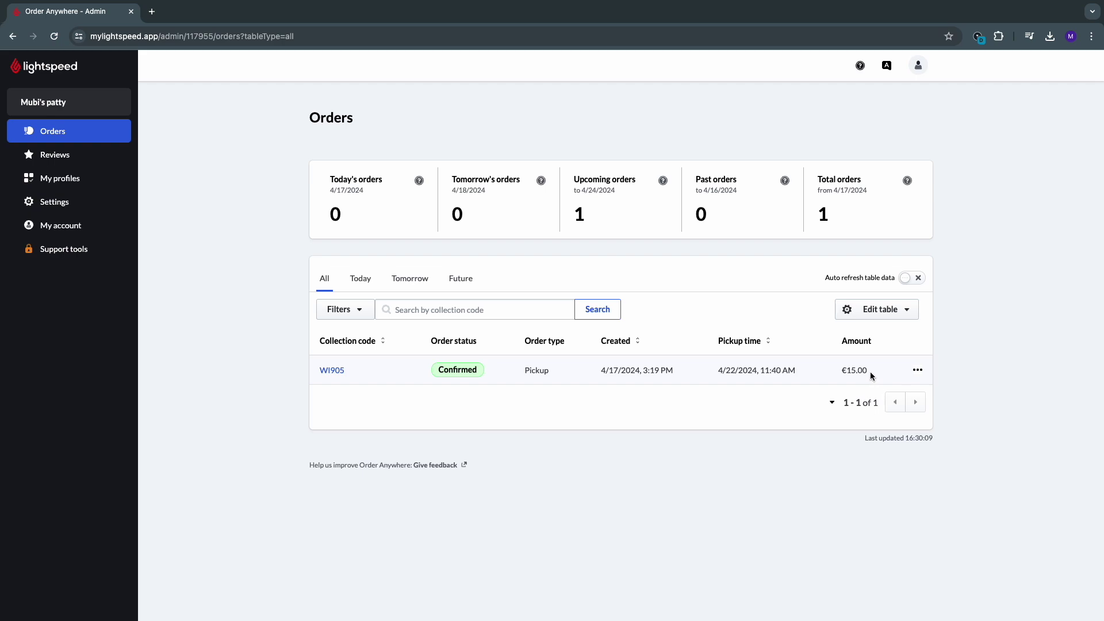
{"action": "left_click", "coordinate": [338, 372]}
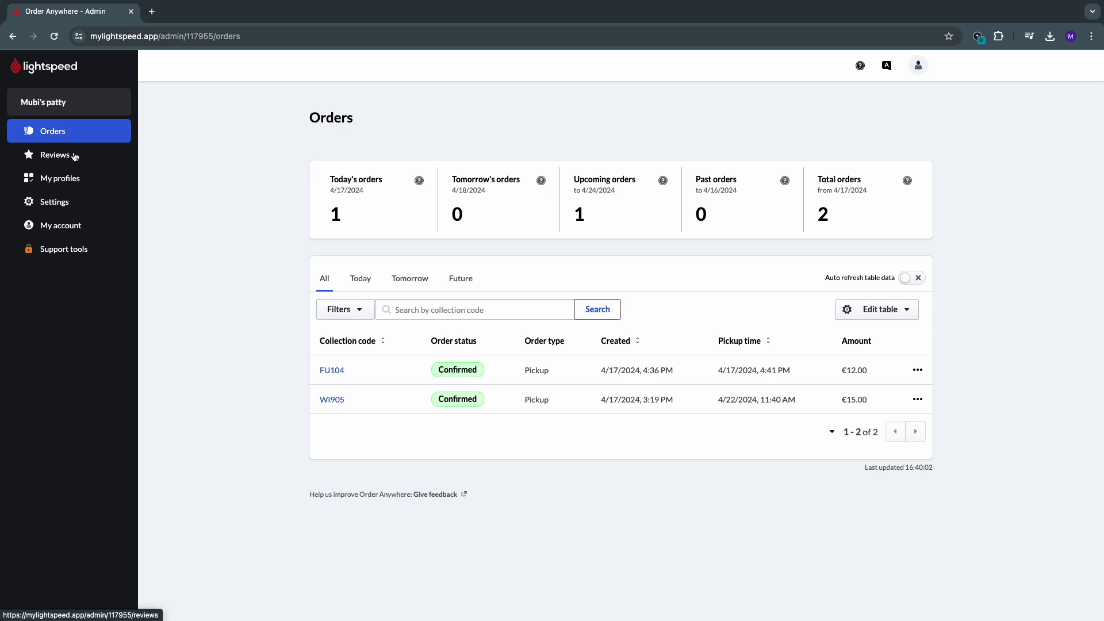
Step: Open the admin's customer reviews, and from the customer's order status page submit a five-star review with the comment "Amazing!!"
{"action": "left_click", "coordinate": [74, 156]}
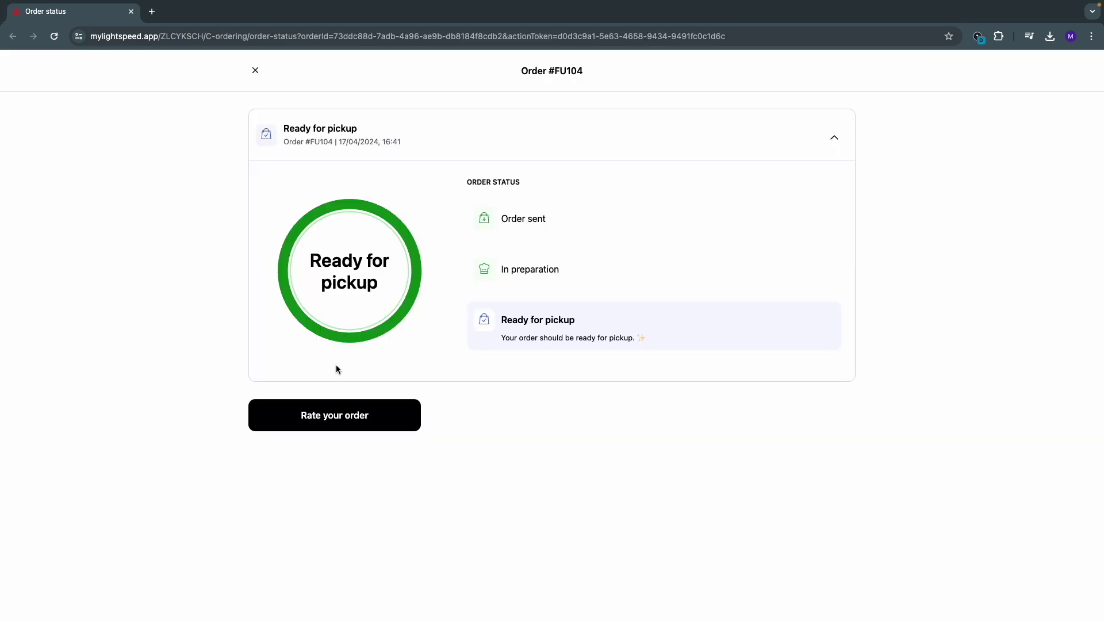
{"action": "left_click", "coordinate": [330, 423]}
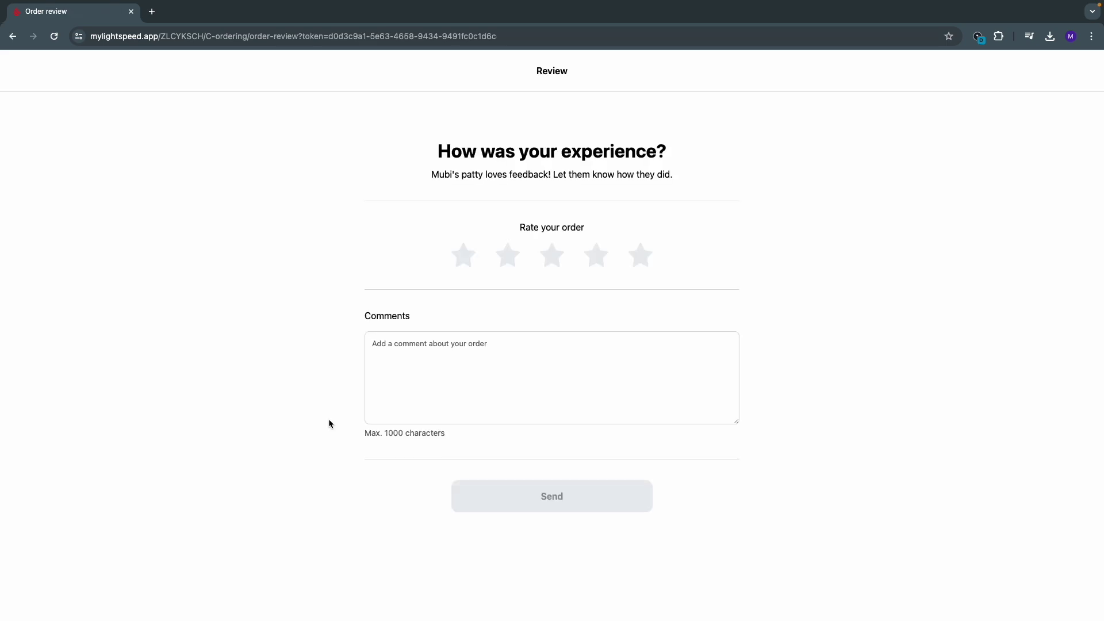
{"action": "left_click", "coordinate": [632, 264]}
{"action": "left_click", "coordinate": [569, 377]}
{"action": "type", "text": "Amazing!!"}
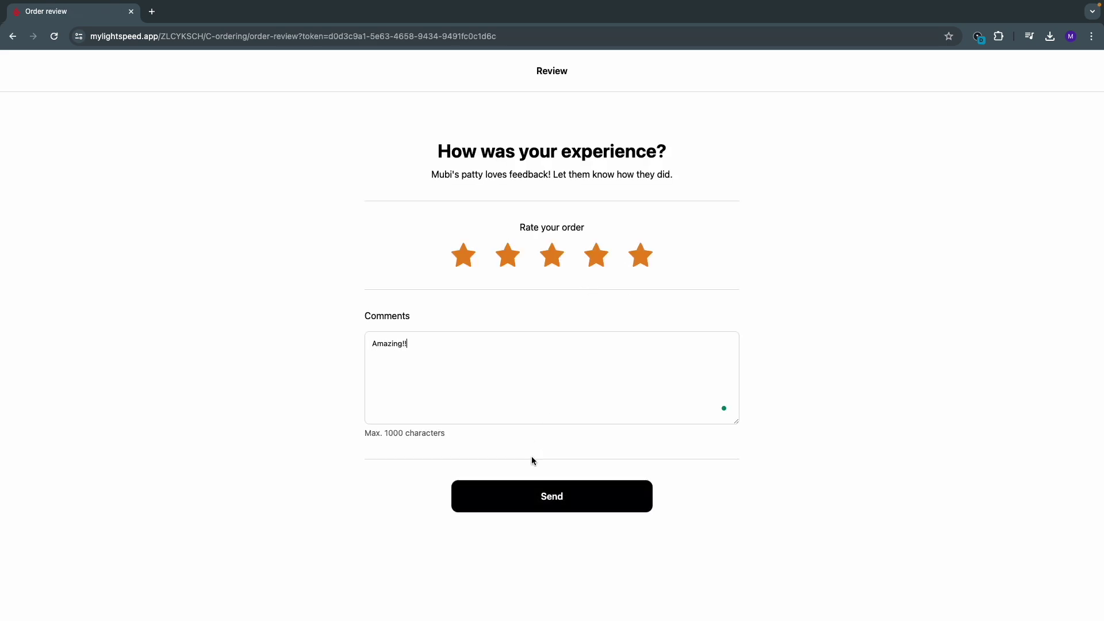
{"action": "left_click", "coordinate": [533, 491]}
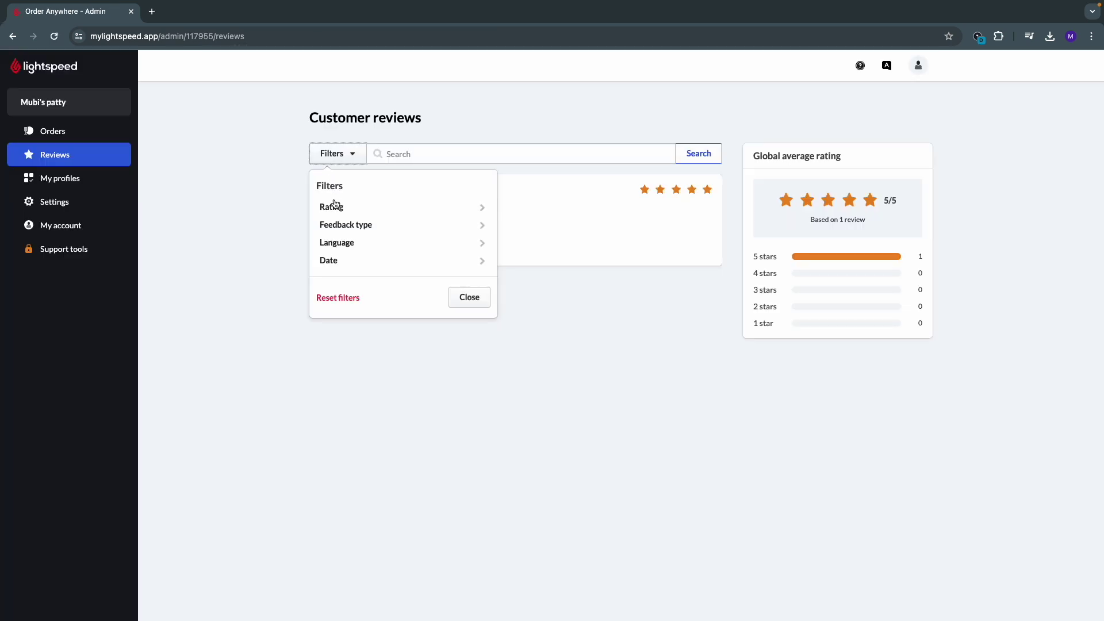
Step: Look through the Rating and Language filter options of the customer reviews and close the filters
{"action": "left_click", "coordinate": [335, 204]}
{"action": "left_click", "coordinate": [329, 186]}
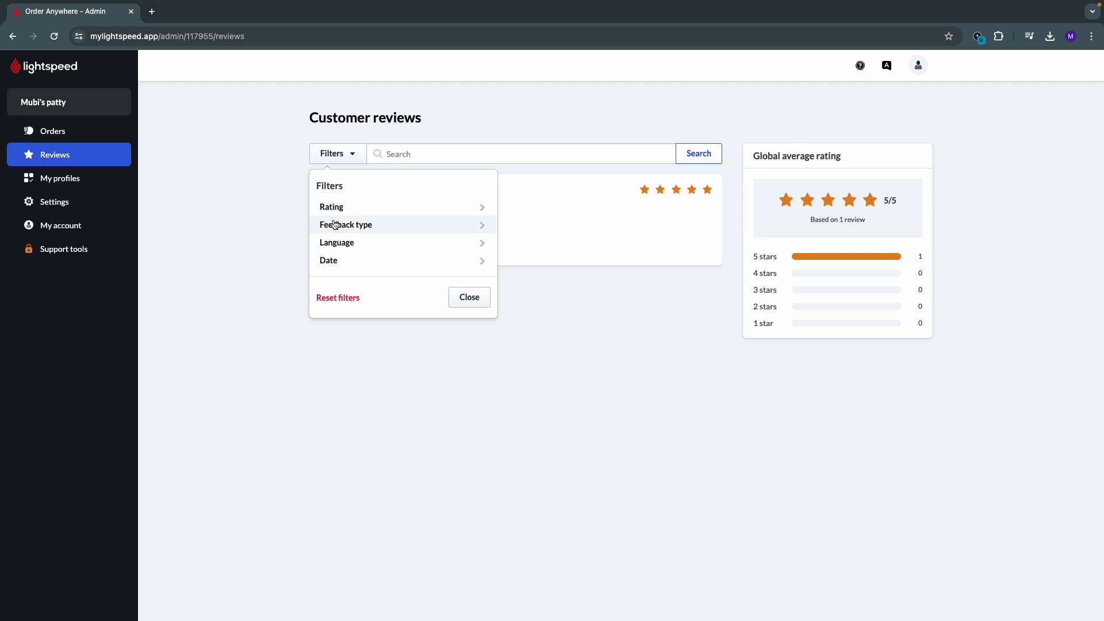
{"action": "left_click", "coordinate": [334, 242]}
{"action": "left_click", "coordinate": [332, 186]}
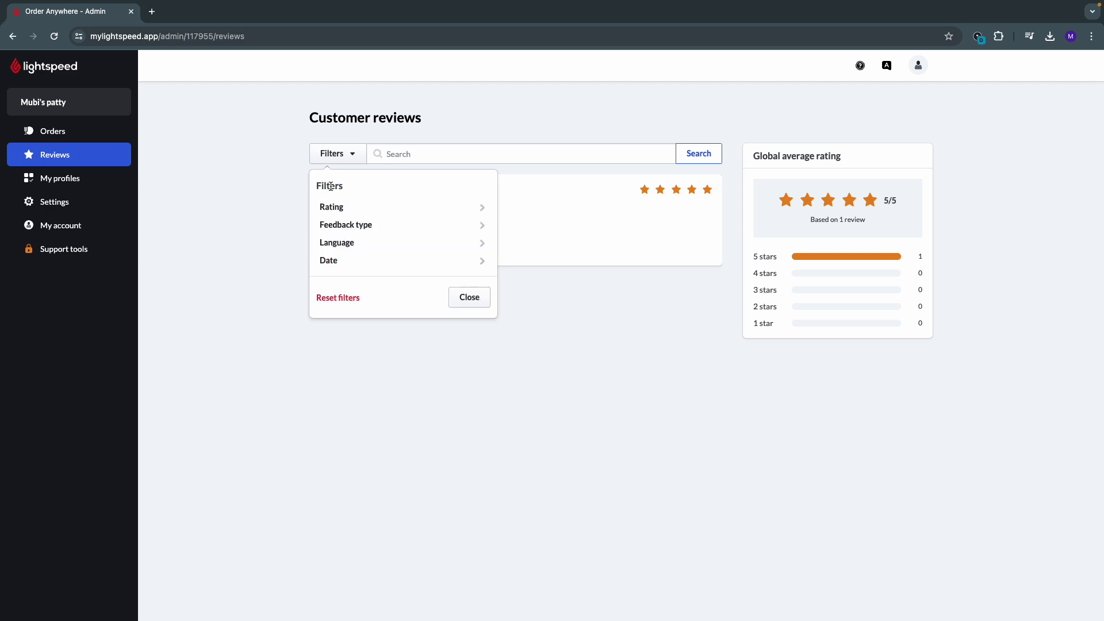
{"action": "left_click", "coordinate": [296, 275]}
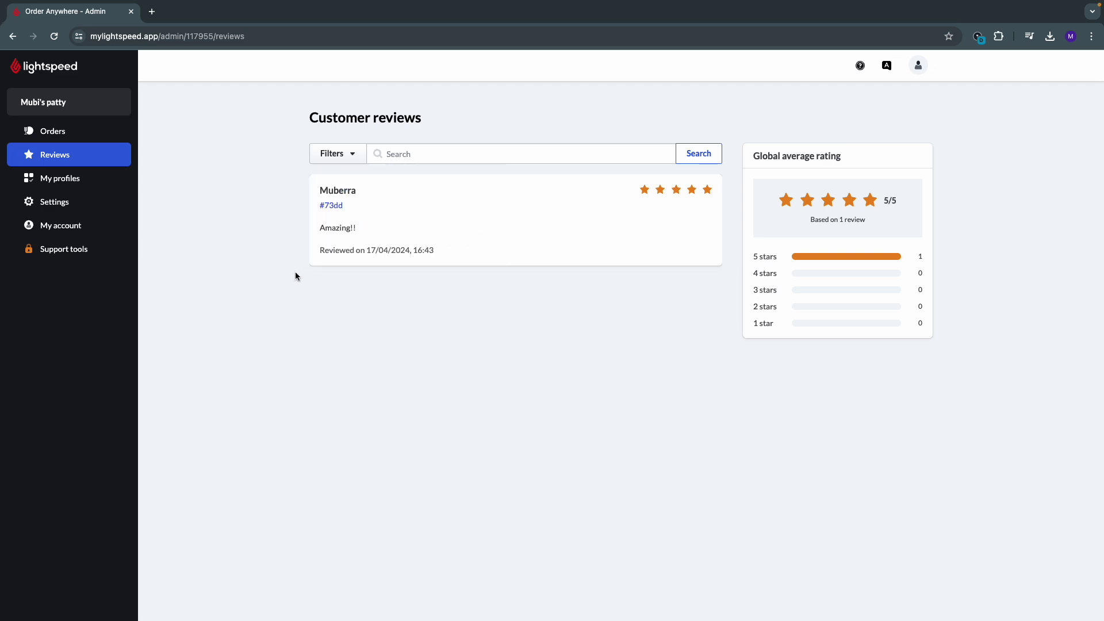